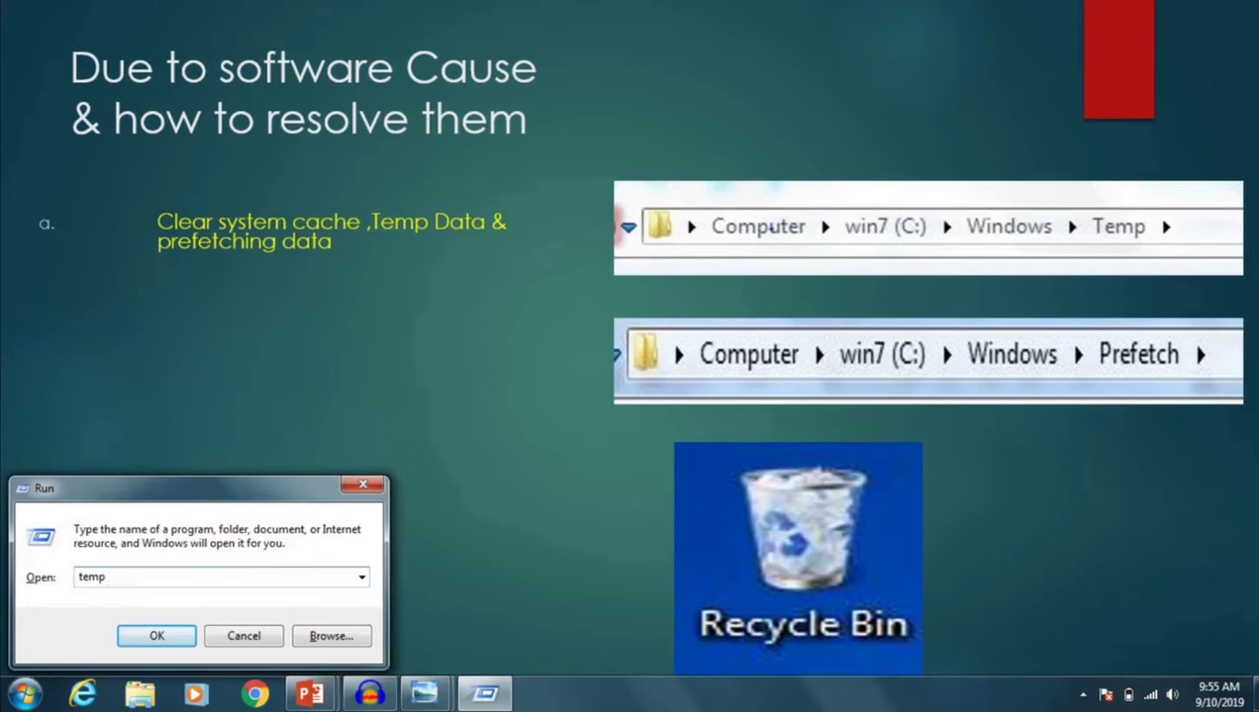
# Open the Windows Temp folder via the Run command temp and permanently delete all its items, skipping those needing administrator permission.
pyautogui.press('Return')
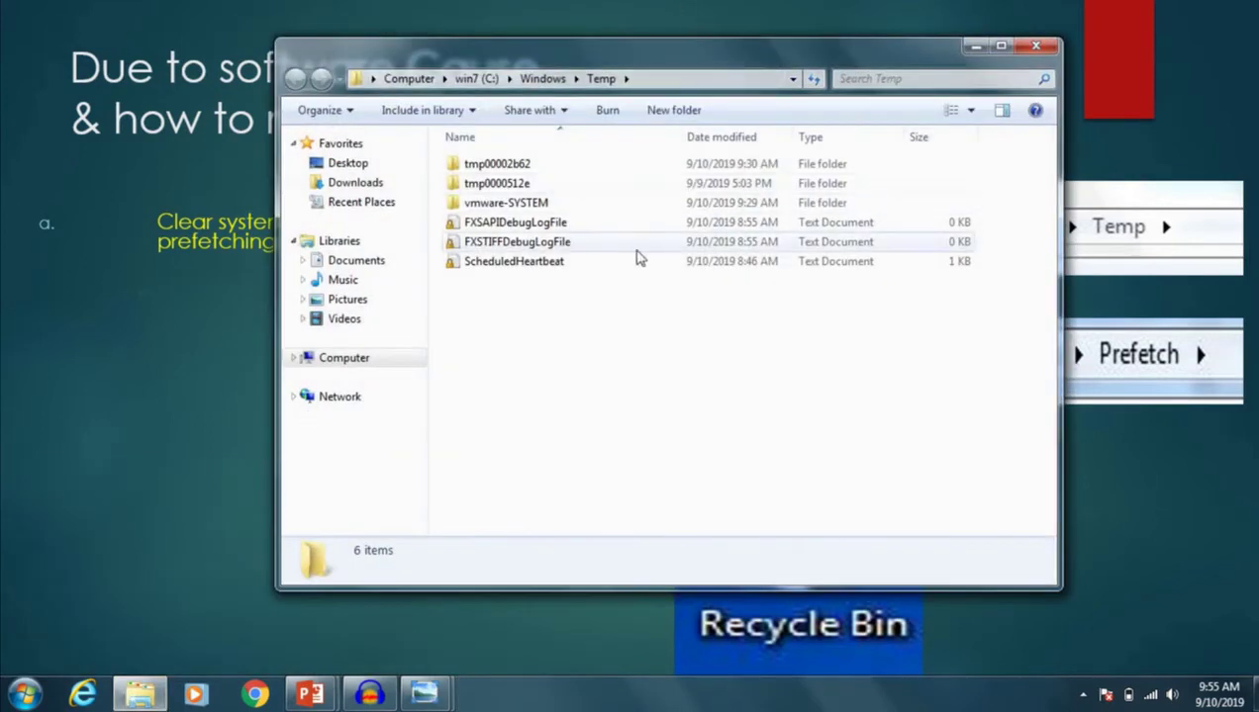
pyautogui.moveTo(552, 393); pyautogui.dragTo(555, 130)
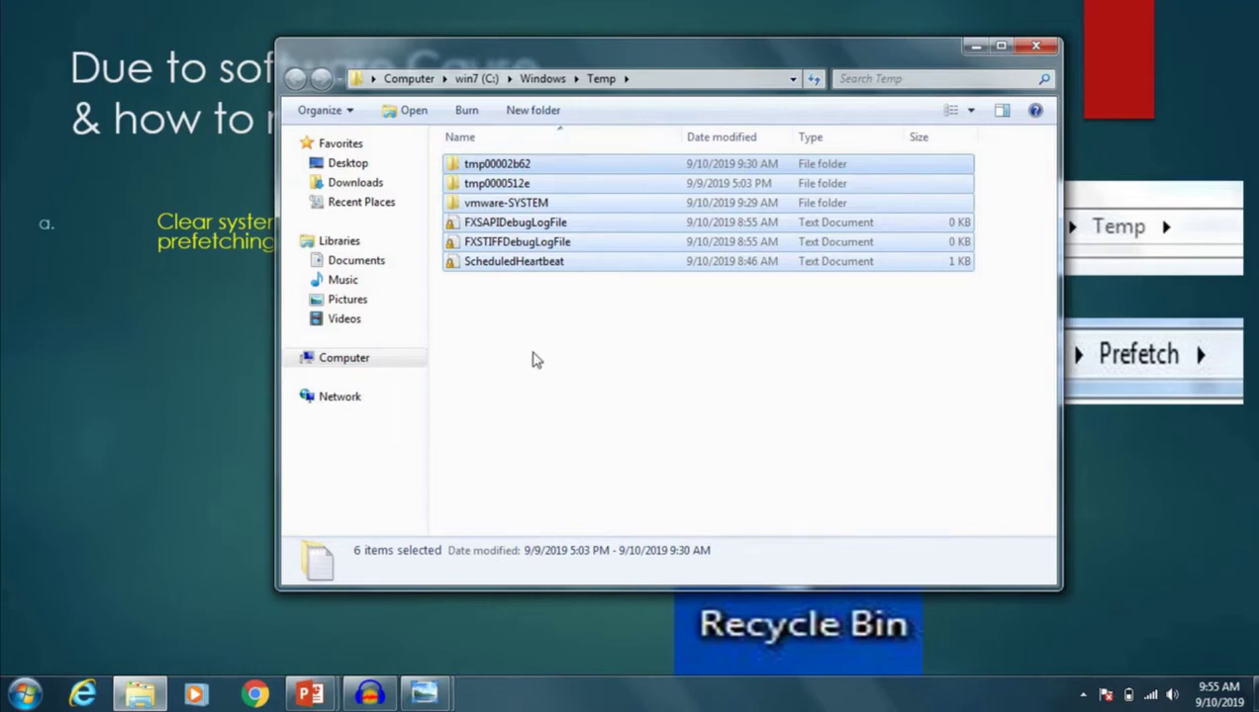
pyautogui.hotkey('shift', 'Delete')
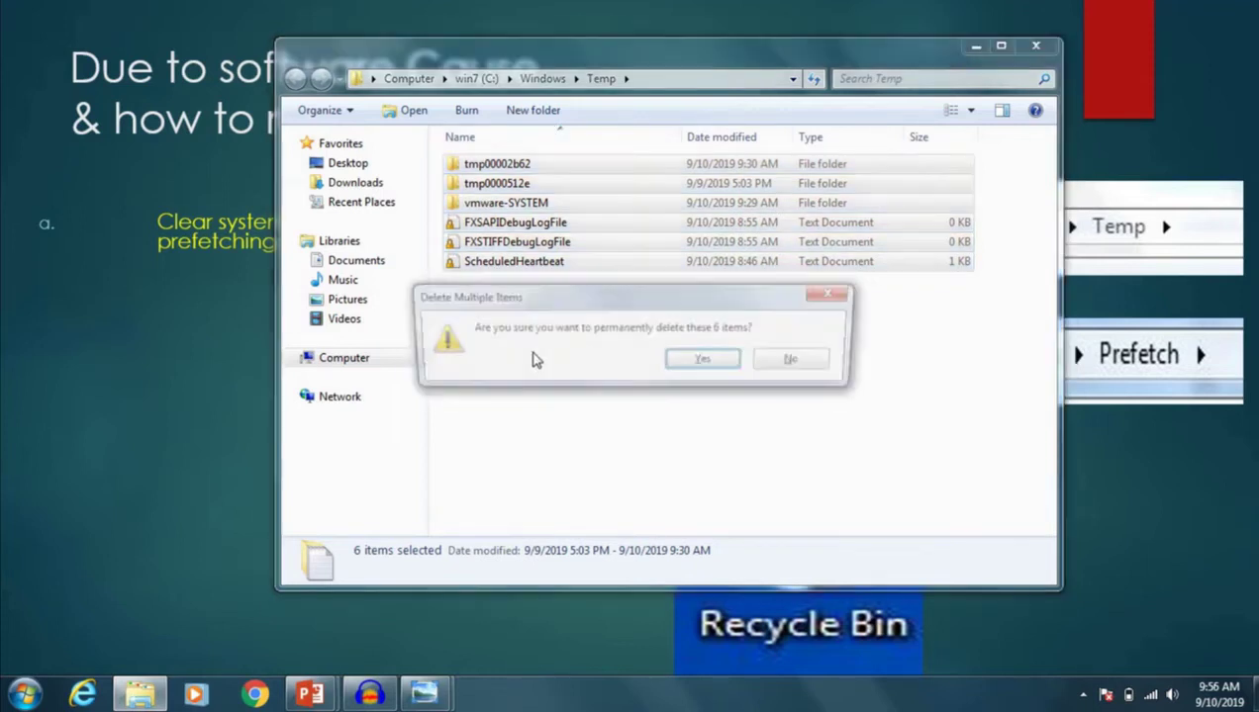
pyautogui.press('Return')
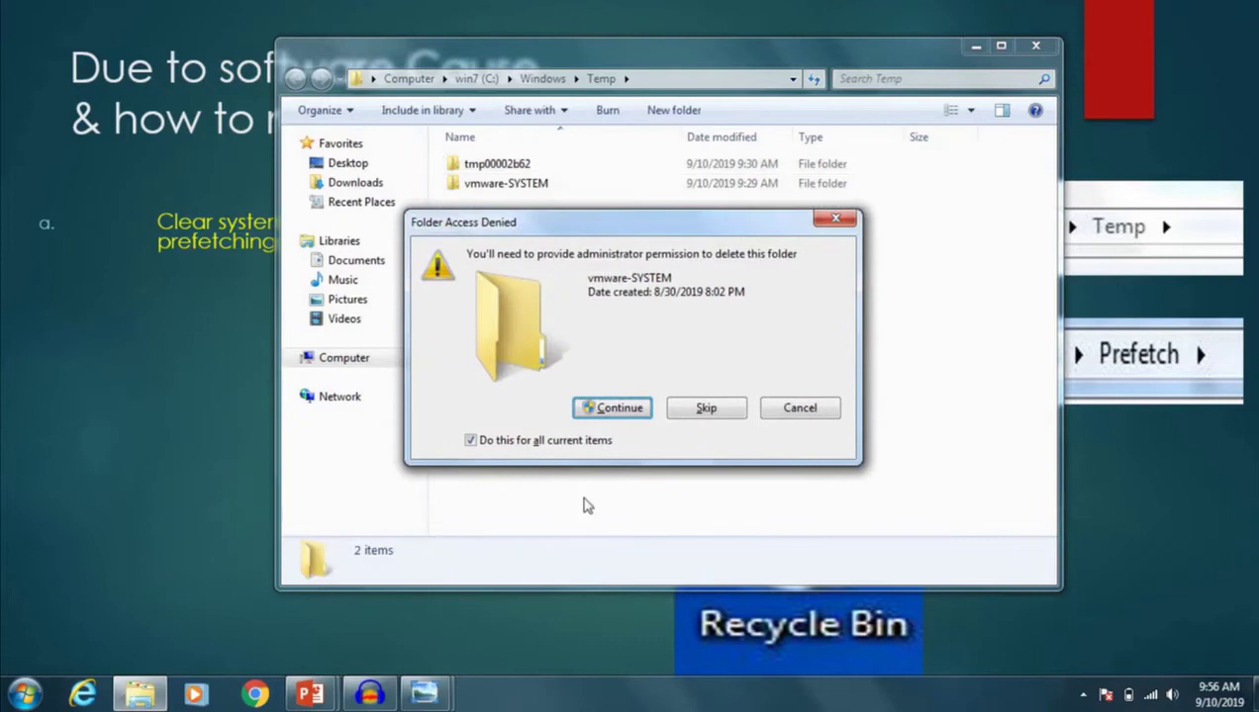
pyautogui.click(705, 409)
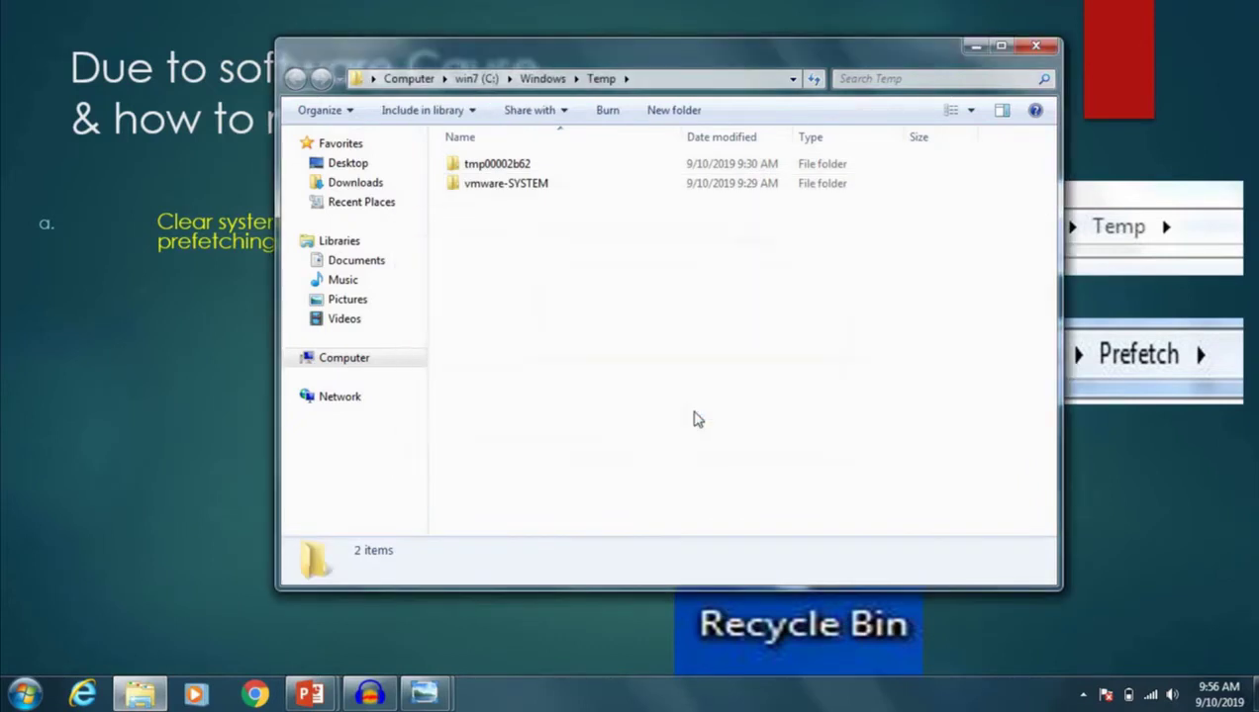
# Try to permanently delete the remaining tmp00002b62 and vmware-SYSTEM folders from the Windows Temp folder.
pyautogui.moveTo(503, 308); pyautogui.dragTo(514, 160)
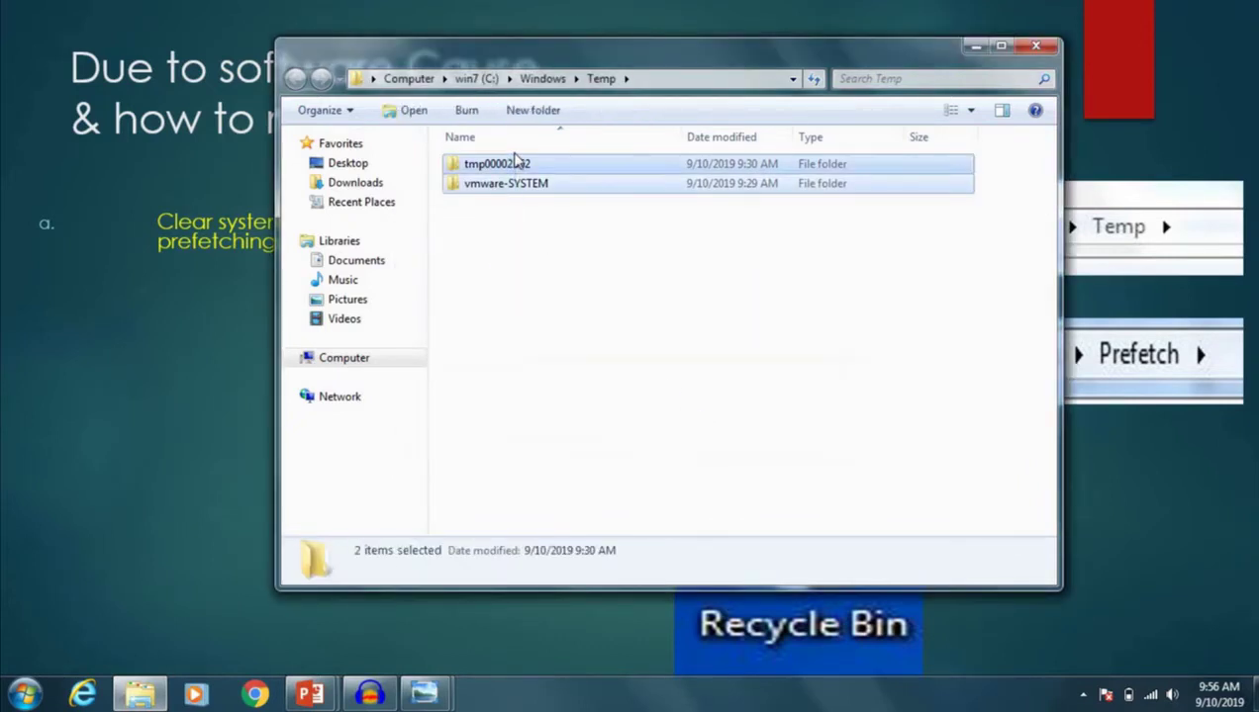
pyautogui.hotkey('shift', 'Delete')
pyautogui.press('Return')
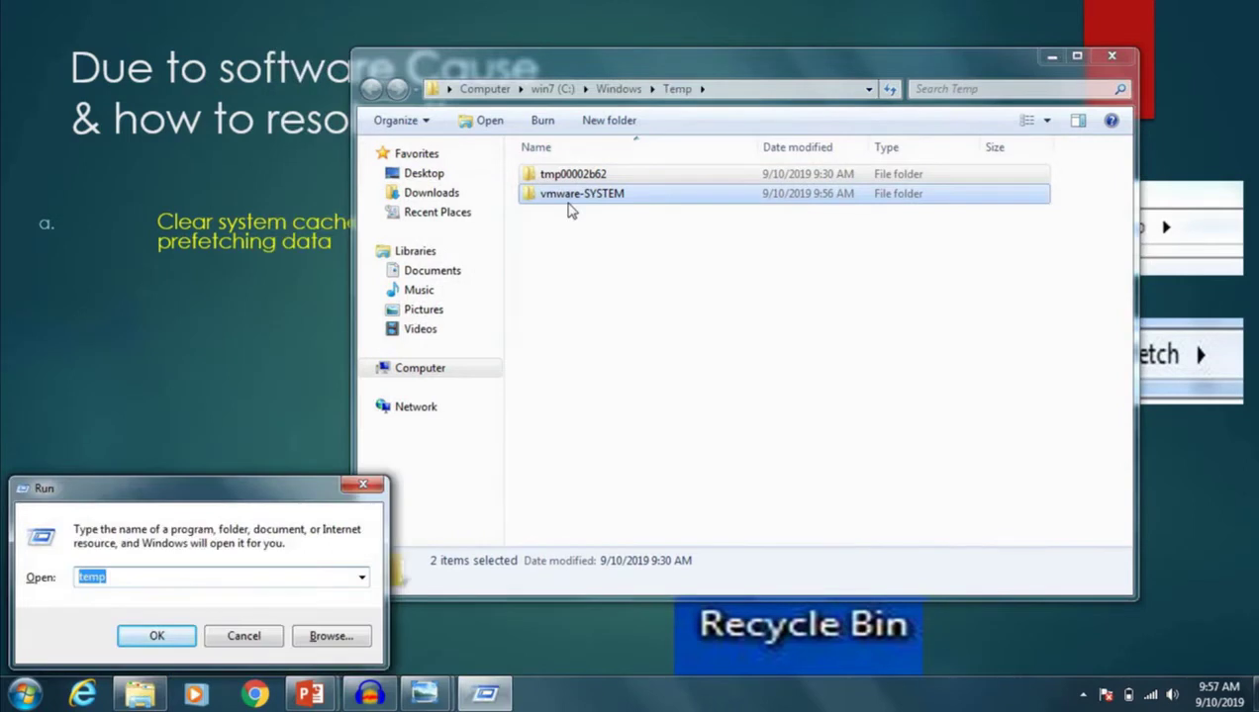
# Open the Windows Prefetch folder via the Run command prefetch and grant permanent access to it.
pyautogui.write('pre')
pyautogui.press('Down')
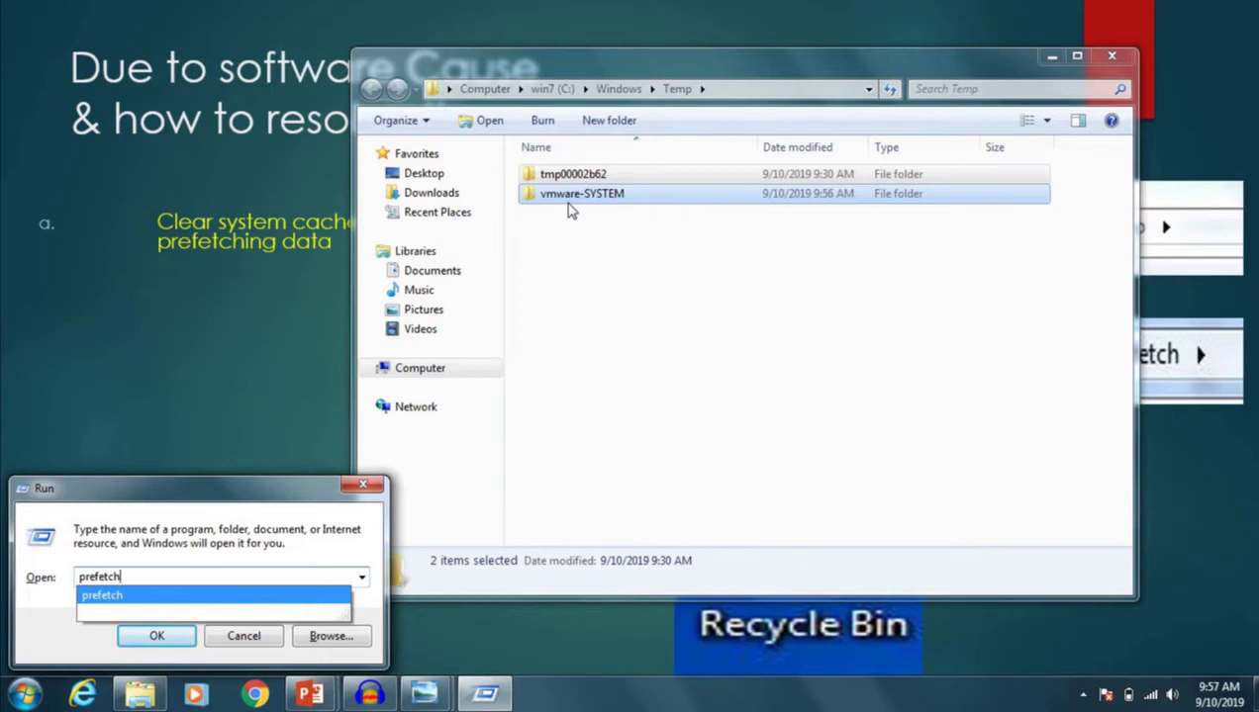
pyautogui.press('Return')
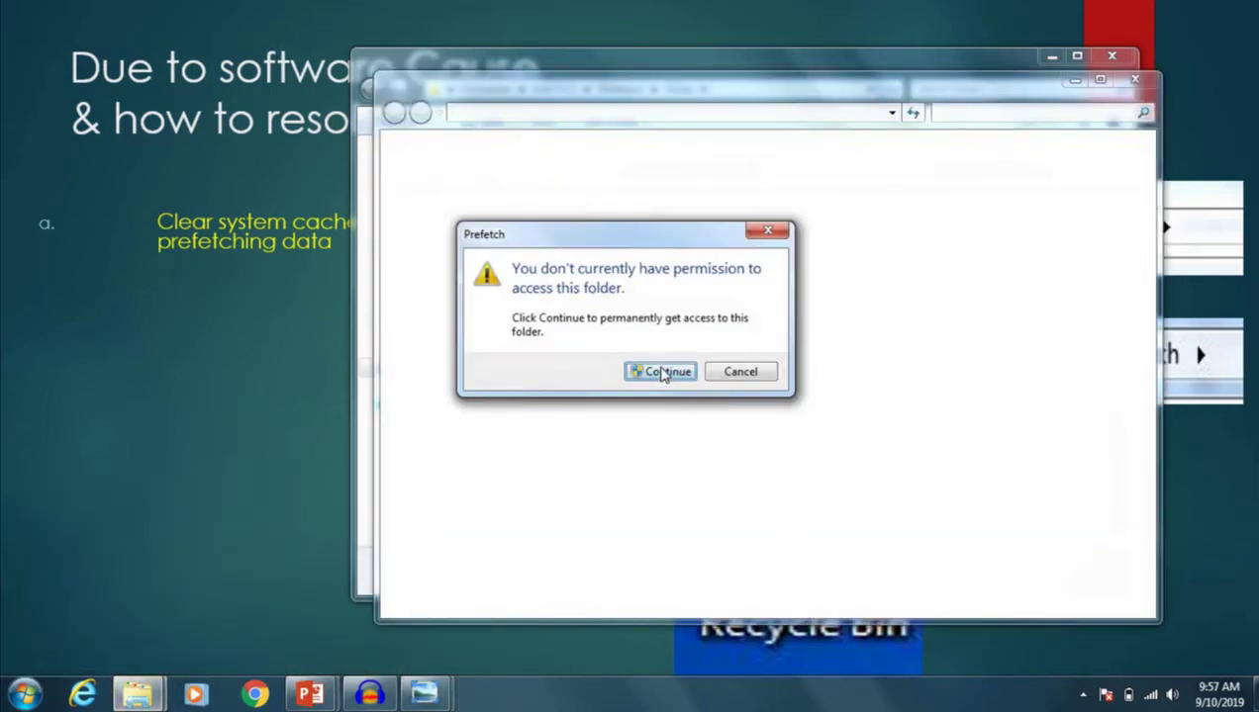
pyautogui.click(663, 374)
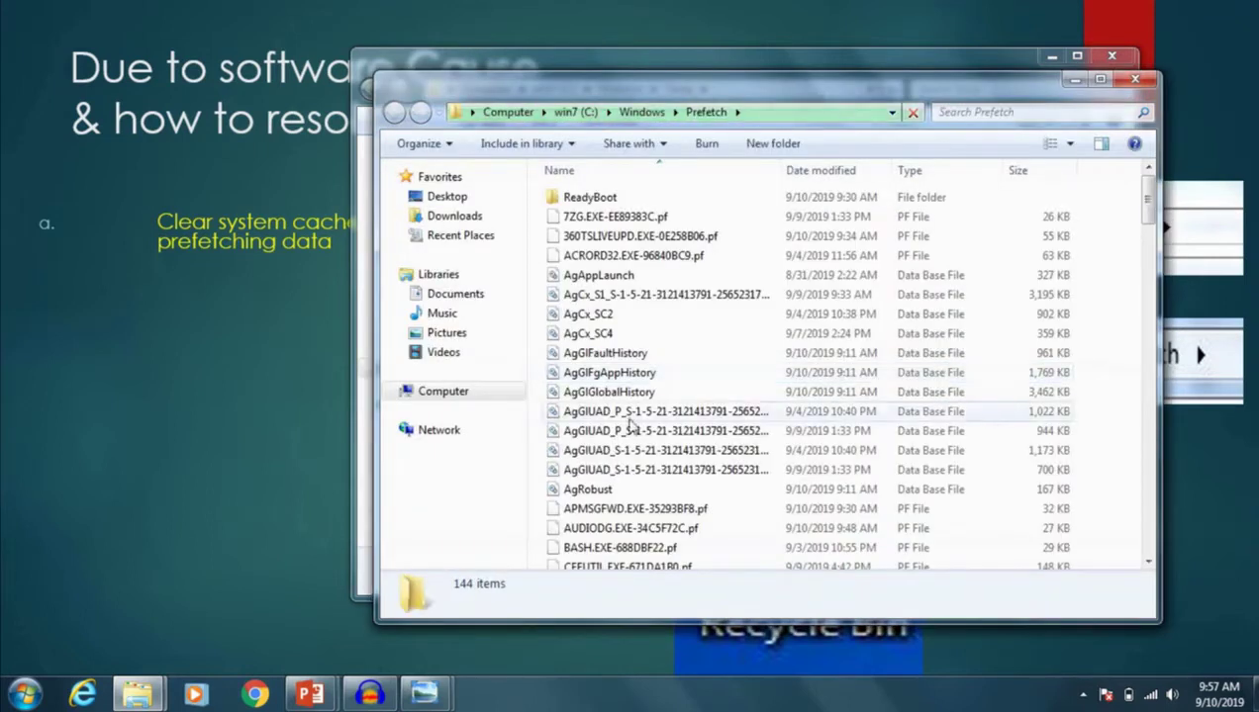
# Permanently delete all items in the Prefetch folder.
pyautogui.click(601, 472)
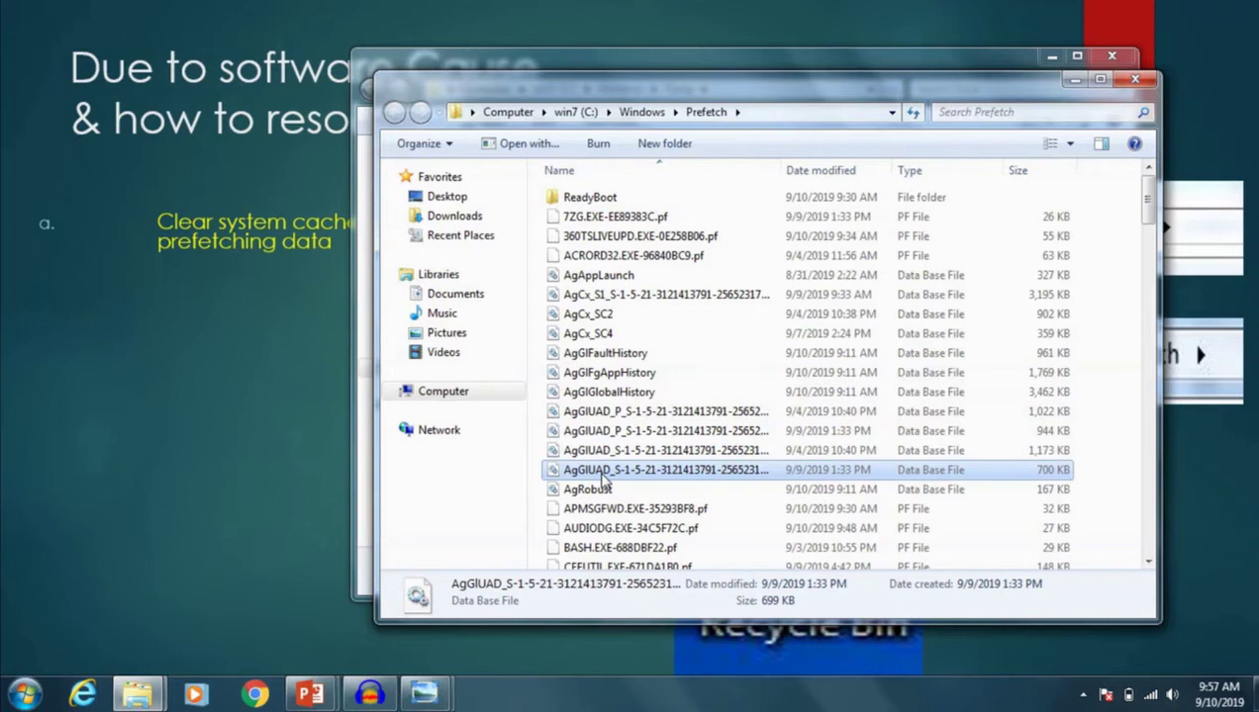
pyautogui.hotkey('ctrl', 'a')
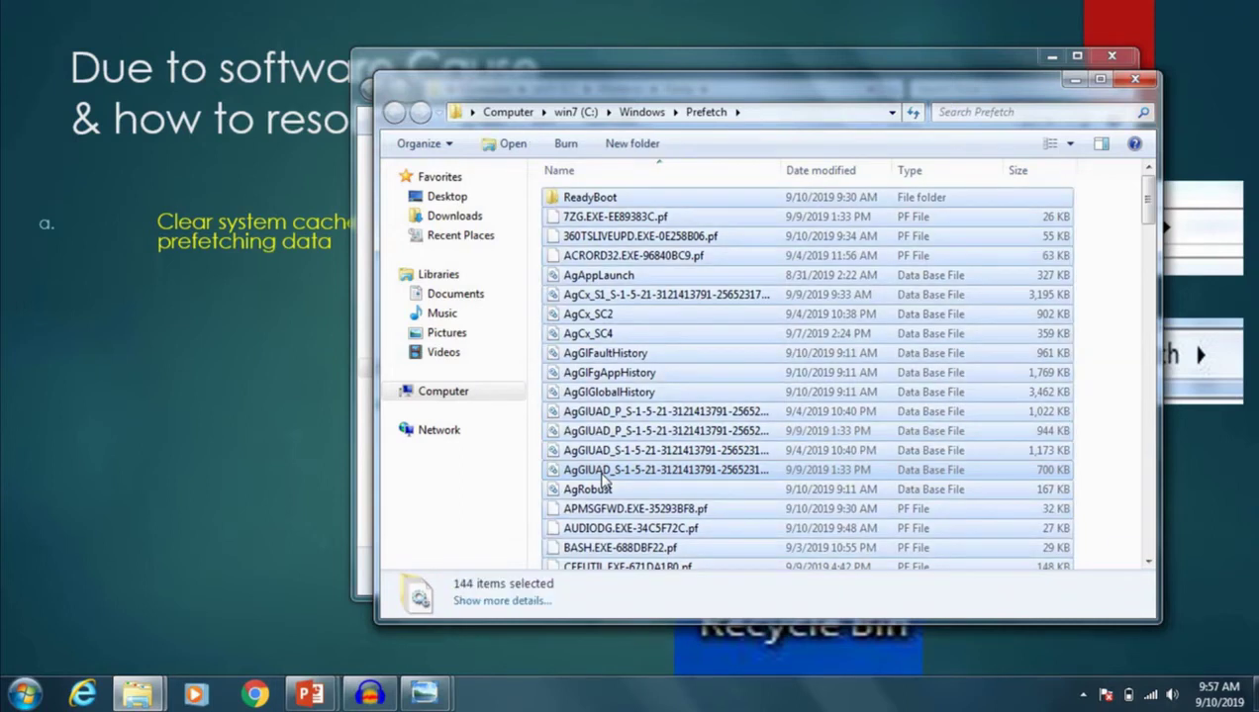
pyautogui.hotkey('shift', 'Delete')
pyautogui.press('Return')
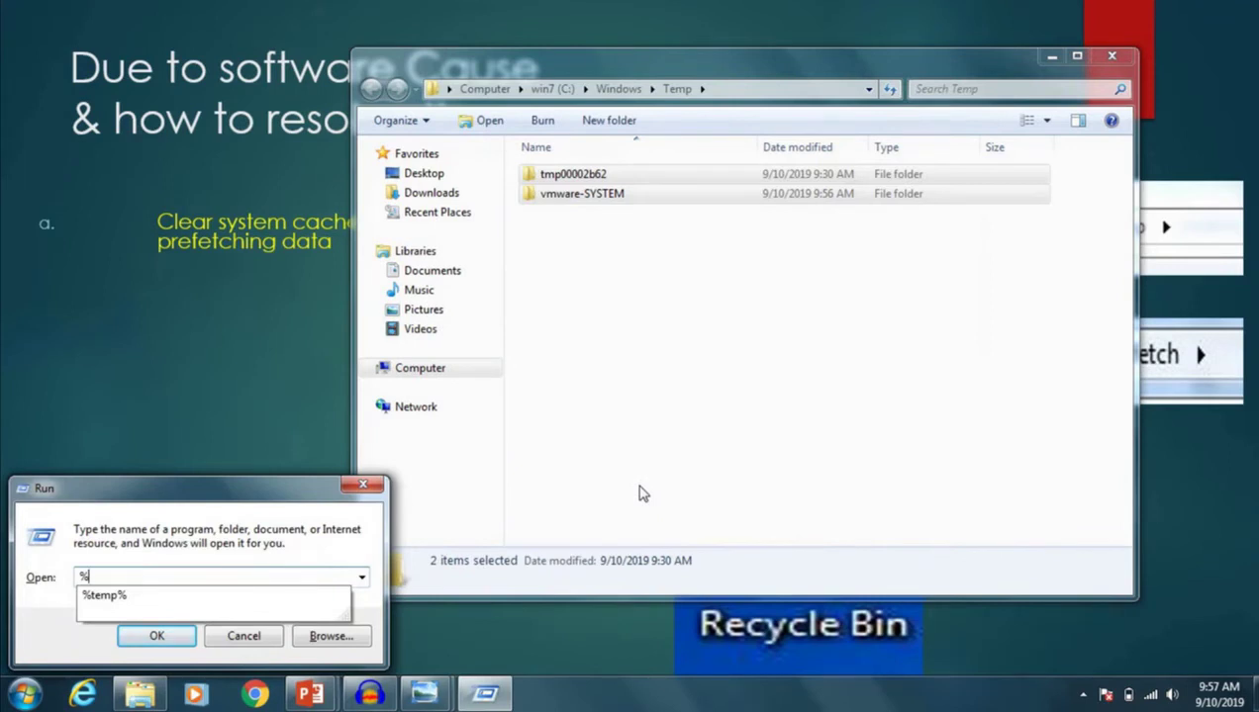
# Open the local AppData Temp folder with %temp% and permanently delete all its items, skipping every file in use.
pyautogui.press('Down')
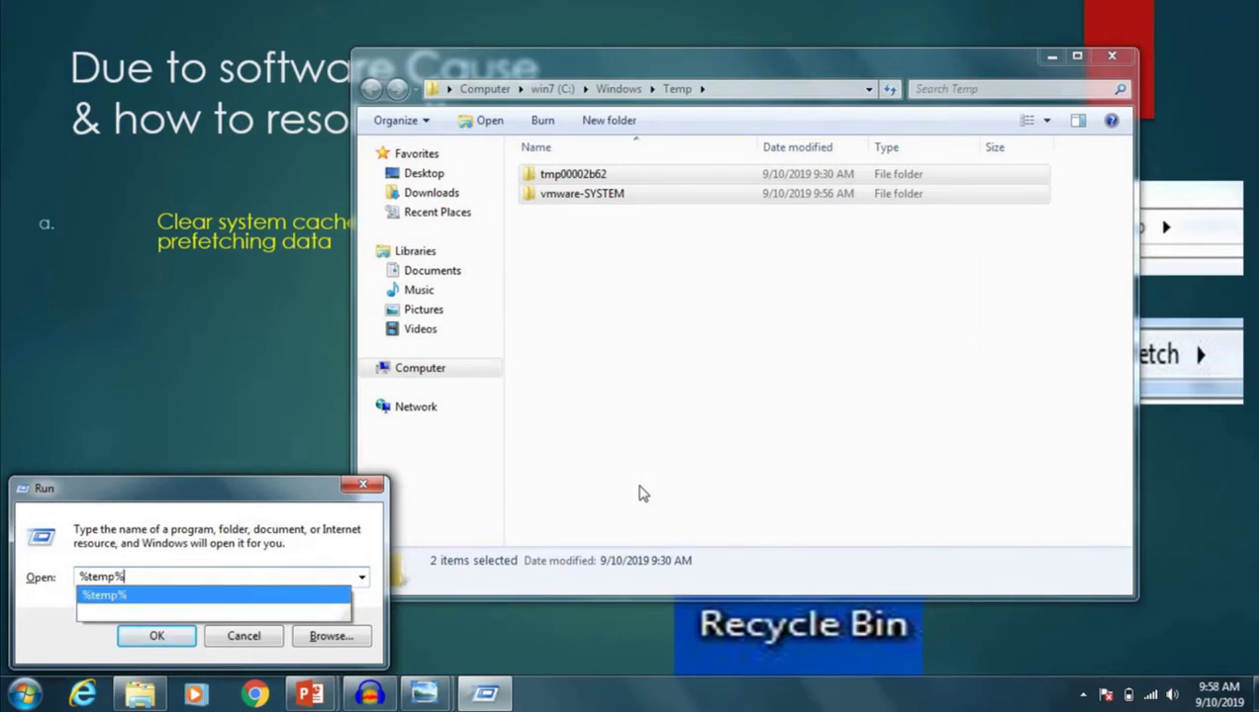
pyautogui.press('Return')
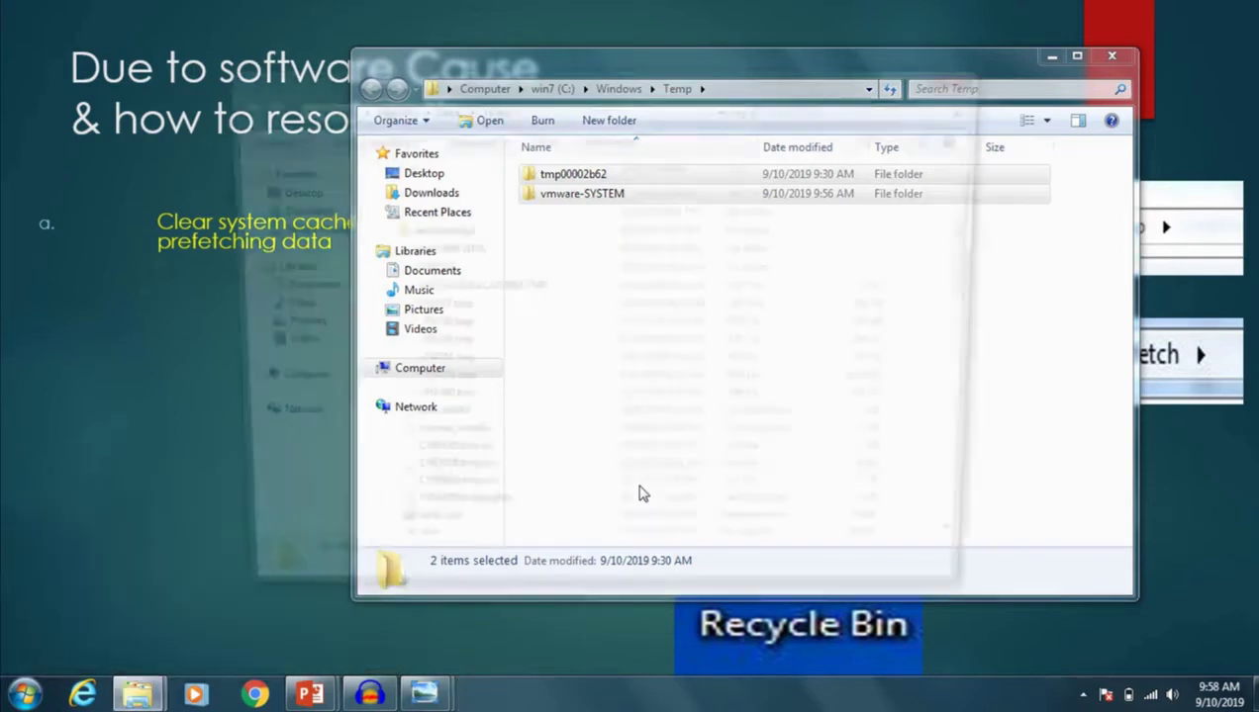
pyautogui.click(406, 427)
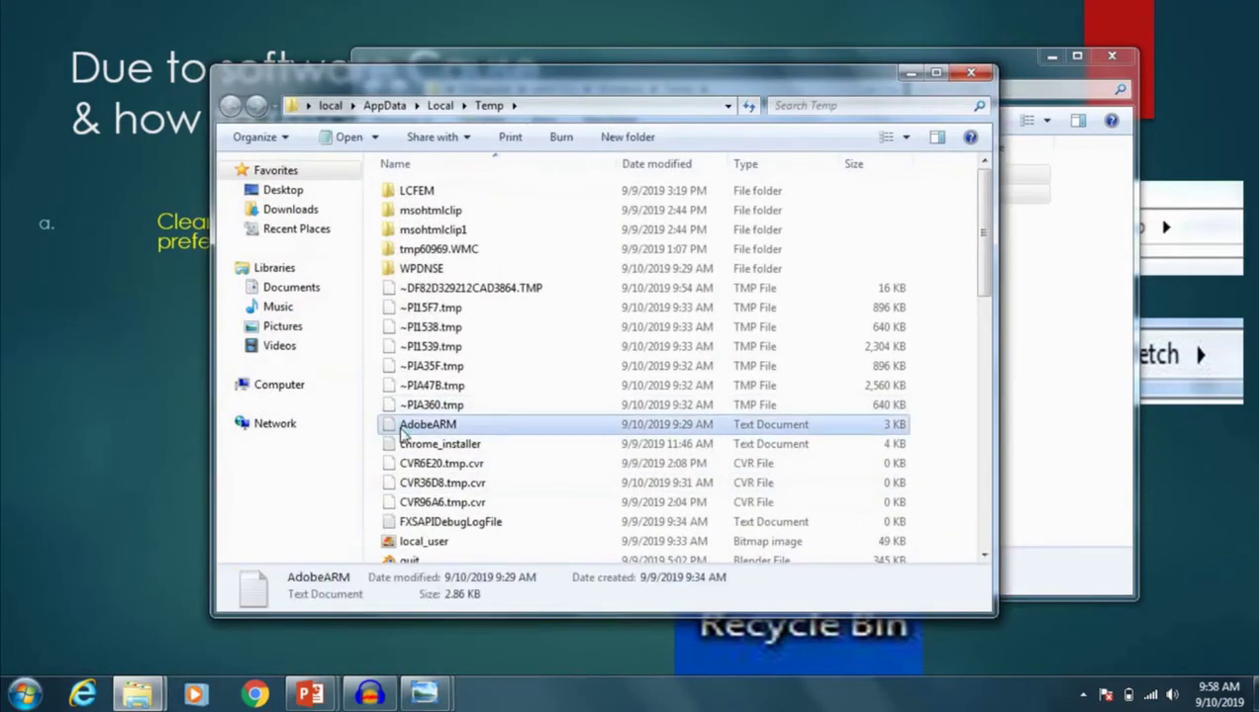
pyautogui.hotkey('ctrl', 'a')
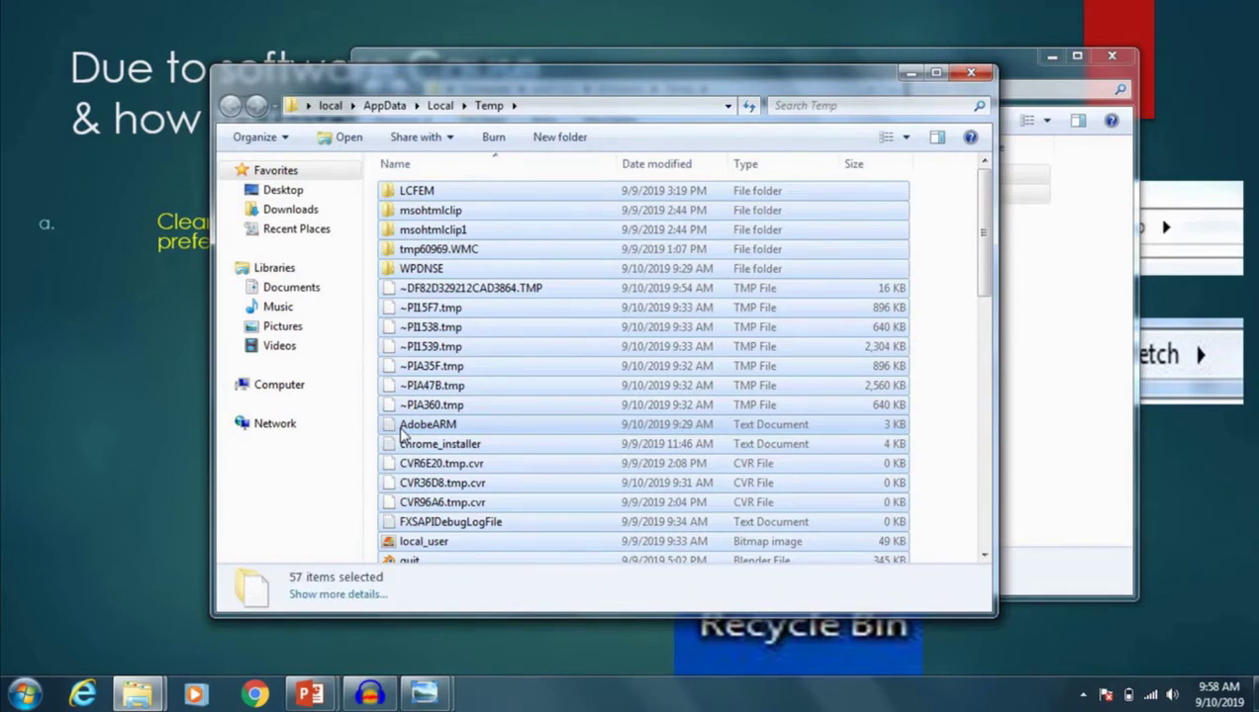
pyautogui.hotkey('shift', 'Delete')
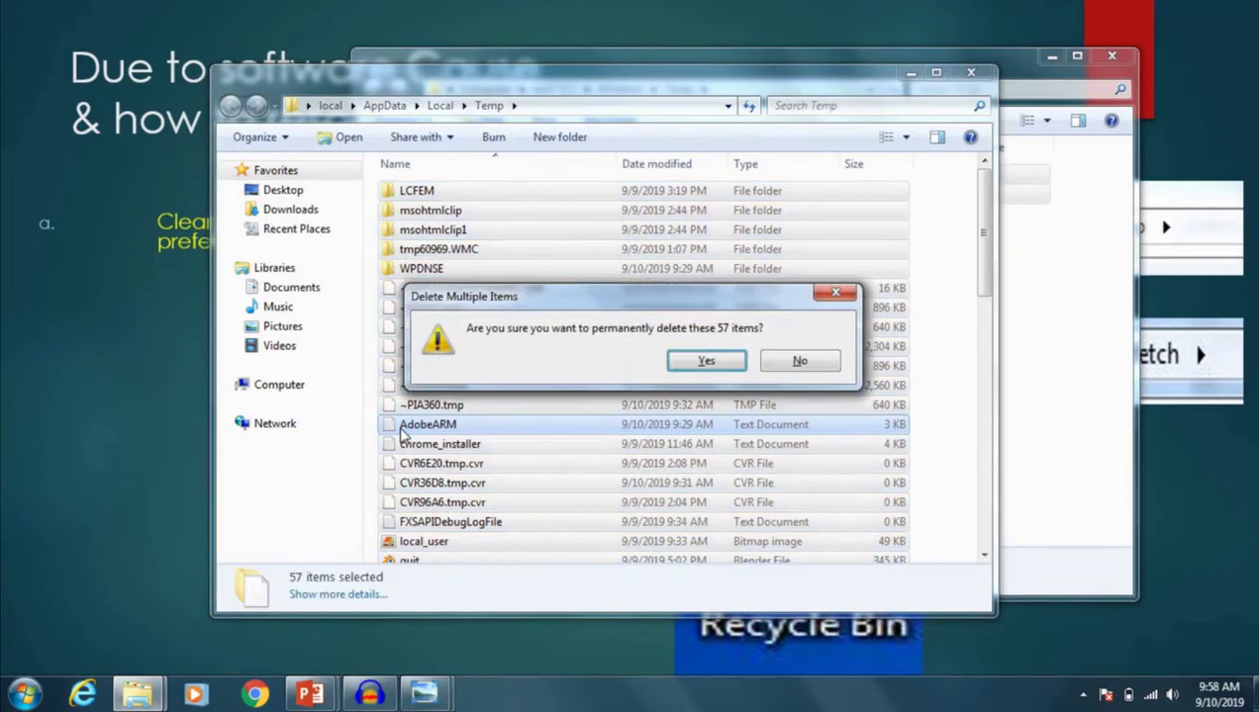
pyautogui.press('Return')
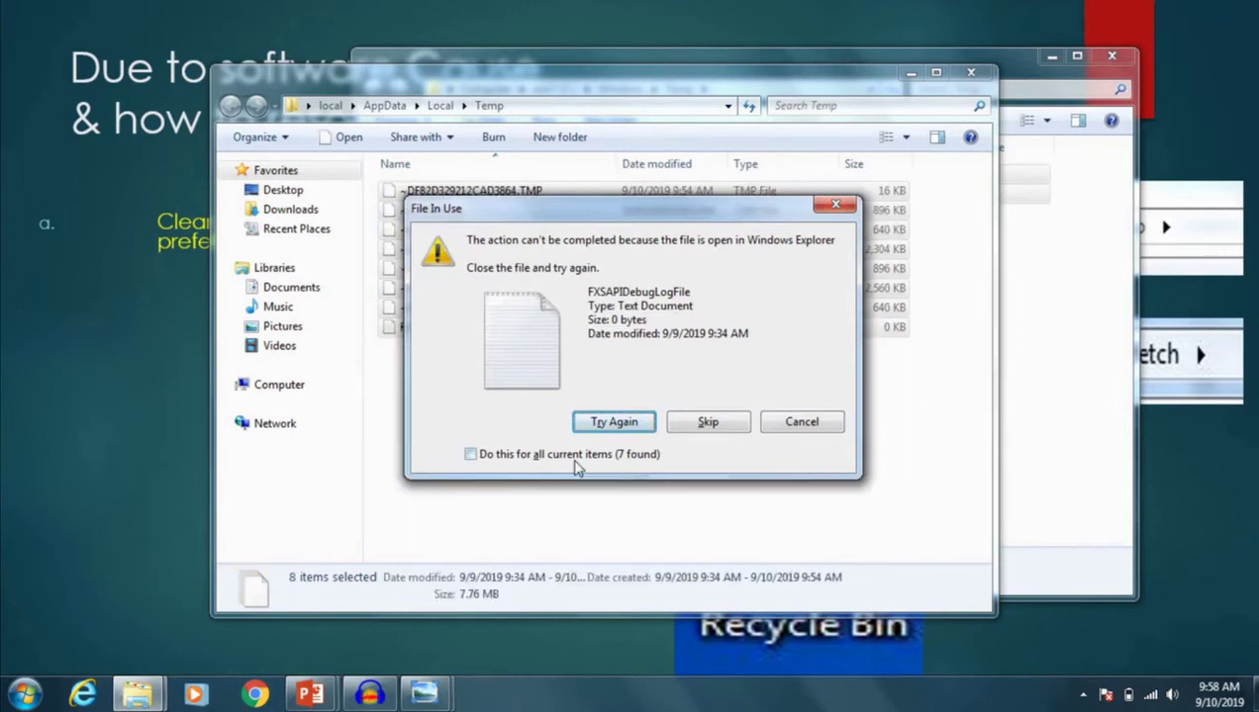
pyautogui.click(622, 453)
pyautogui.click(703, 424)
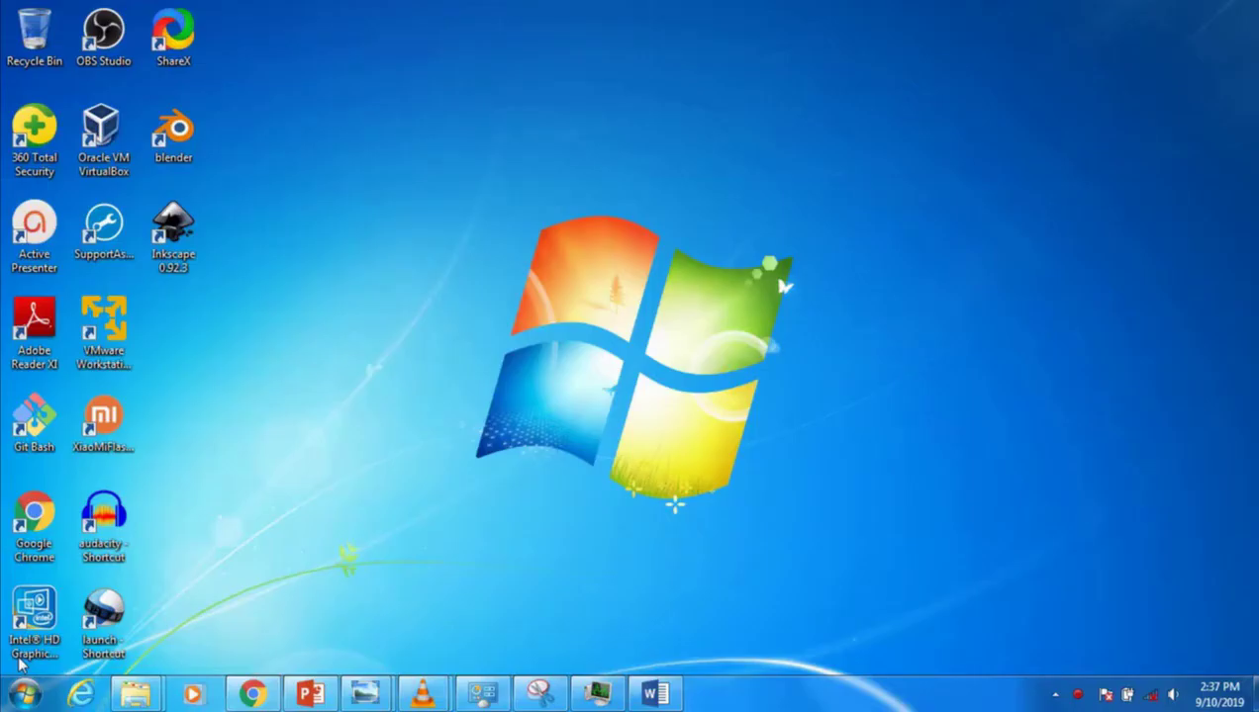
# Find Disk Cleanup with a search for disk and start it on the win7 (C:) drive.
pyautogui.click(26, 696)
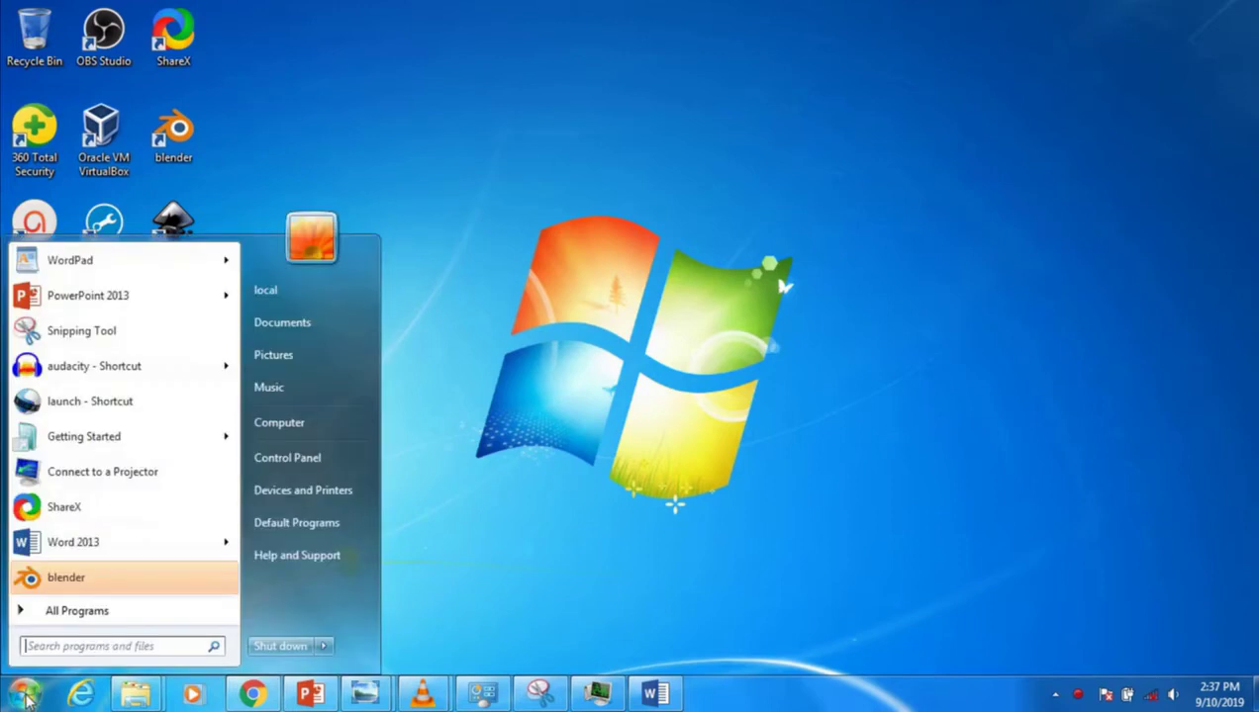
pyautogui.write('disk')
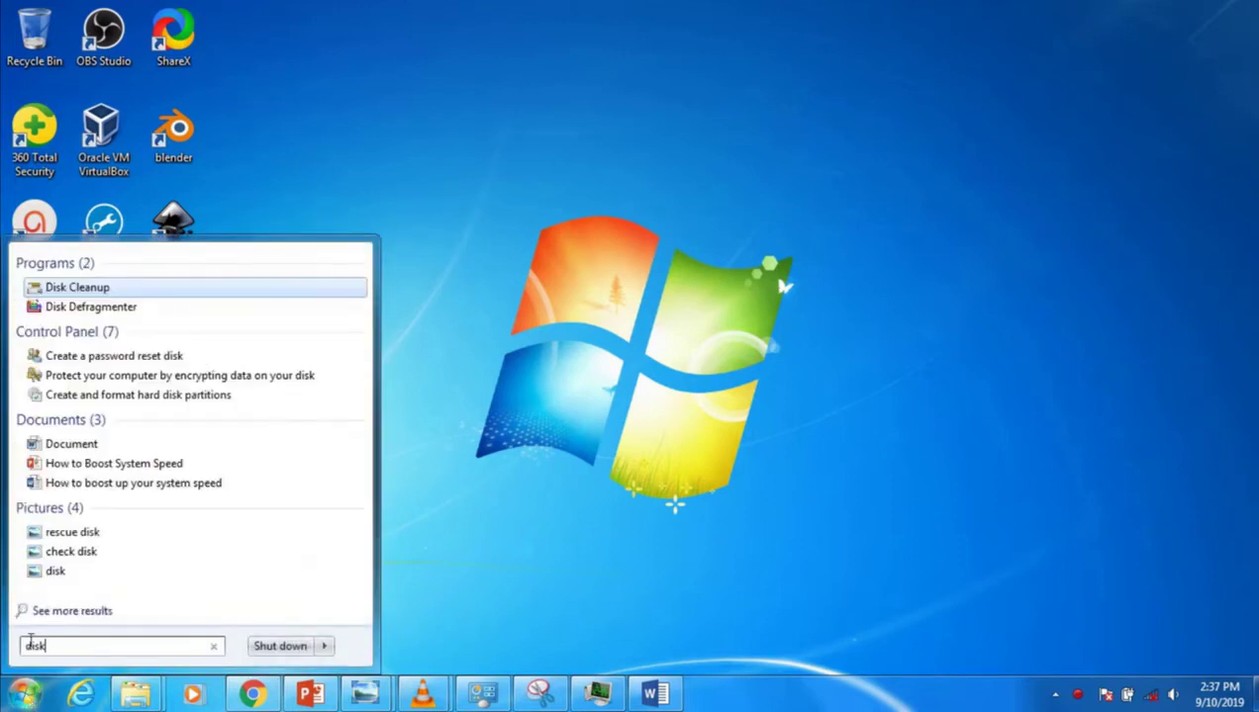
pyautogui.click(58, 289)
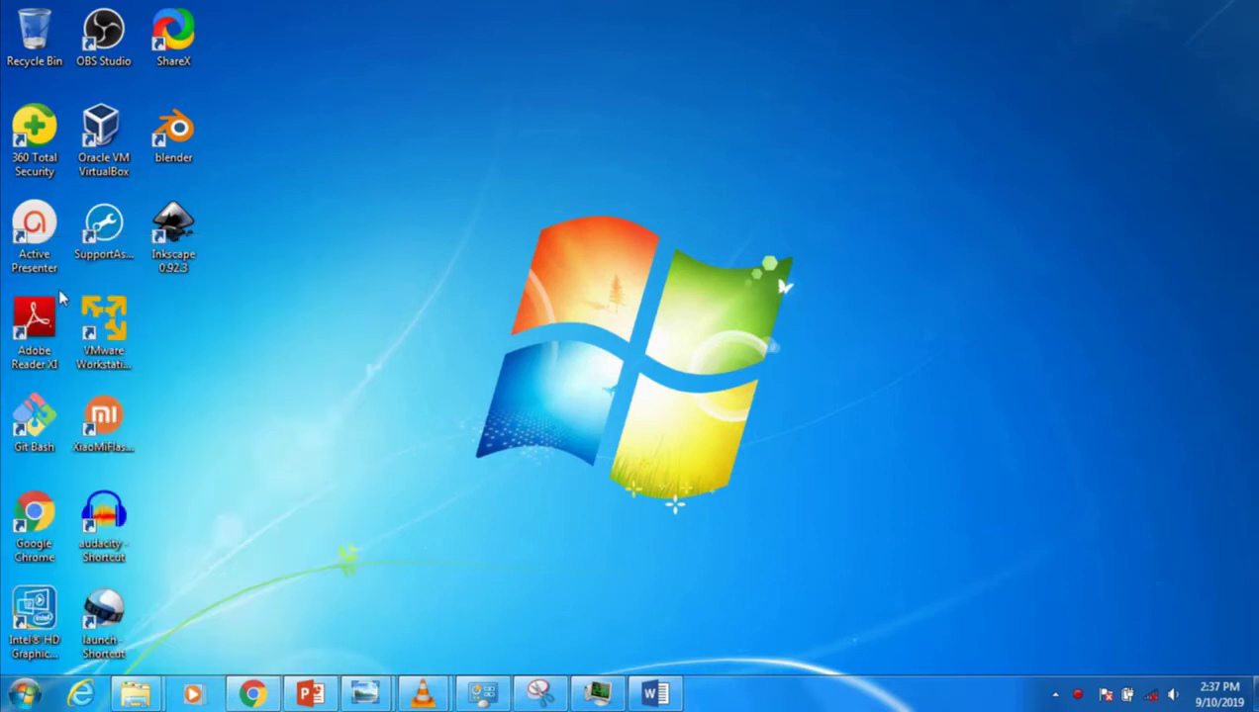
pyautogui.click(668, 348)
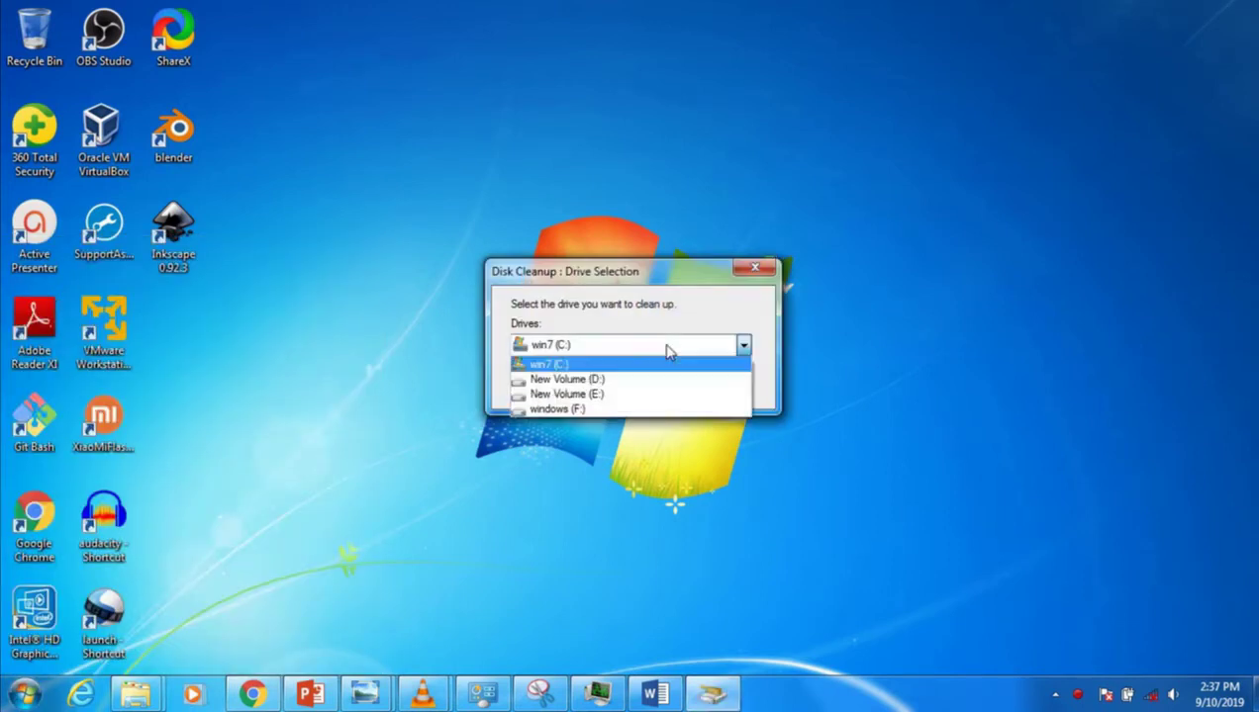
pyautogui.click(543, 364)
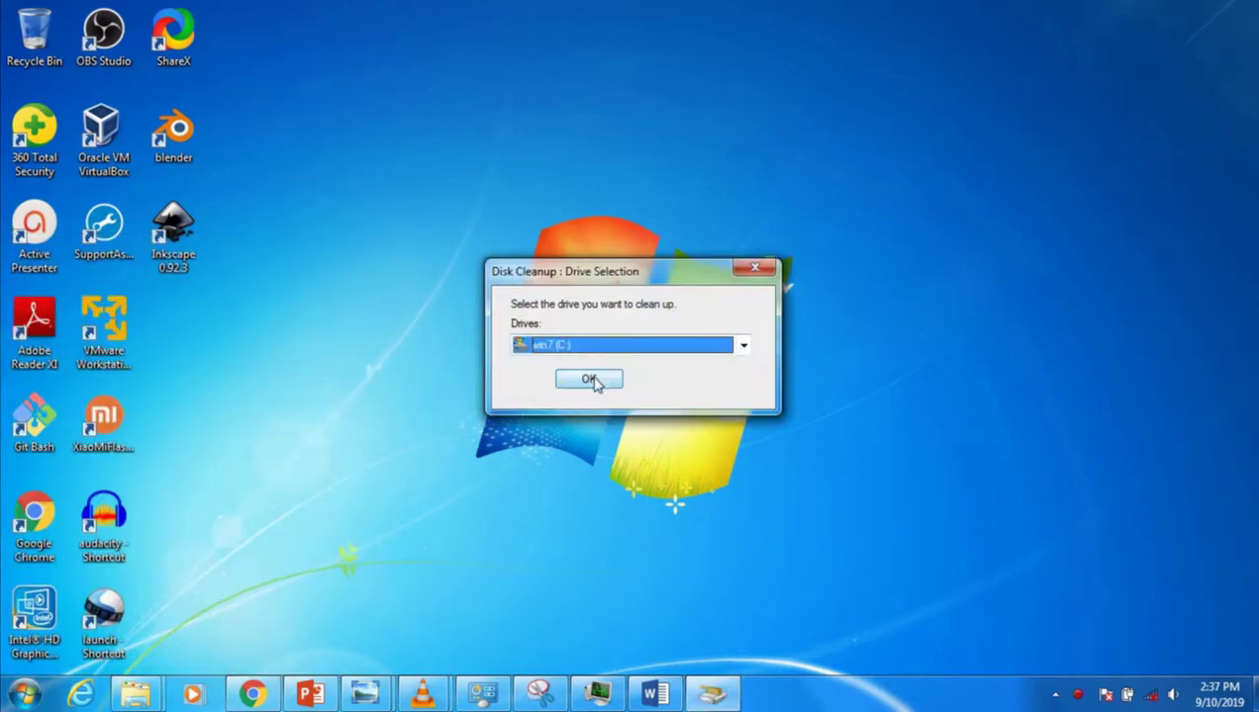
pyautogui.click(591, 381)
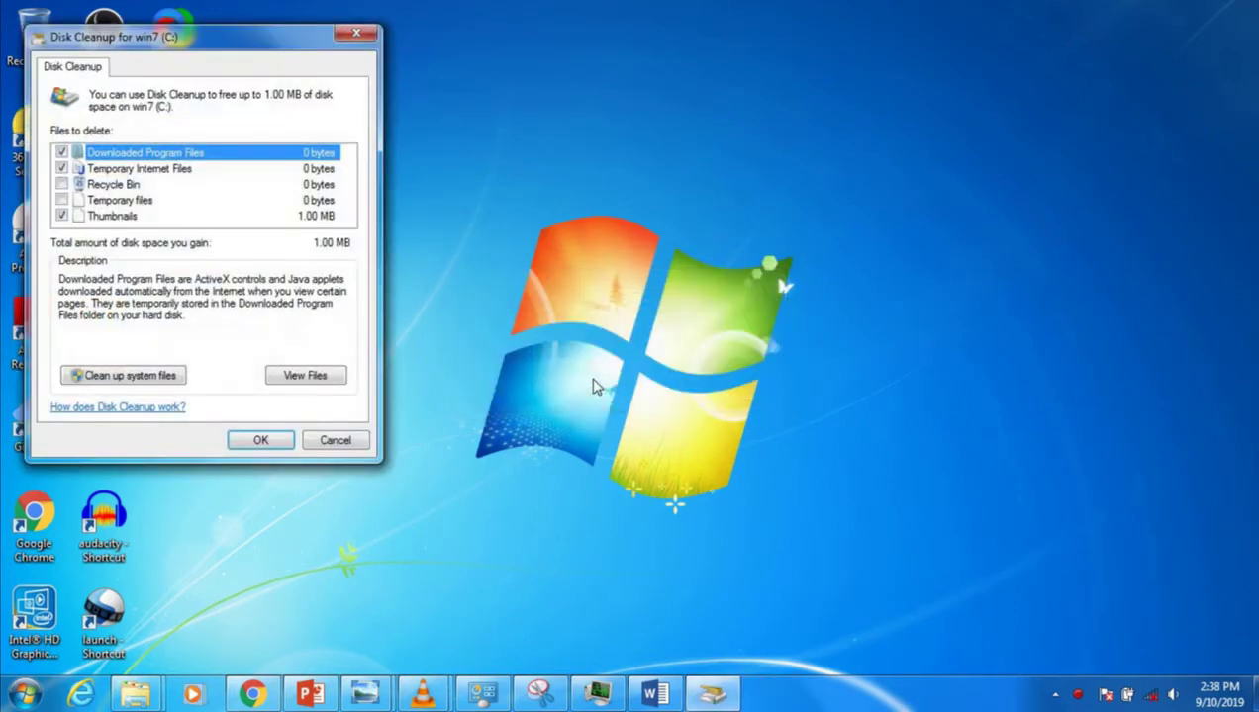
# Include Temporary files and Recycle Bin in the cleanup and permanently delete all the chosen file types.
pyautogui.click(62, 199)
pyautogui.click(61, 184)
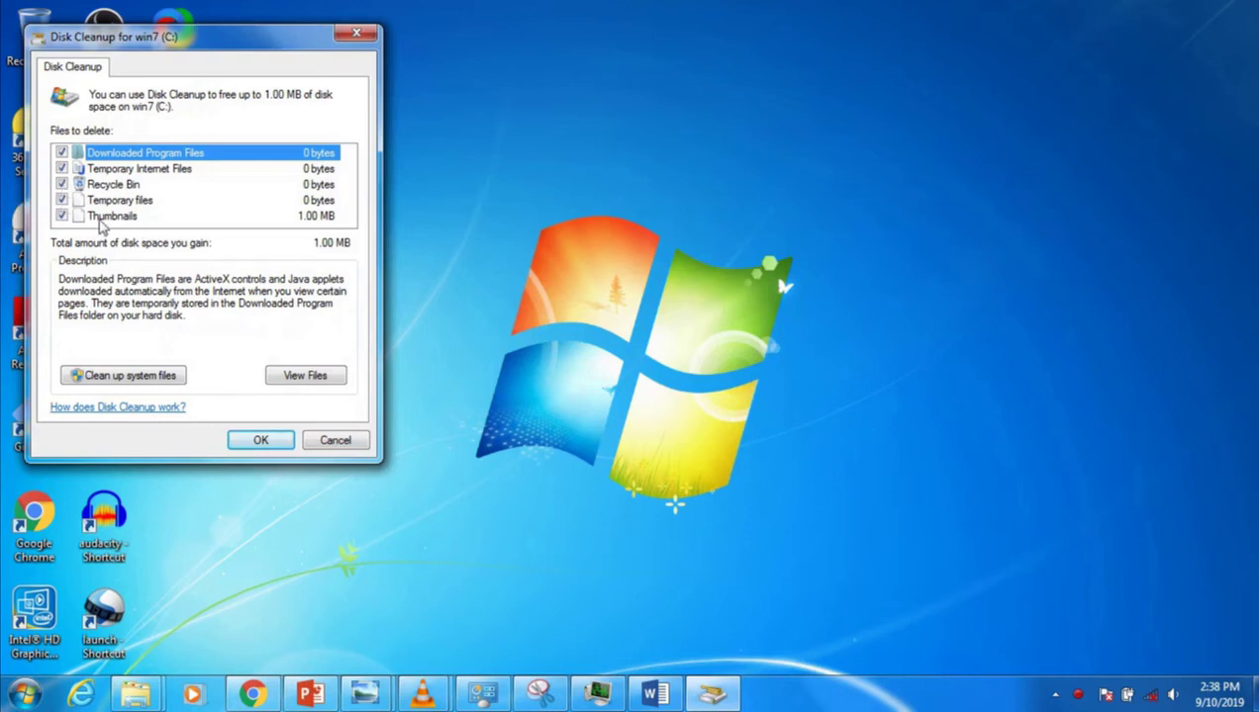
pyautogui.click(253, 442)
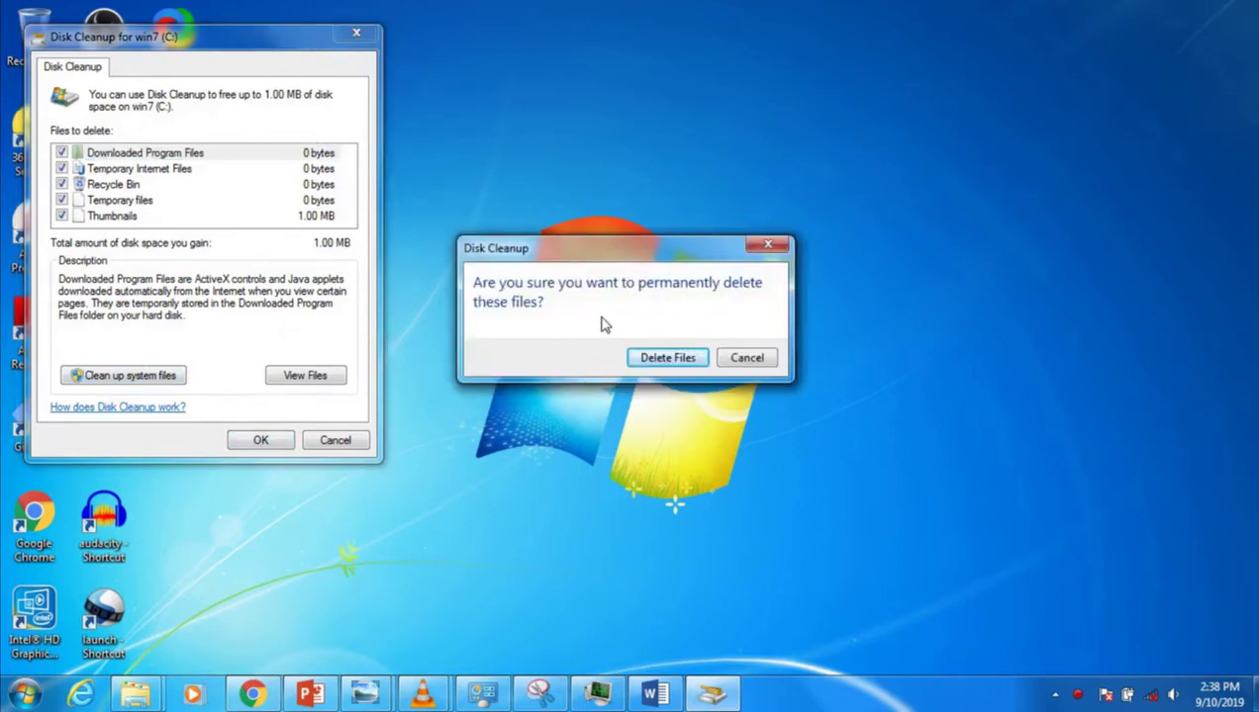
pyautogui.click(664, 362)
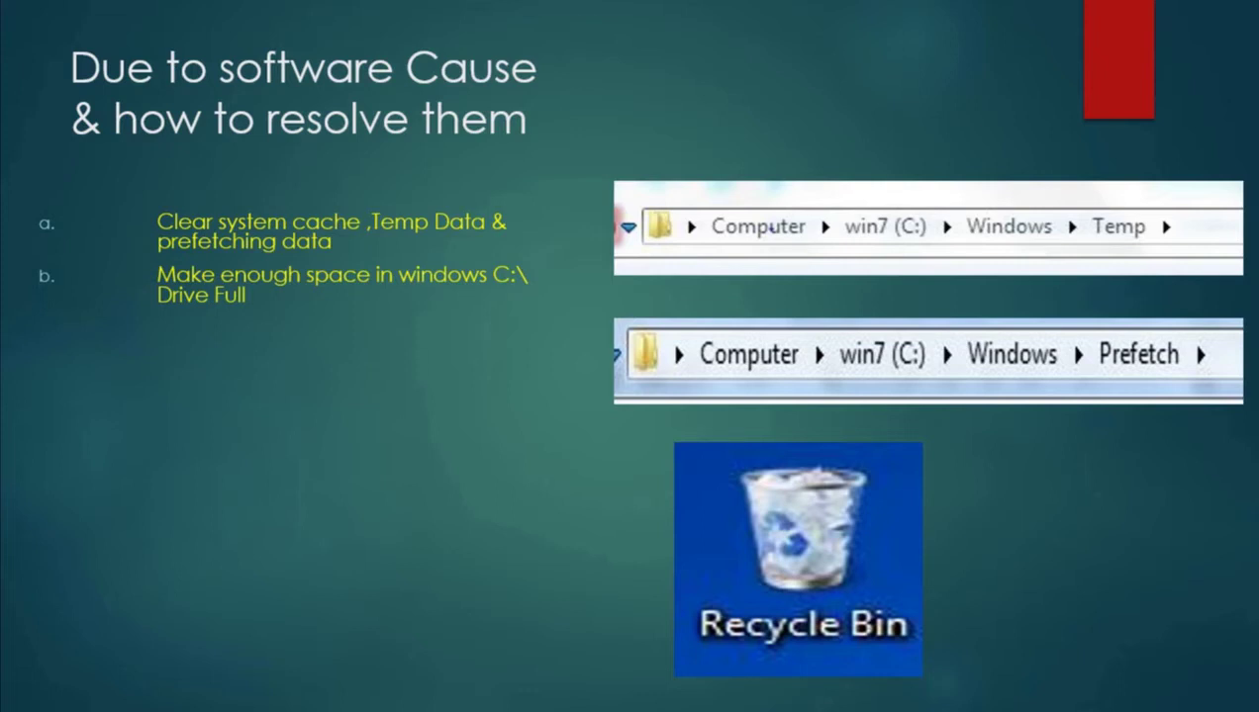
# Open the Computer window and check the free space on the win7 (C:) drive.
pyautogui.press('super+e')
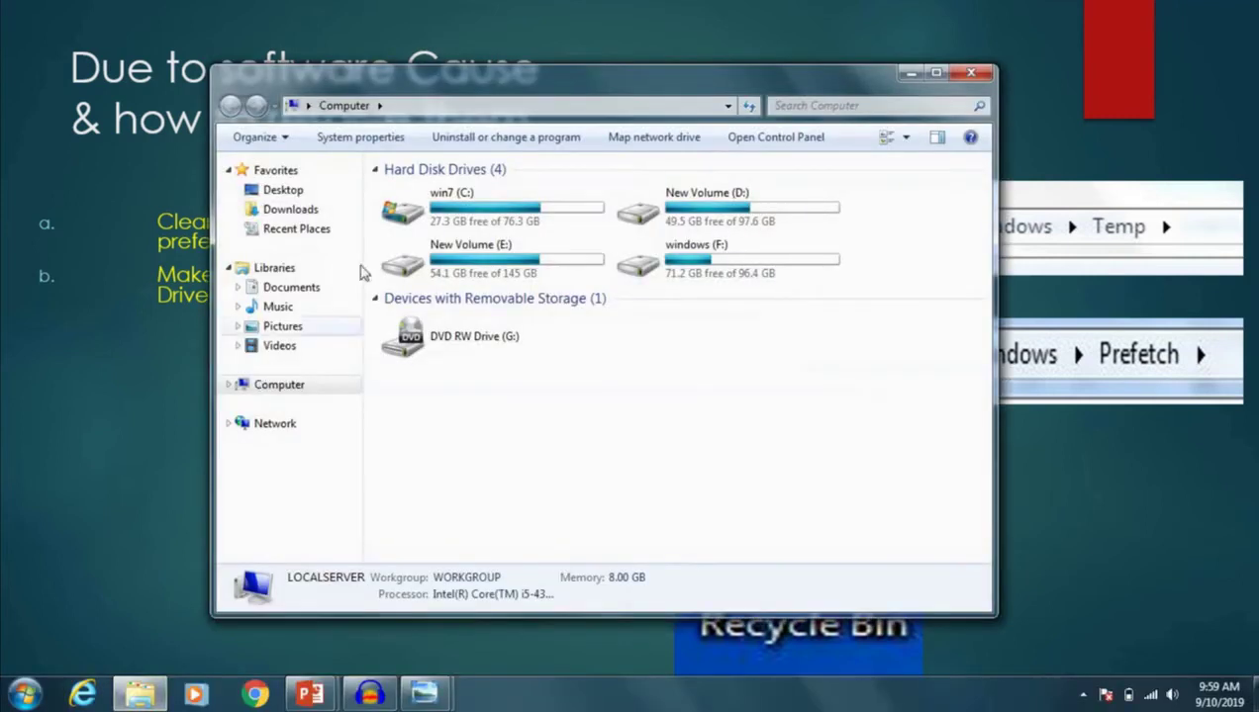
pyautogui.click(484, 207)
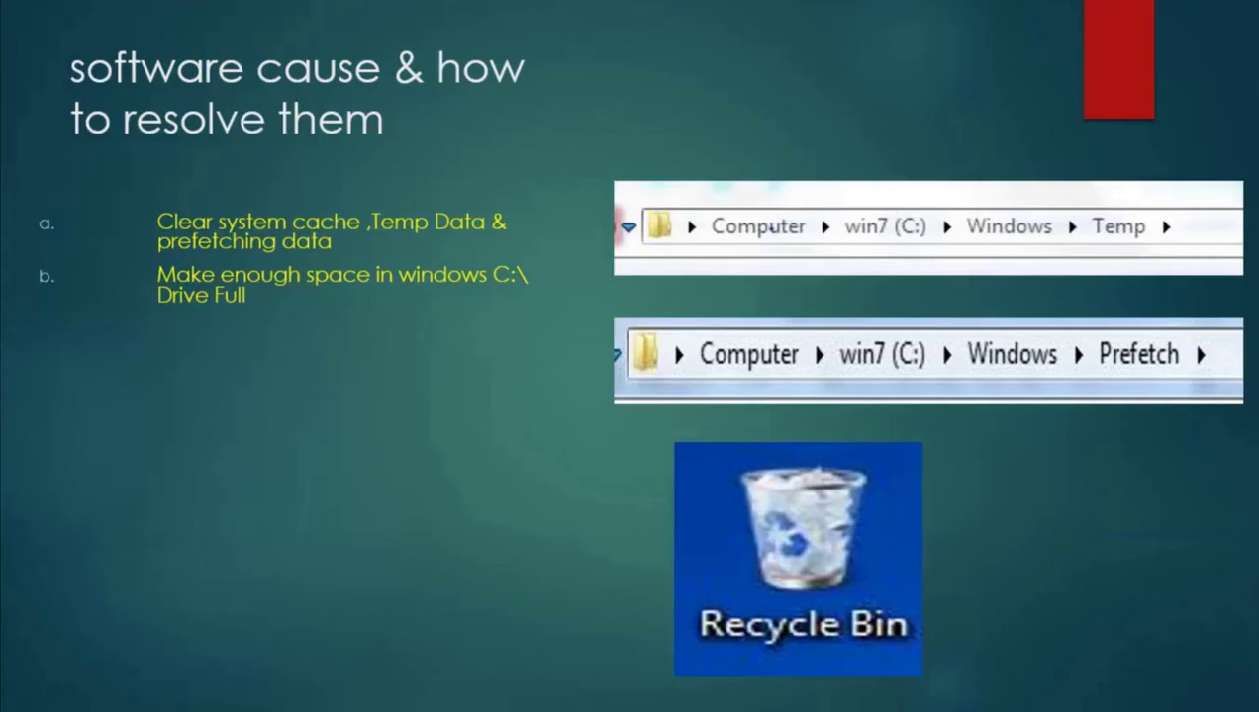
pyautogui.press('Right')
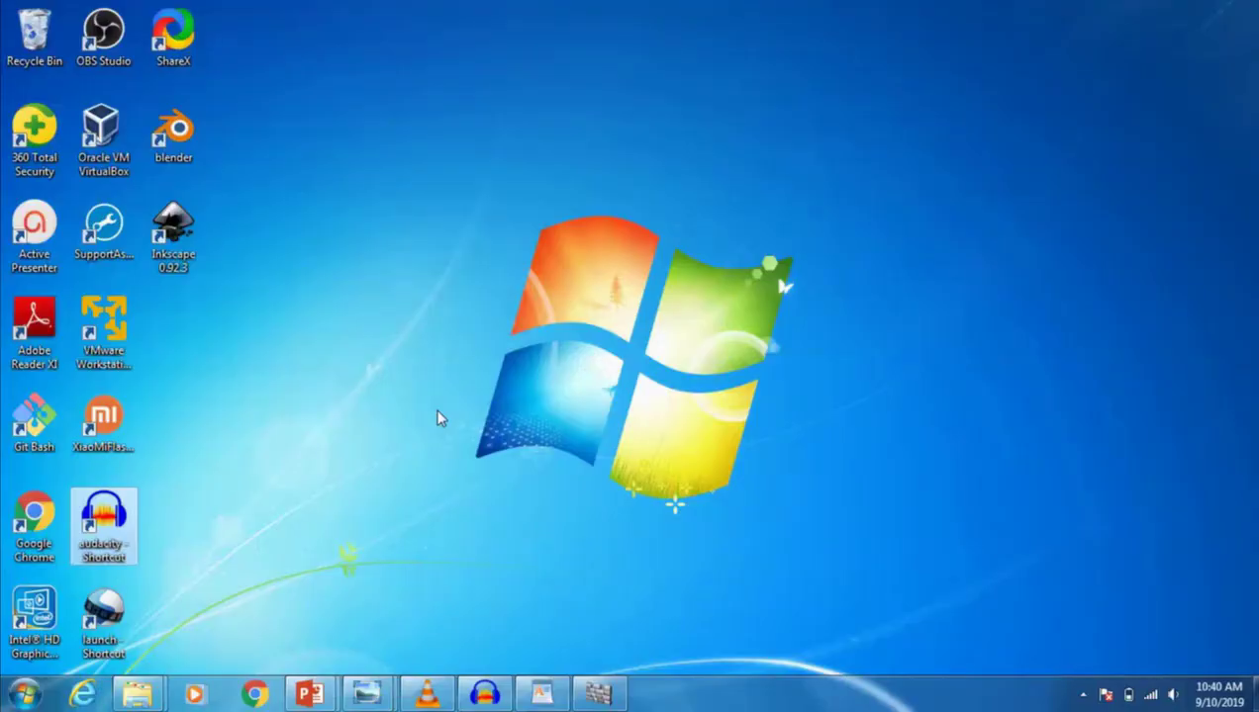
pyautogui.click(599, 691)
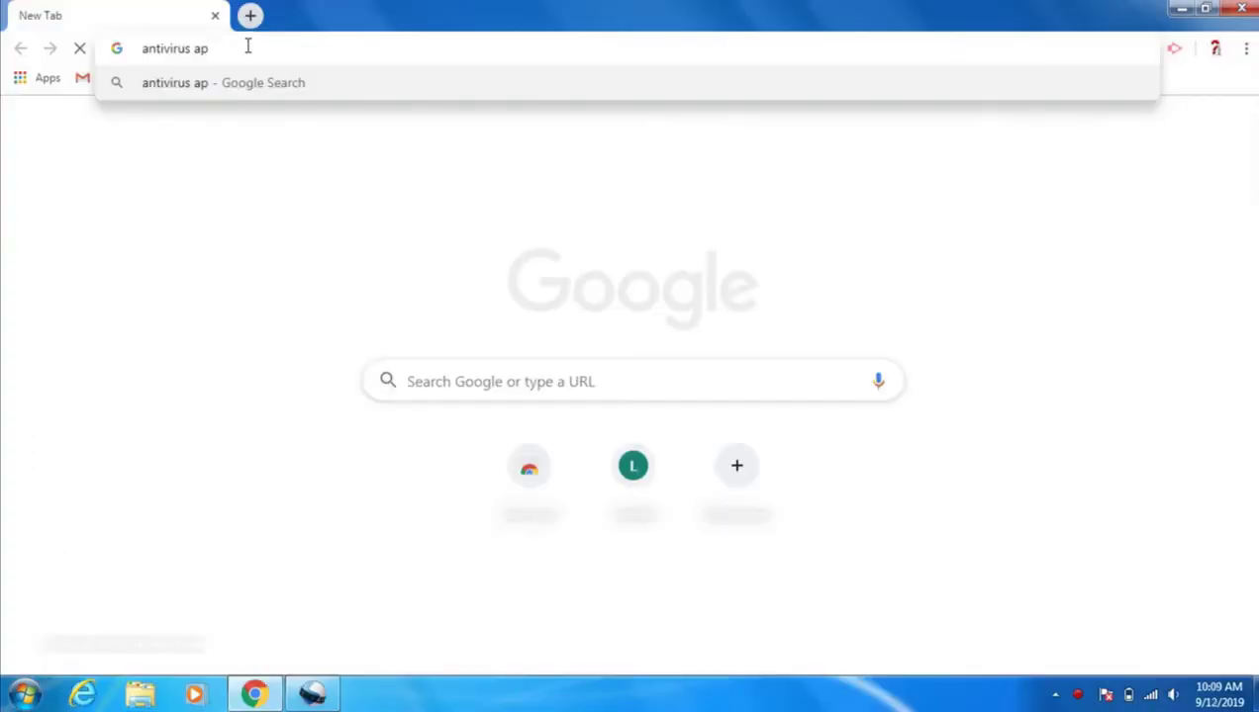
# Search Google in Chrome for "antivirus appplication".
pyautogui.write('pplication')
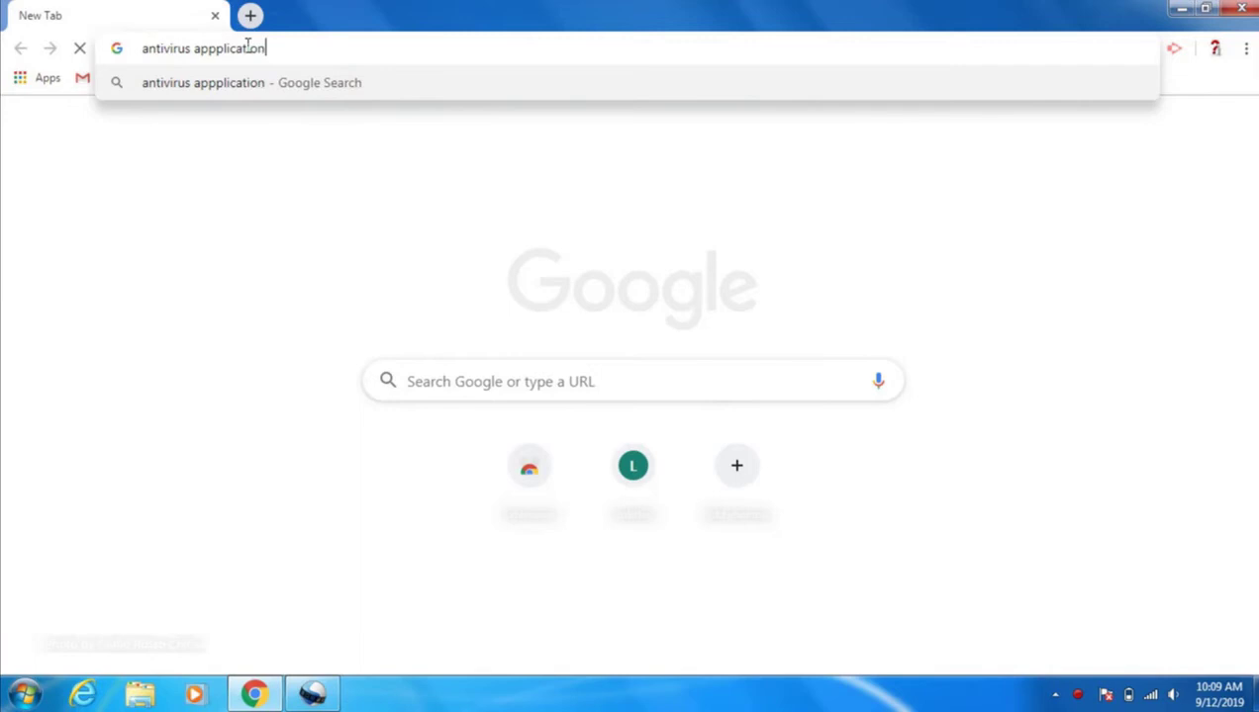
pyautogui.press('Return')
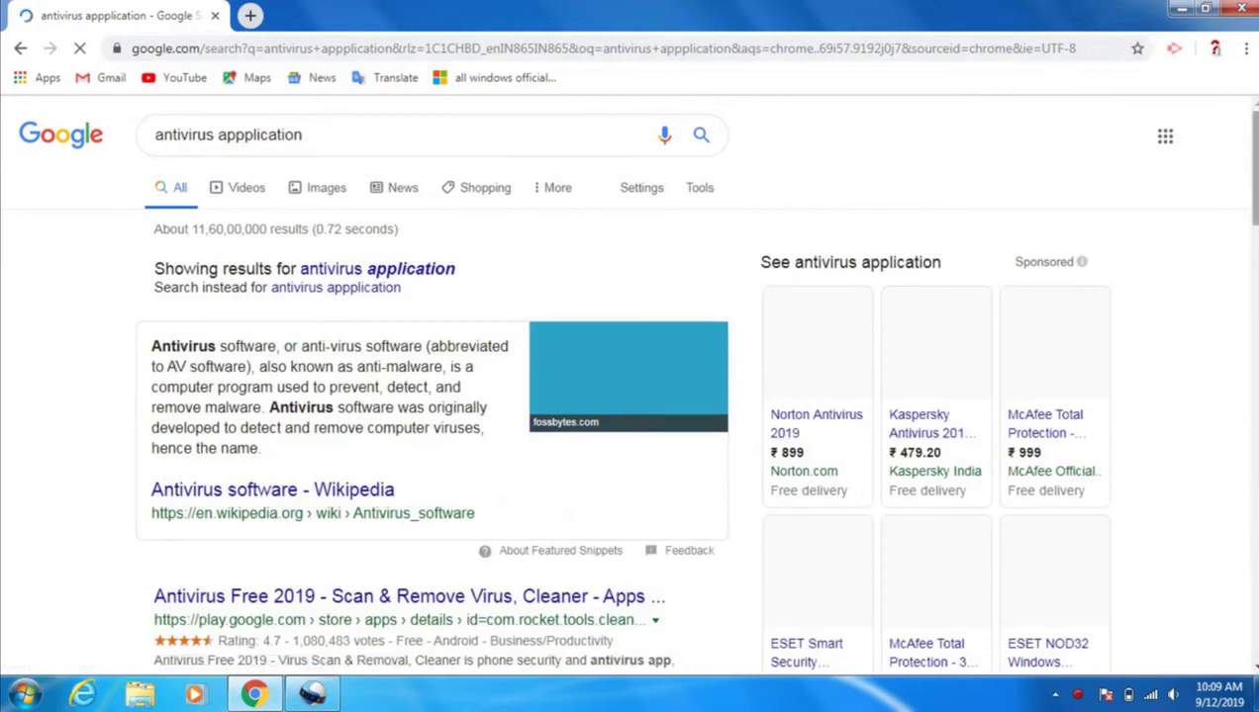
# Look through the antivirus search results and open one of the sponsored antivirus products.
pyautogui.scroll(-2, 935, 416)
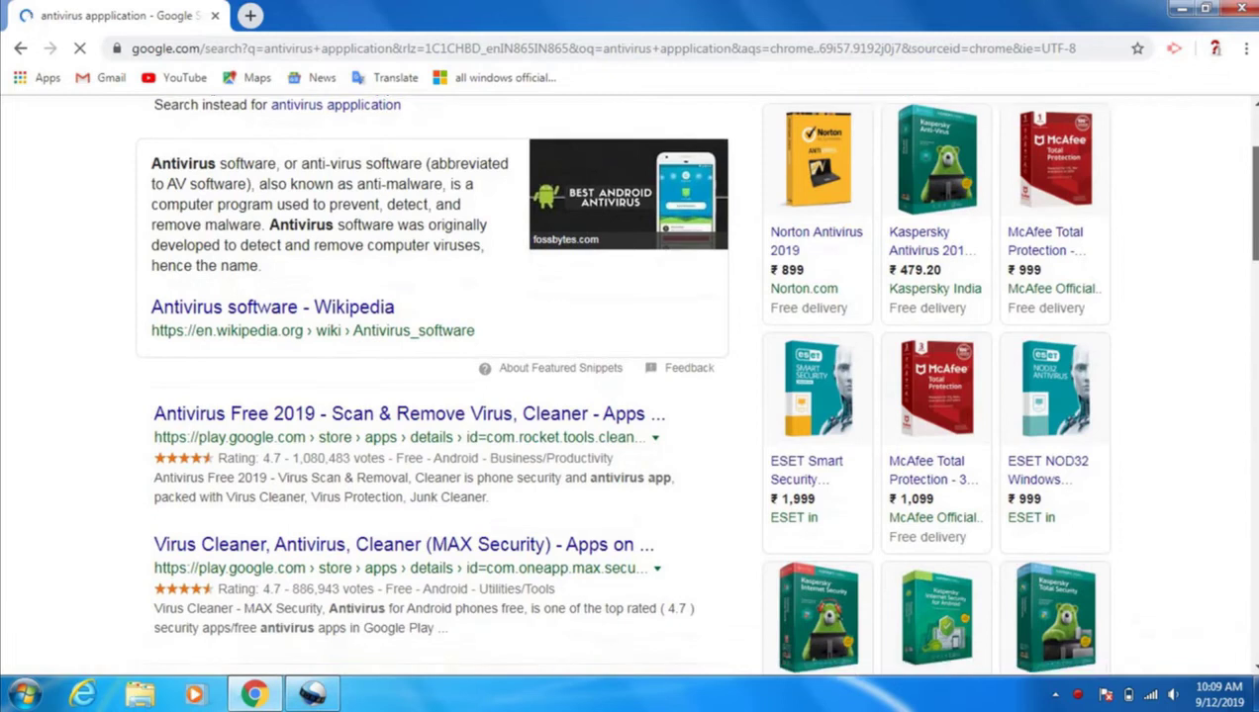
pyautogui.click(863, 345)
# Find Windows Defender with a search for "windows de" and have it check for new definition updates.
pyautogui.click(24, 695)
pyautogui.write('windows de')
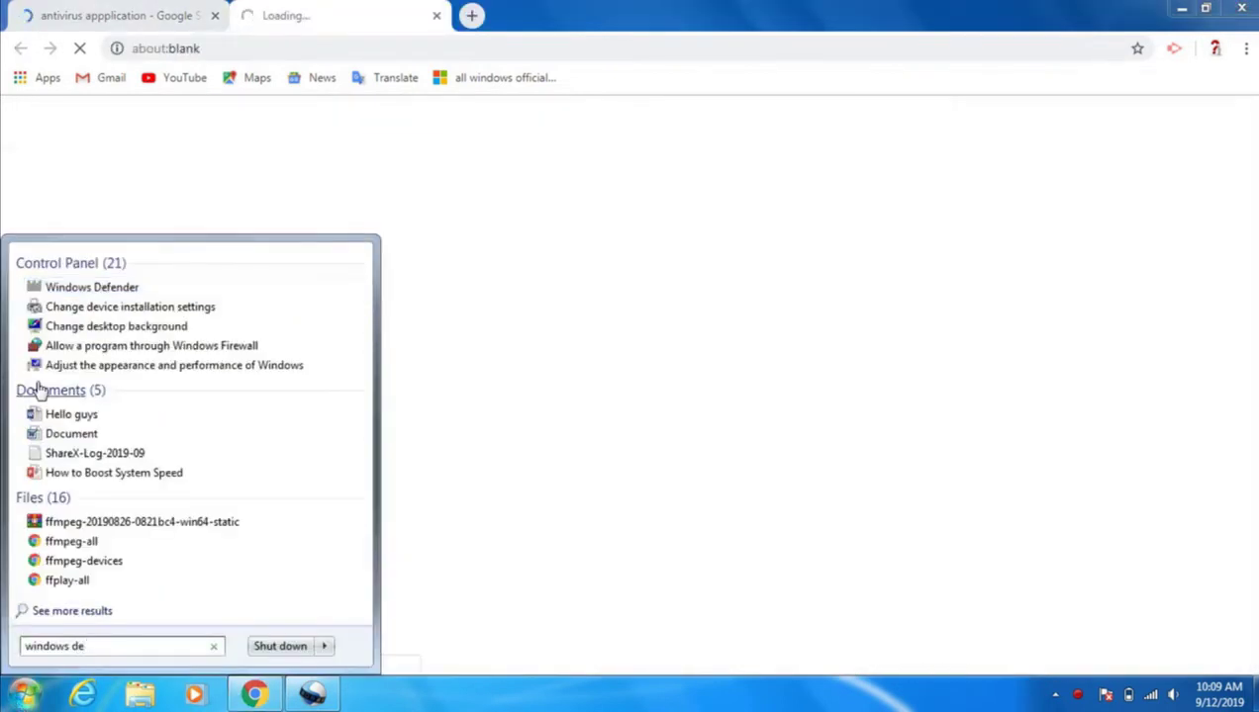
pyautogui.click(71, 289)
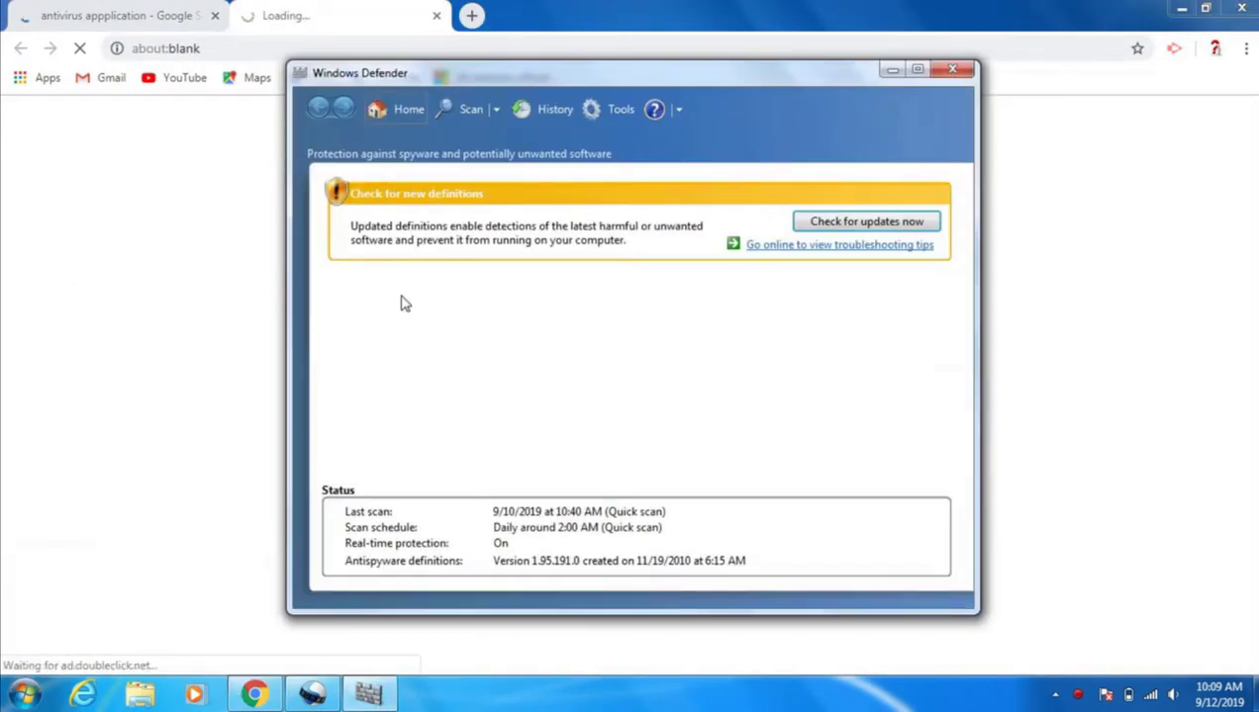
pyautogui.click(832, 222)
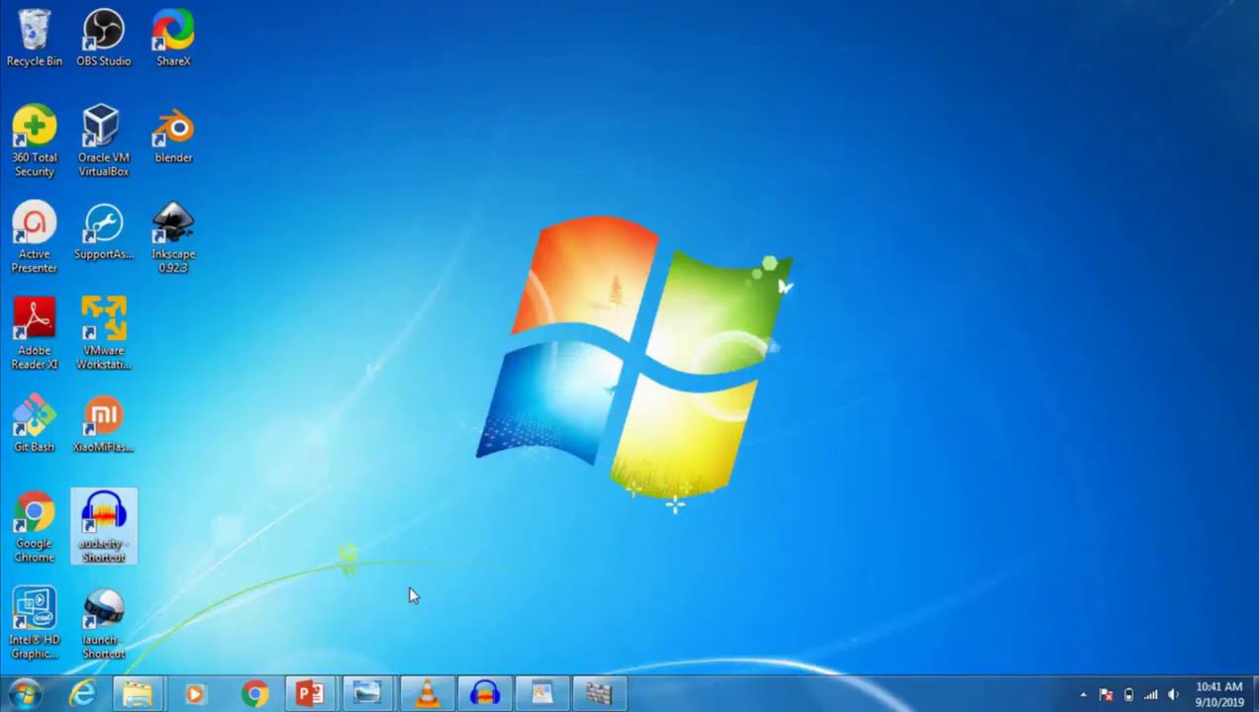
# Open the computer's properties and bring up the User Profiles settings from the advanced system settings.
pyautogui.click(24, 693)
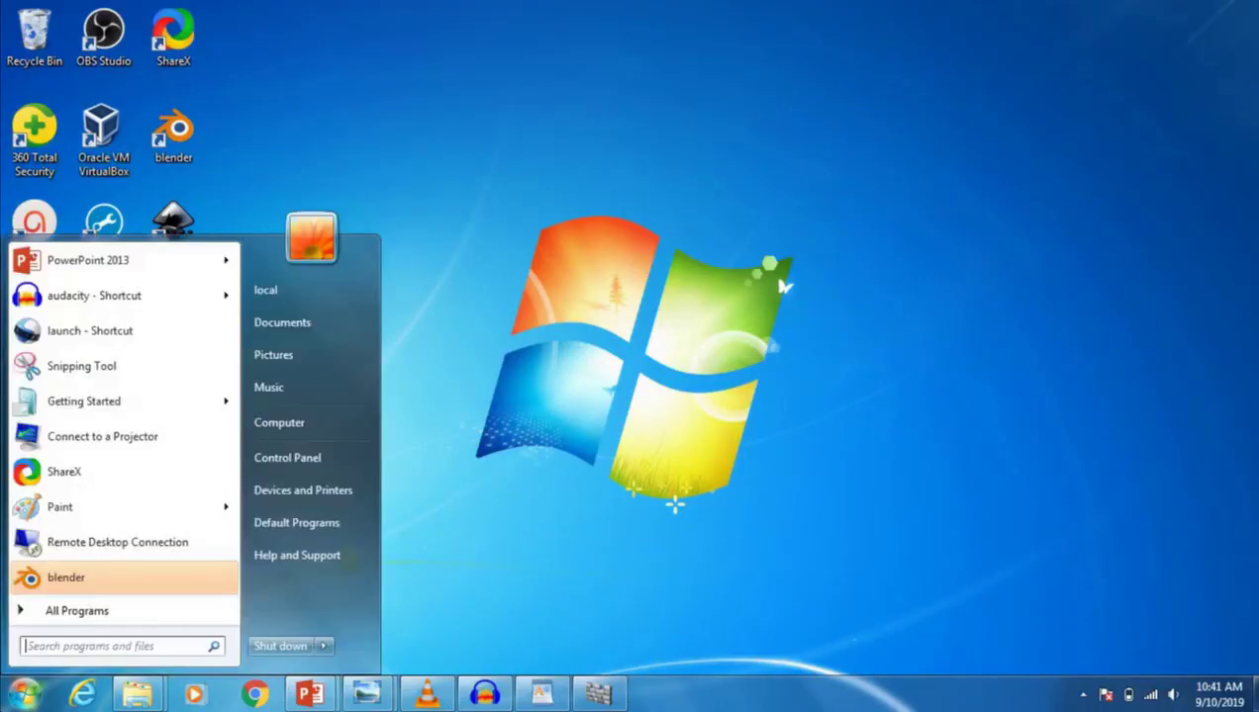
pyautogui.rightClick(269, 422)
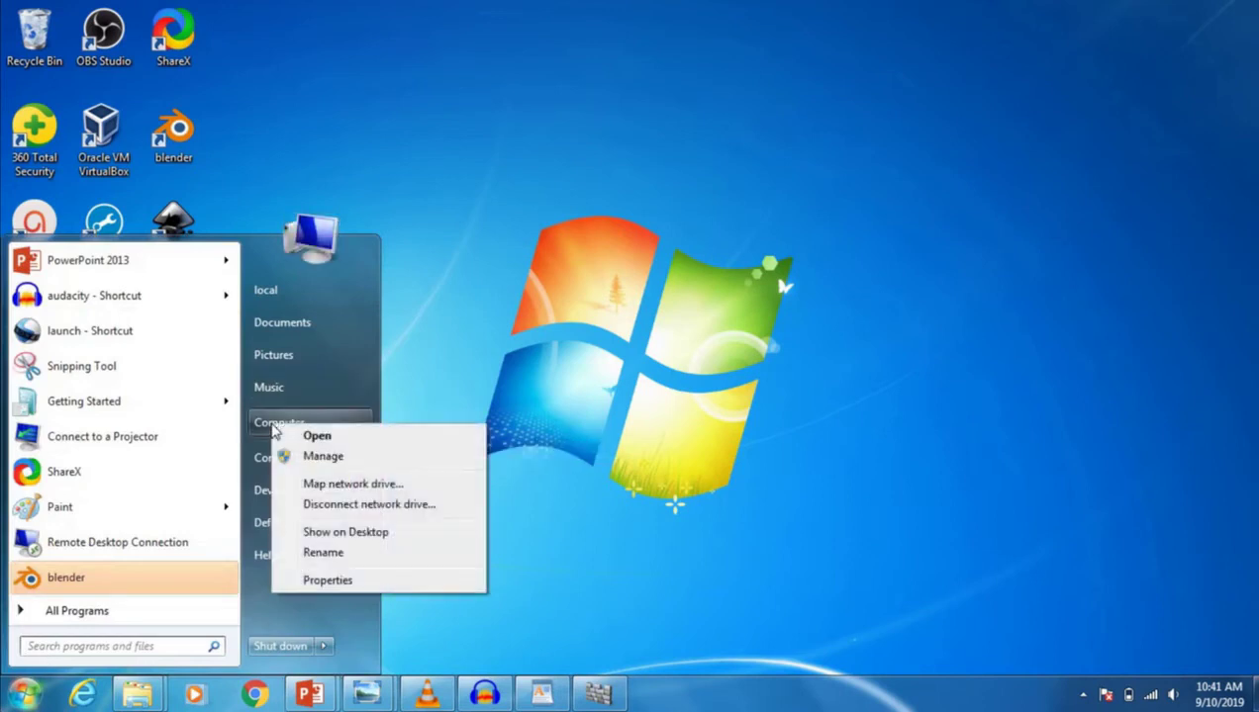
pyautogui.click(327, 581)
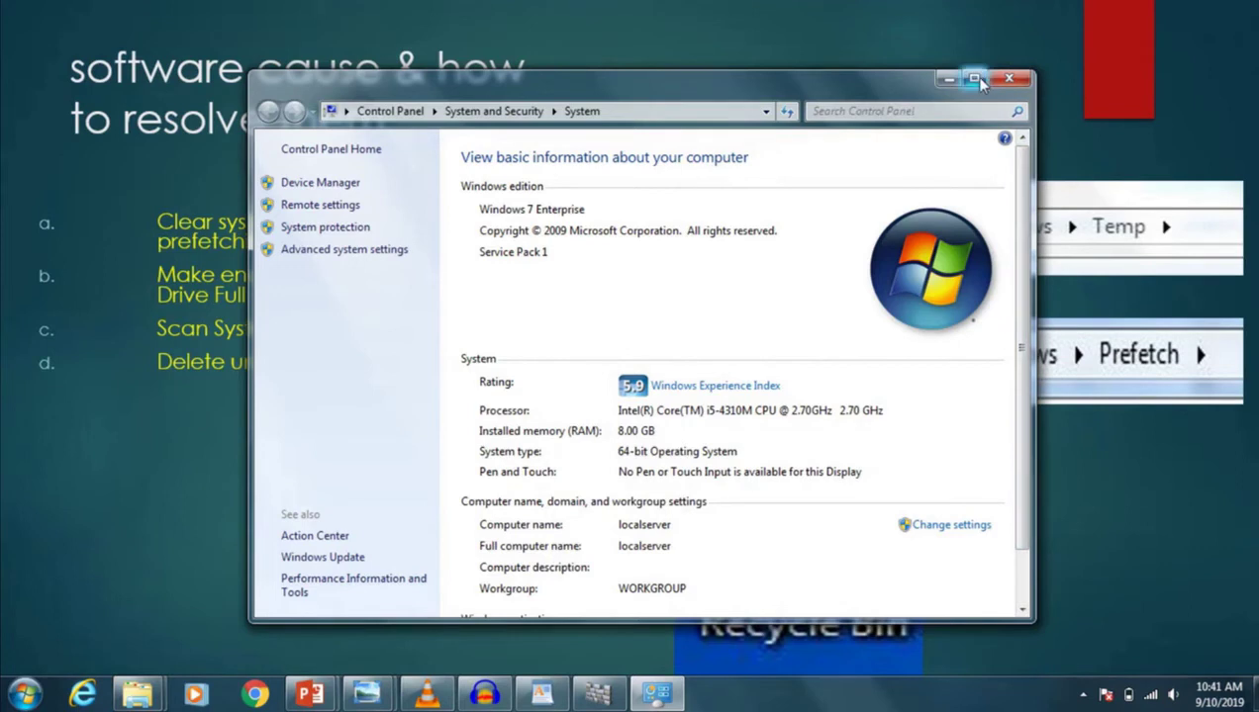
pyautogui.click(975, 79)
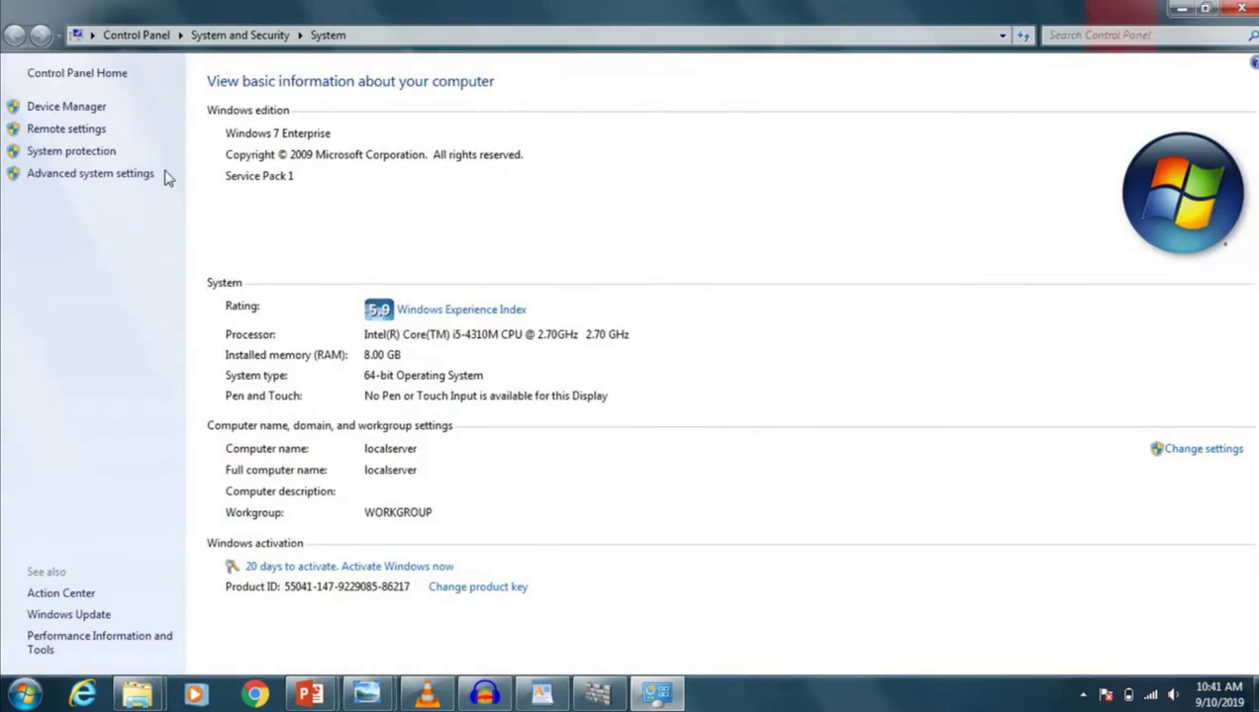
pyautogui.click(109, 176)
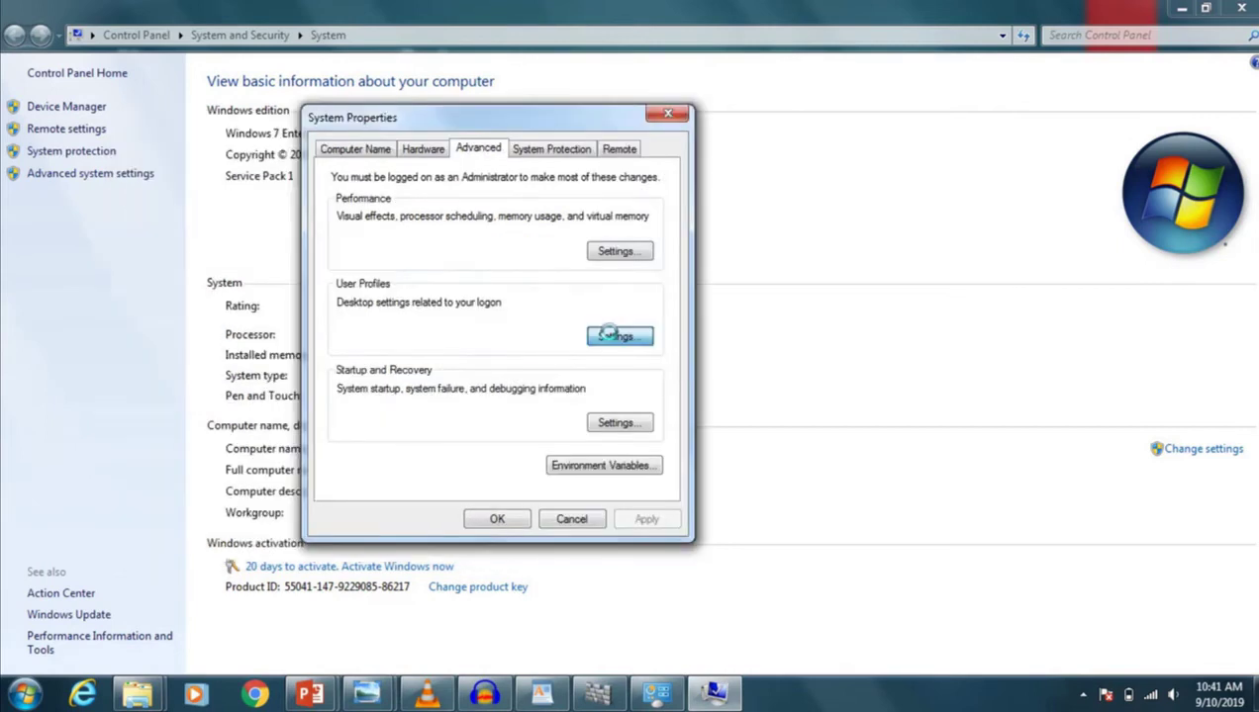
pyautogui.click(611, 335)
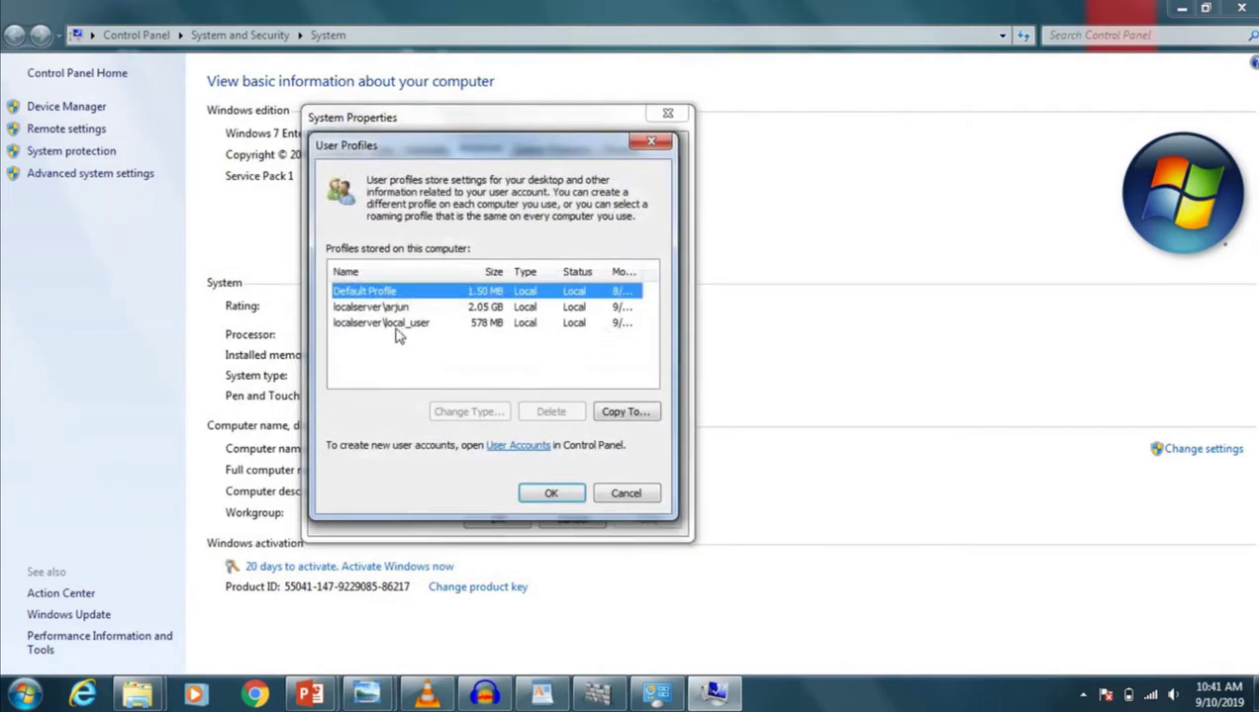
# Go through the profiles stored on this computer, selecting them in turn to check which can be deleted.
pyautogui.click(369, 308)
pyautogui.click(366, 324)
pyautogui.click(365, 307)
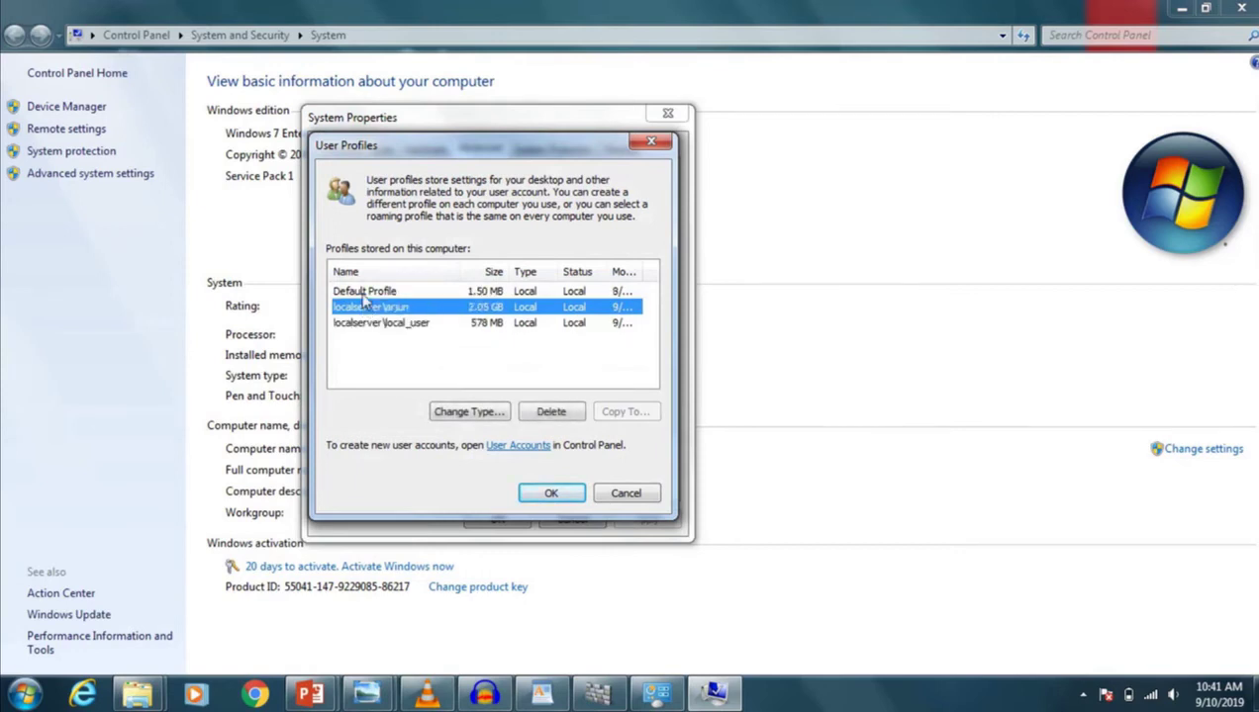
pyautogui.click(365, 292)
pyautogui.click(373, 308)
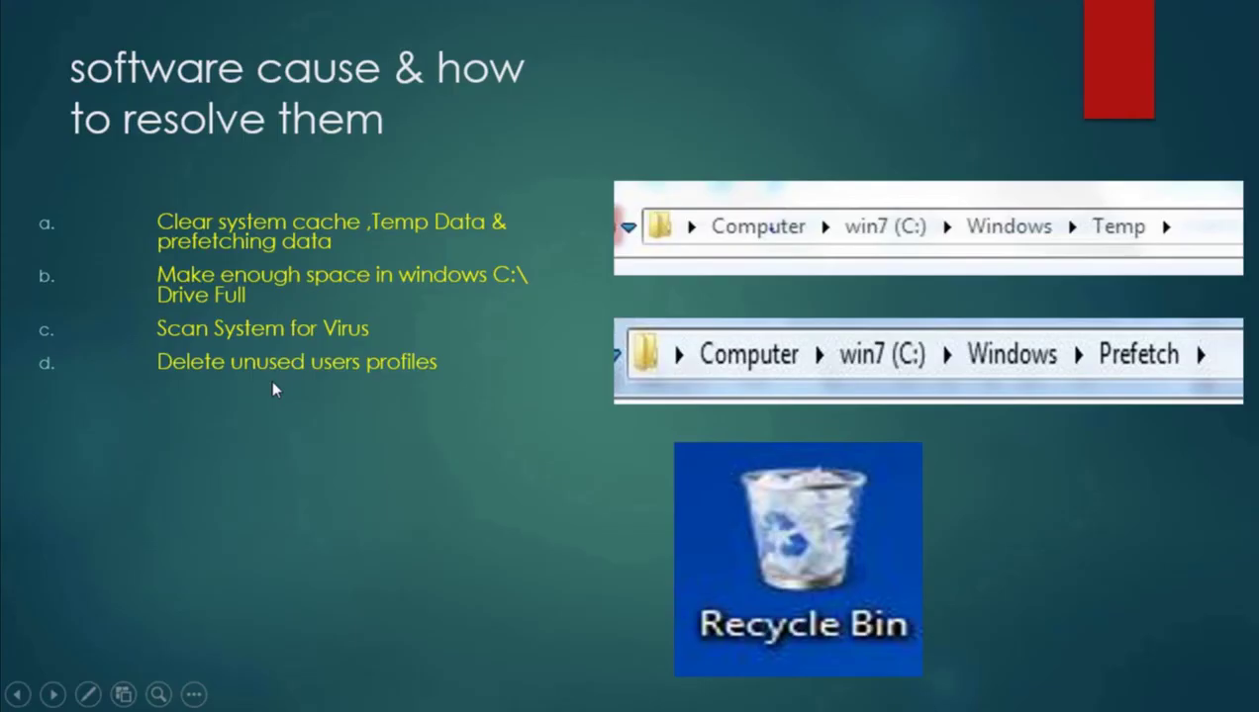
# Reveal the slide's Defragmentation point and select the win7 (C:) drive in Disk Defragmenter, found with a search for "defr".
pyautogui.click(272, 388)
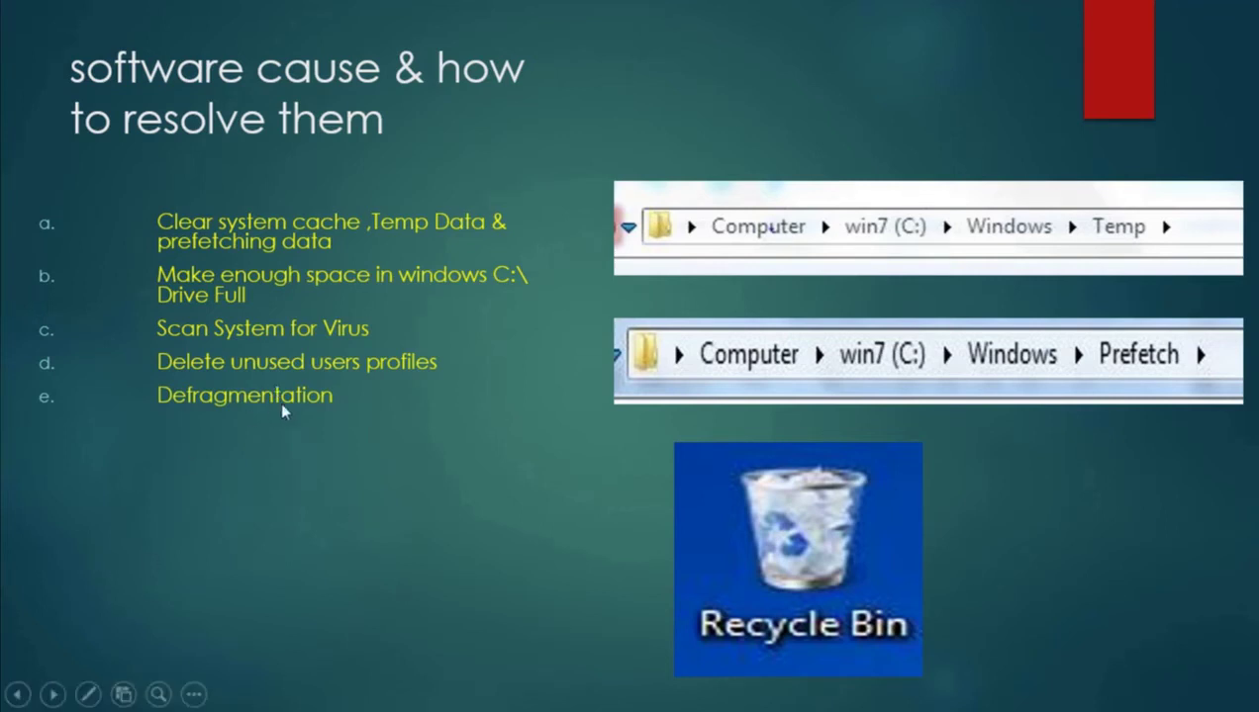
pyautogui.press('super')
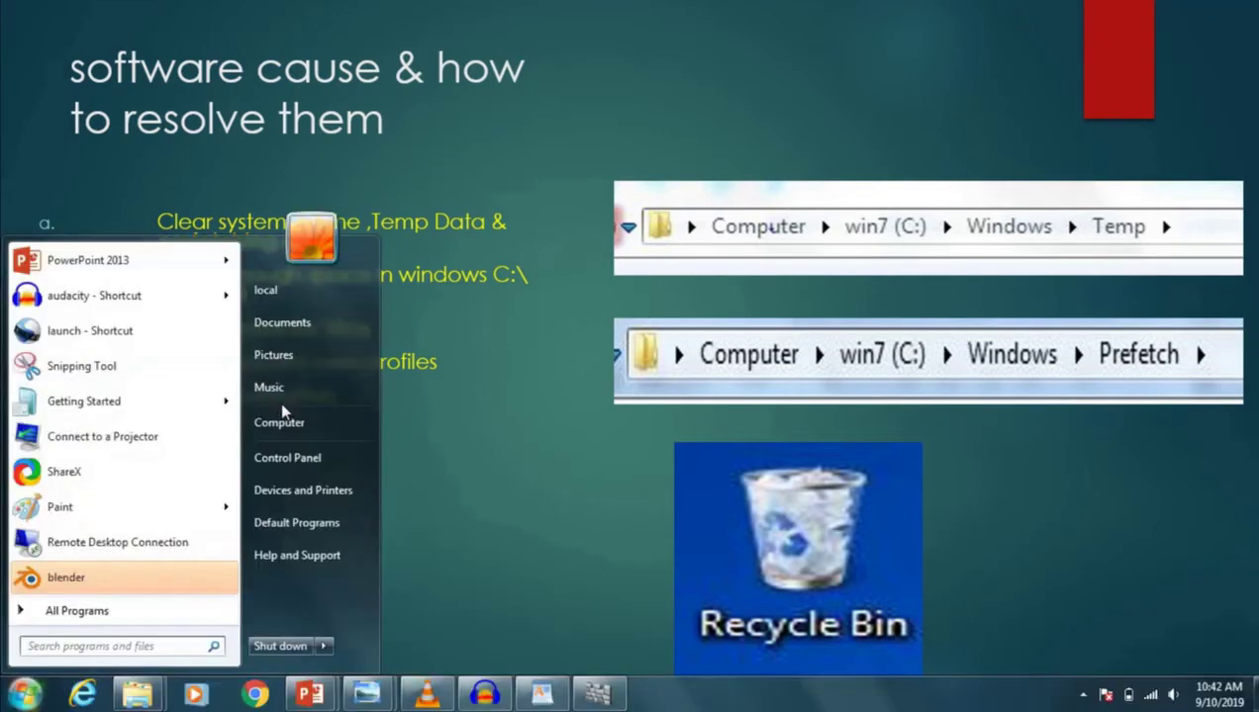
pyautogui.write('defre')
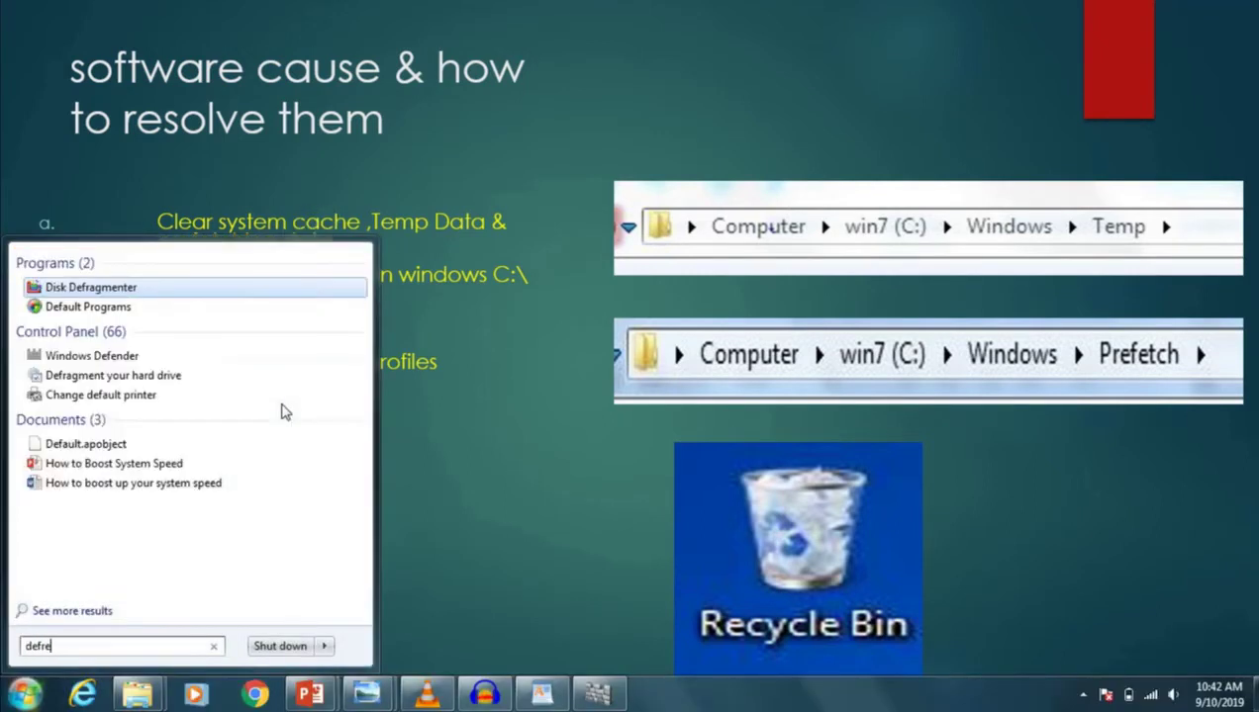
pyautogui.press('BackSpace')
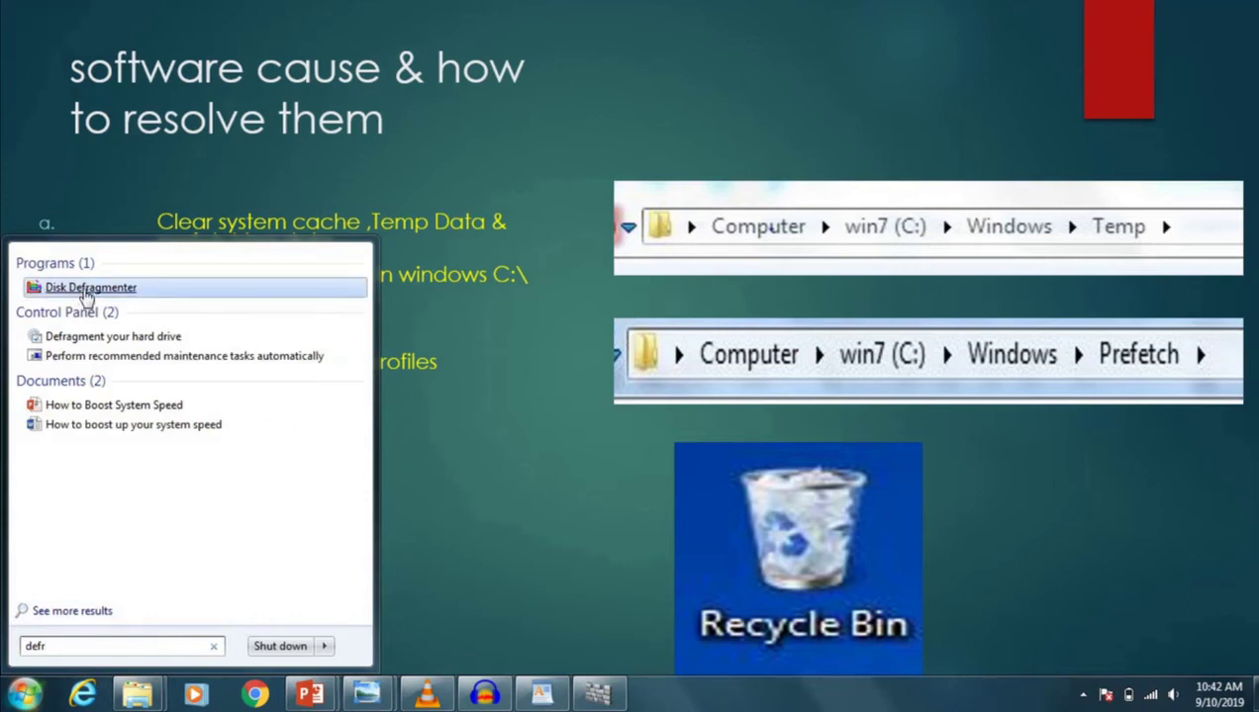
pyautogui.click(87, 287)
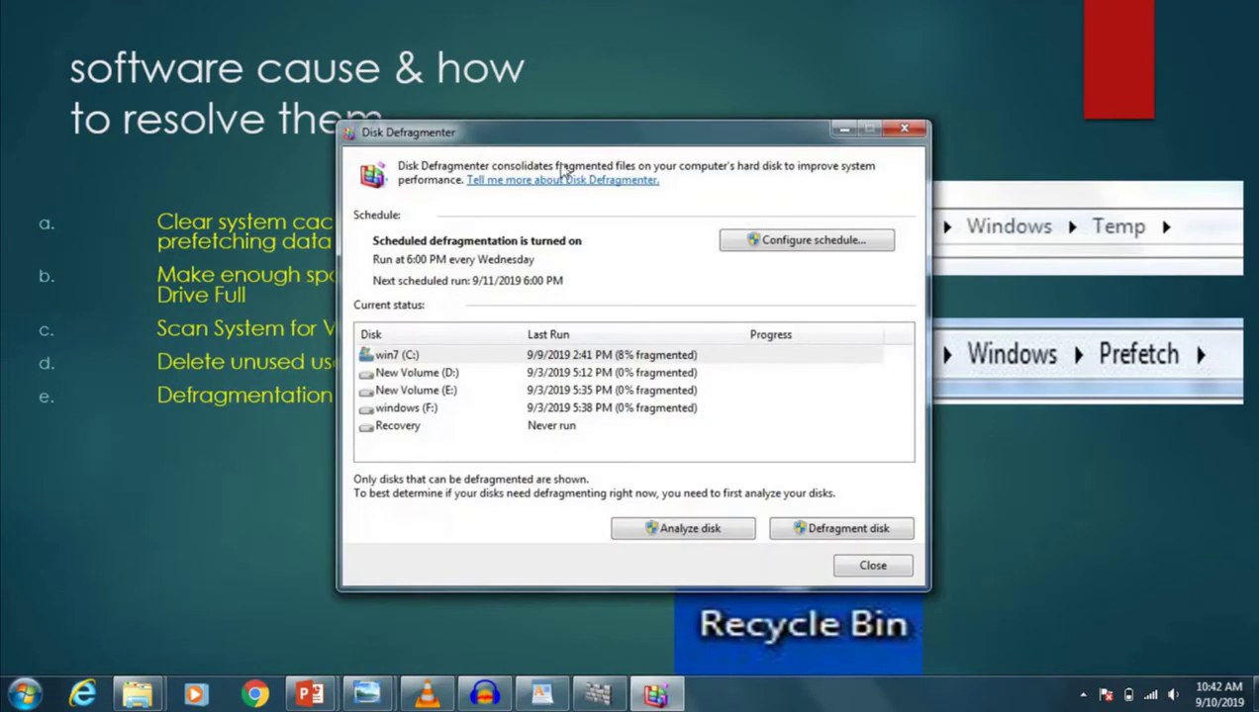
pyautogui.moveTo(557, 144); pyautogui.dragTo(569, 104)
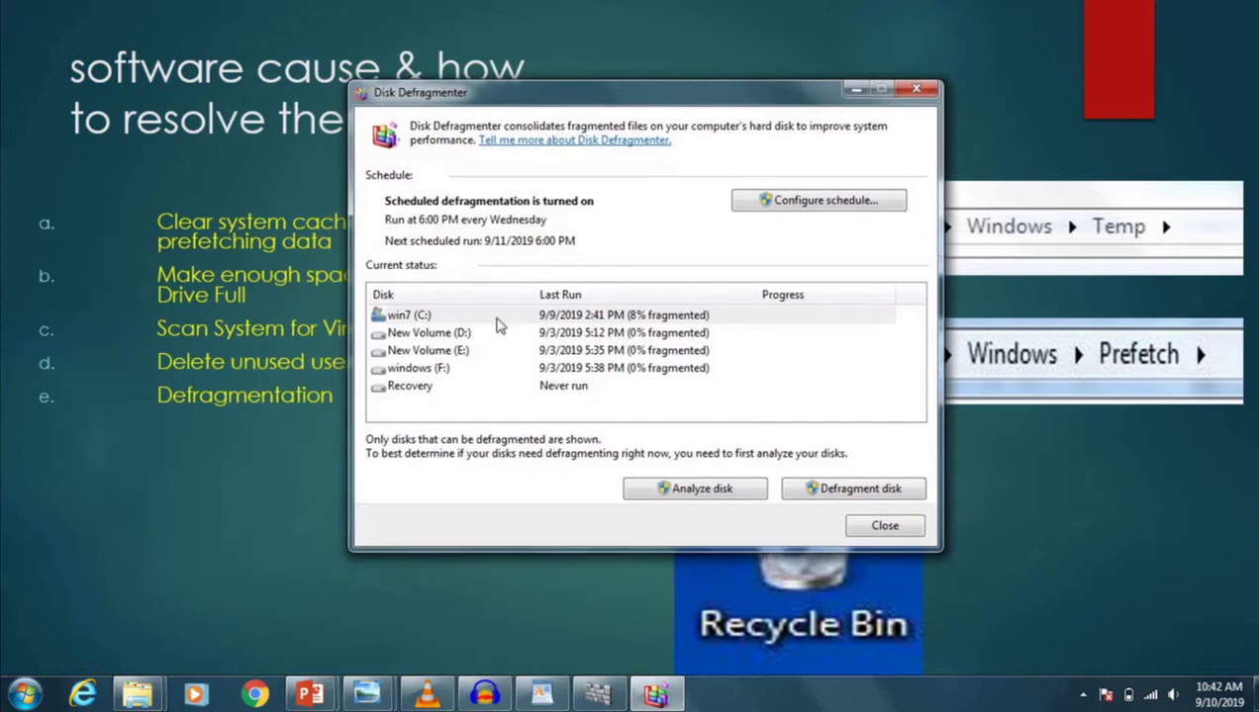
pyautogui.click(421, 319)
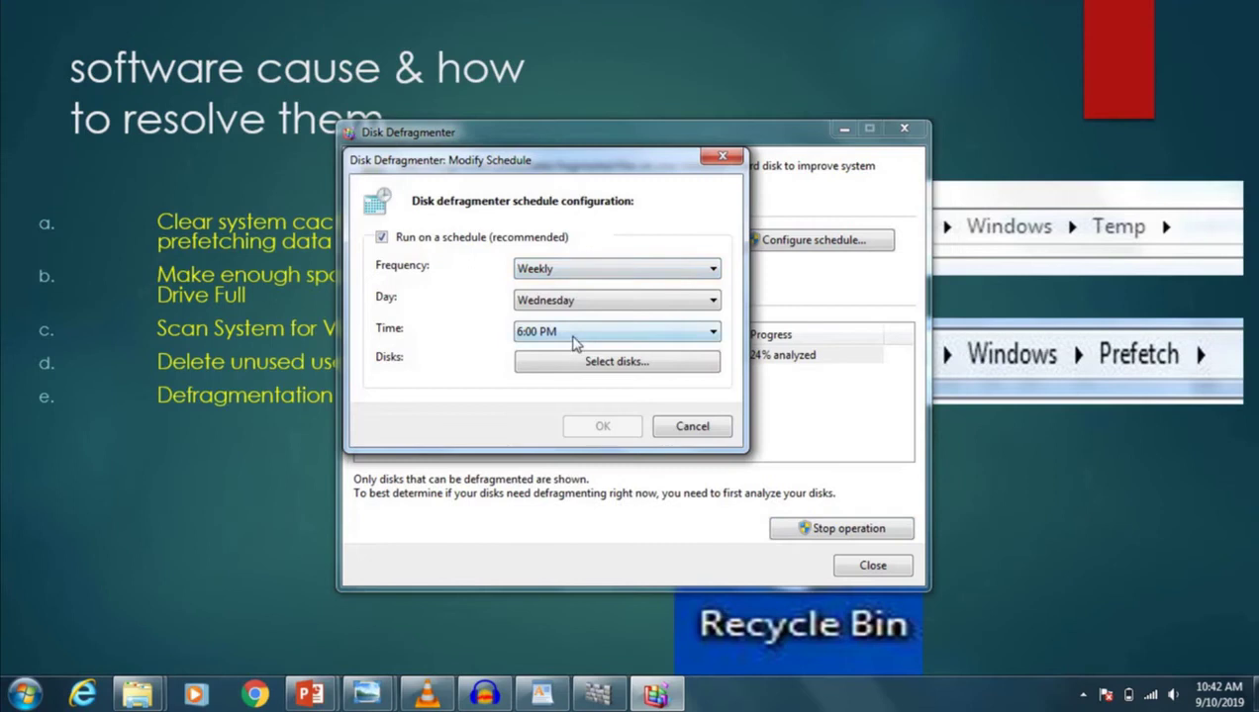
# Review the time, day, frequency and disk options of the Disk Defragmenter schedule.
pyautogui.click(572, 336)
pyautogui.click(577, 339)
pyautogui.click(576, 300)
pyautogui.click(576, 302)
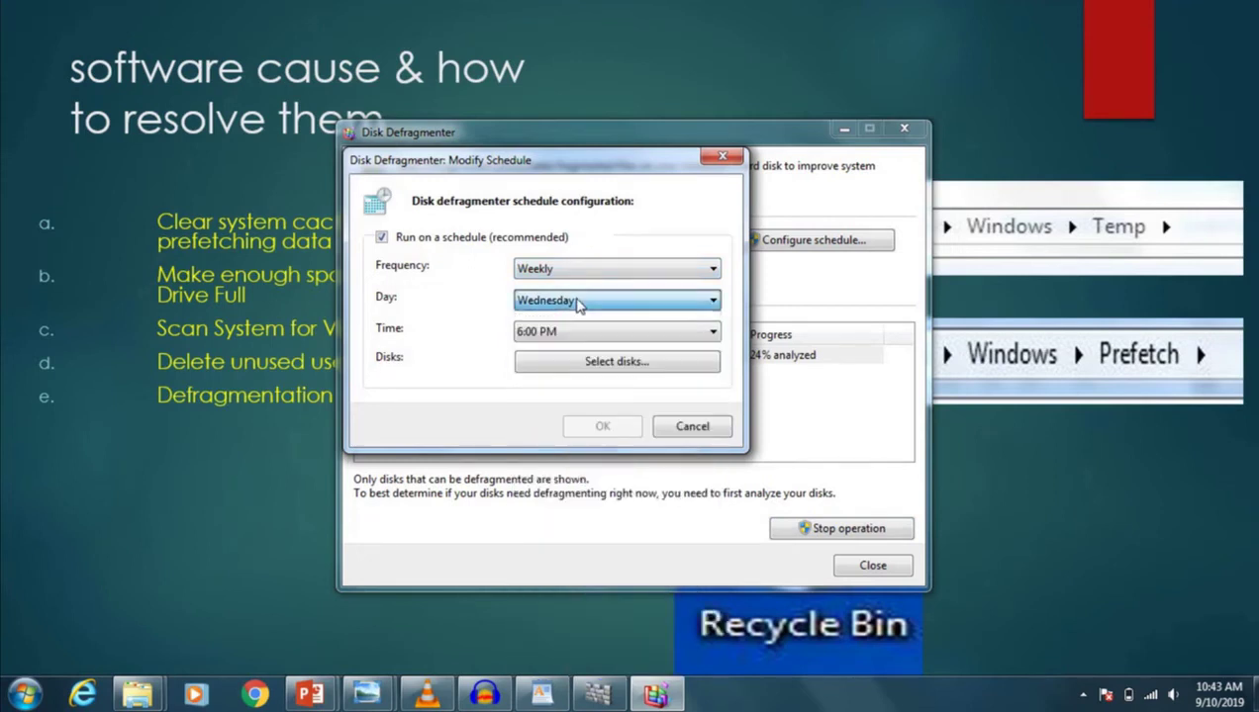
pyautogui.click(576, 269)
pyautogui.click(575, 270)
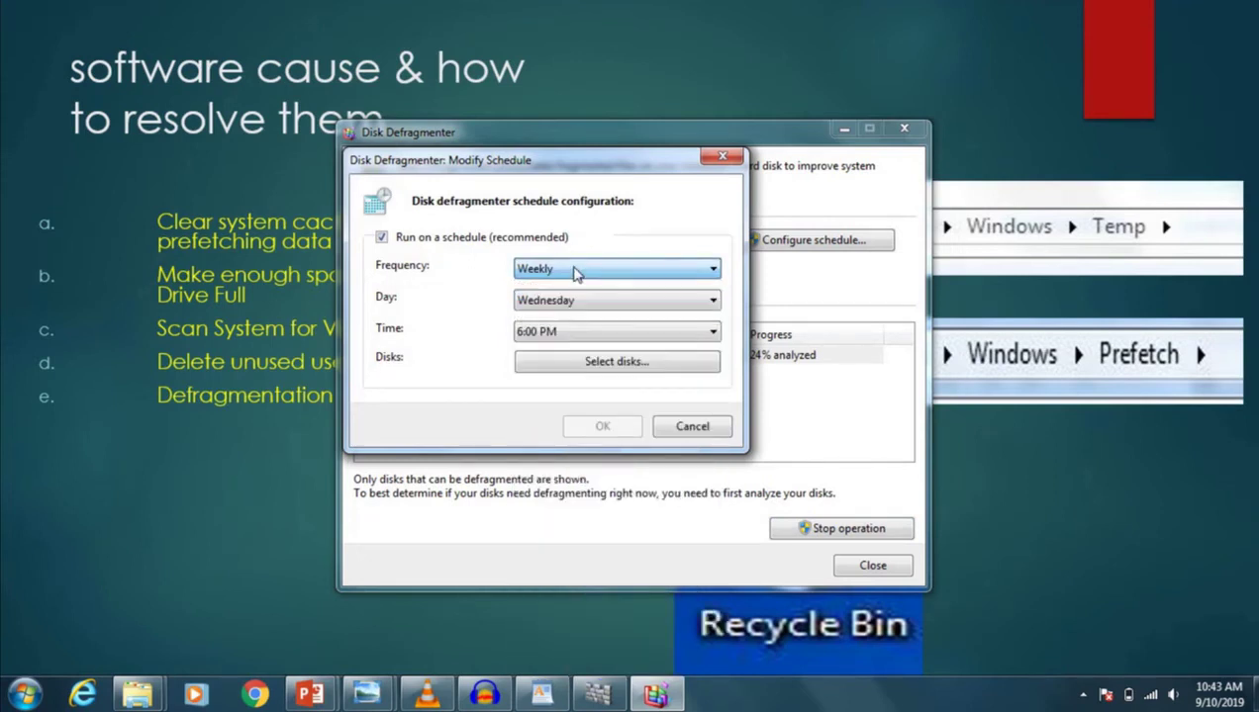
pyautogui.click(568, 366)
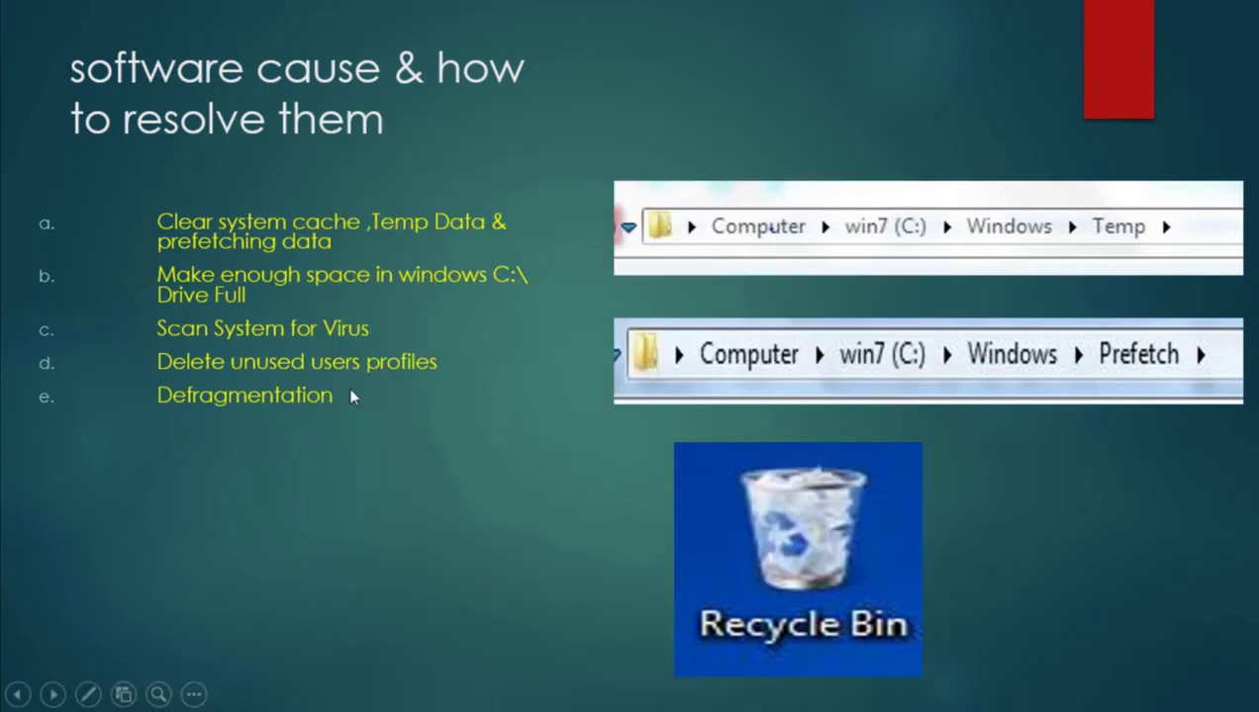
# Reveal the slide's Choose Performance Mod point and open Performance Options from the computer's advanced system settings.
pyautogui.click(351, 396)
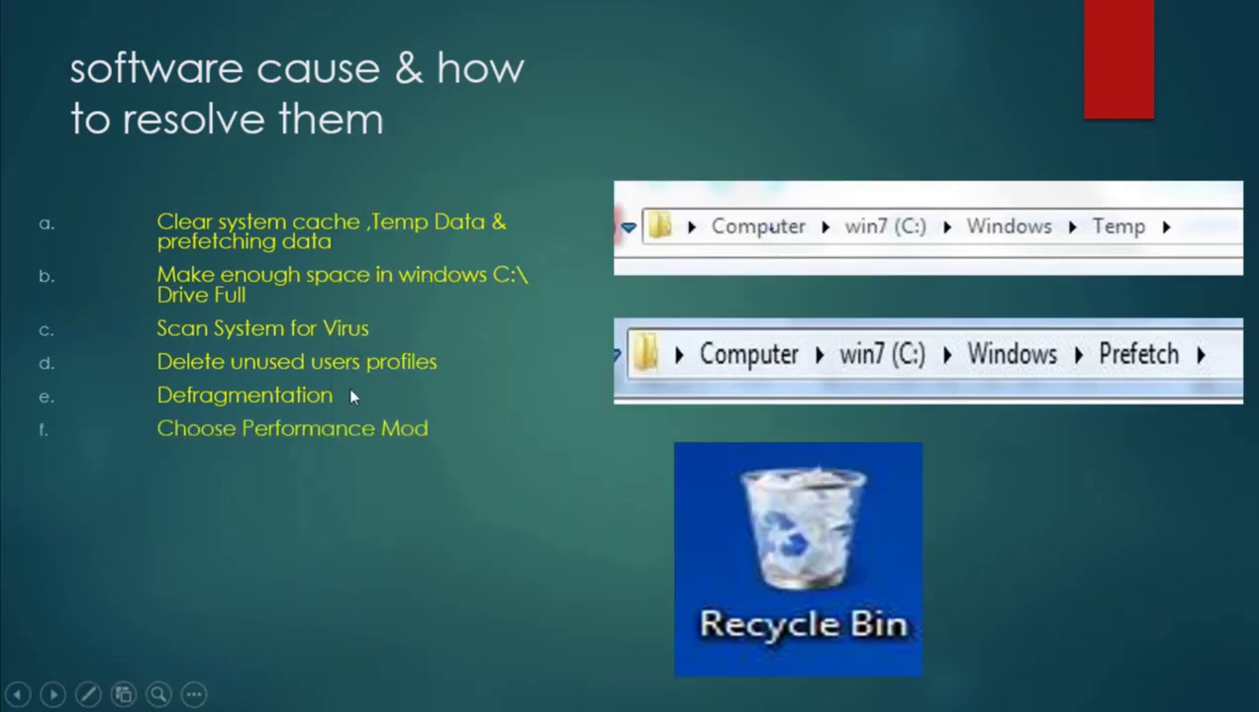
pyautogui.press('super')
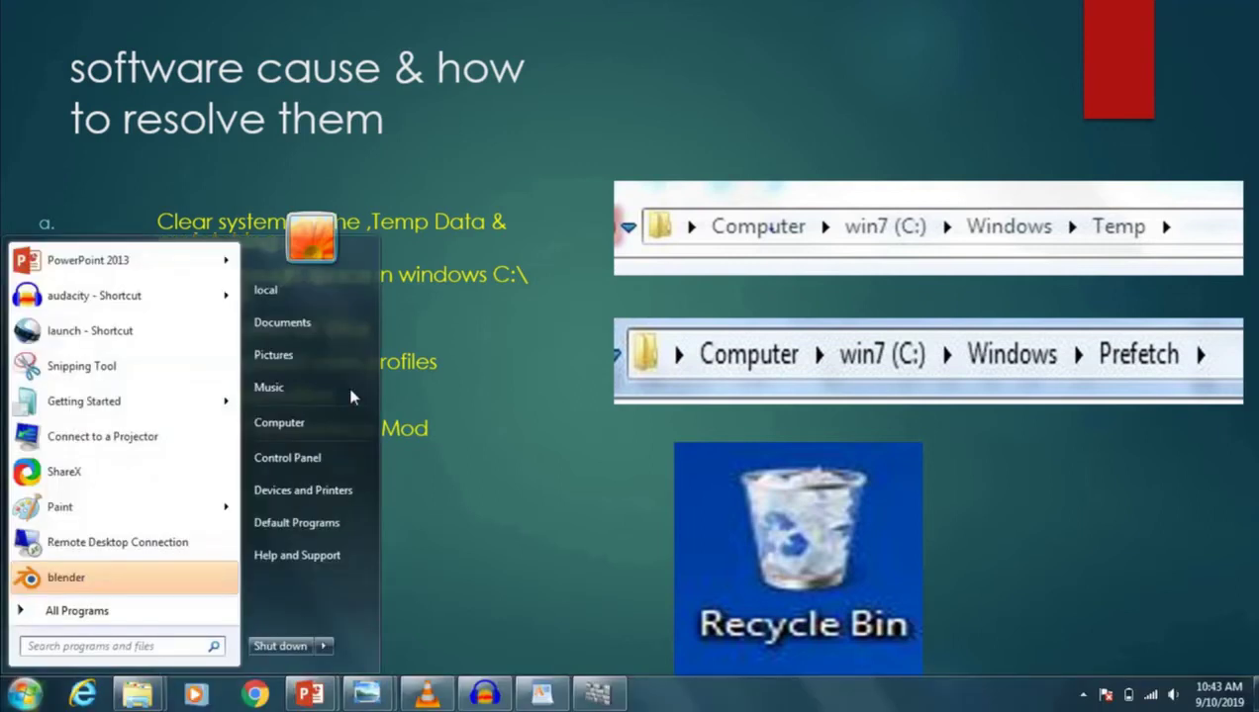
pyautogui.rightClick(291, 425)
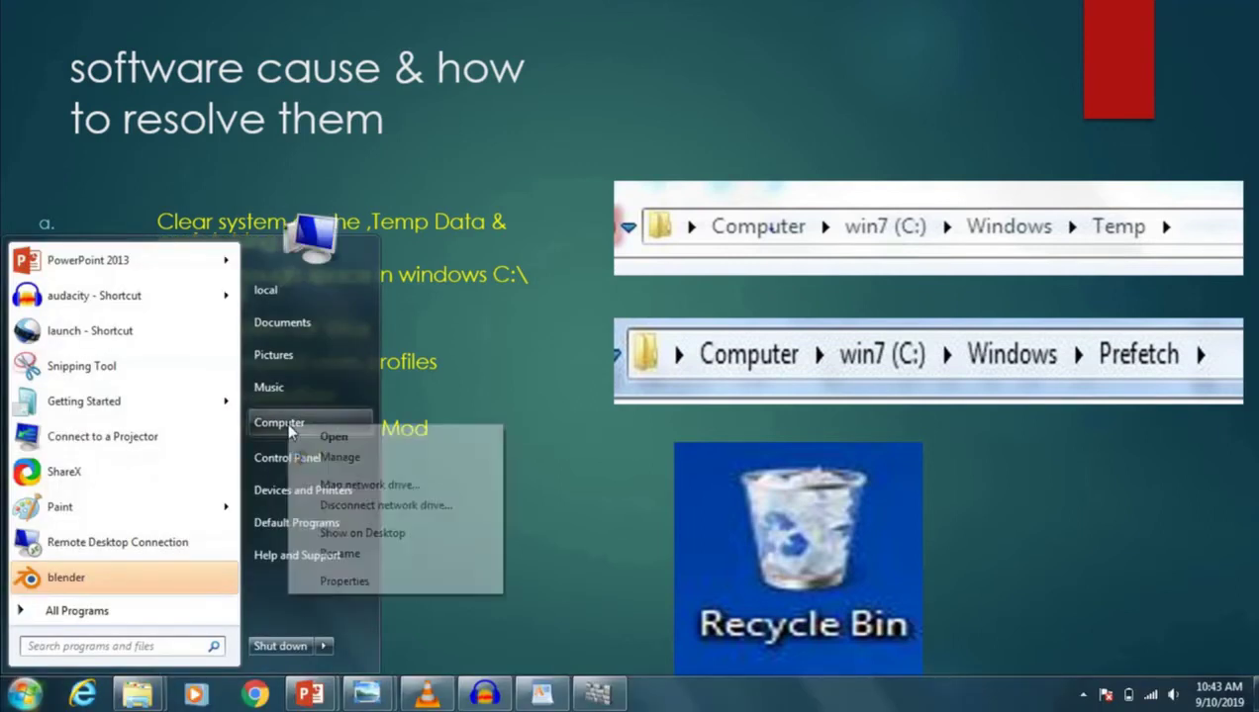
pyautogui.click(360, 583)
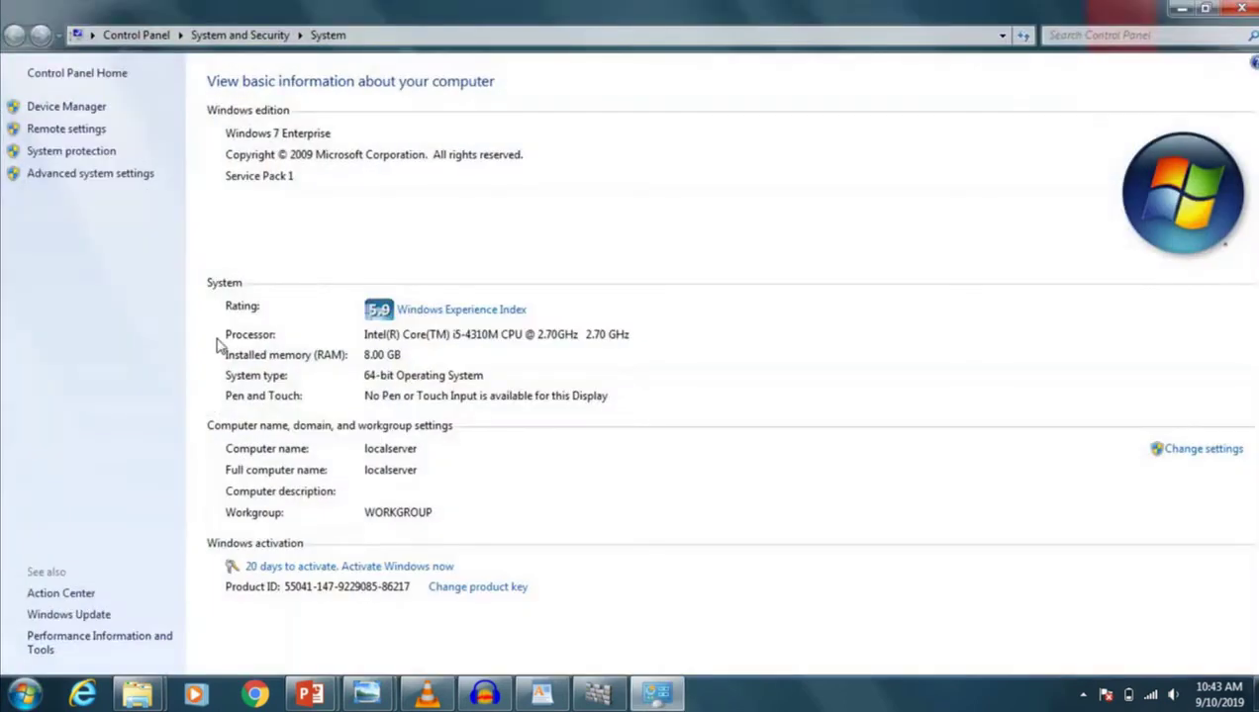
pyautogui.click(85, 175)
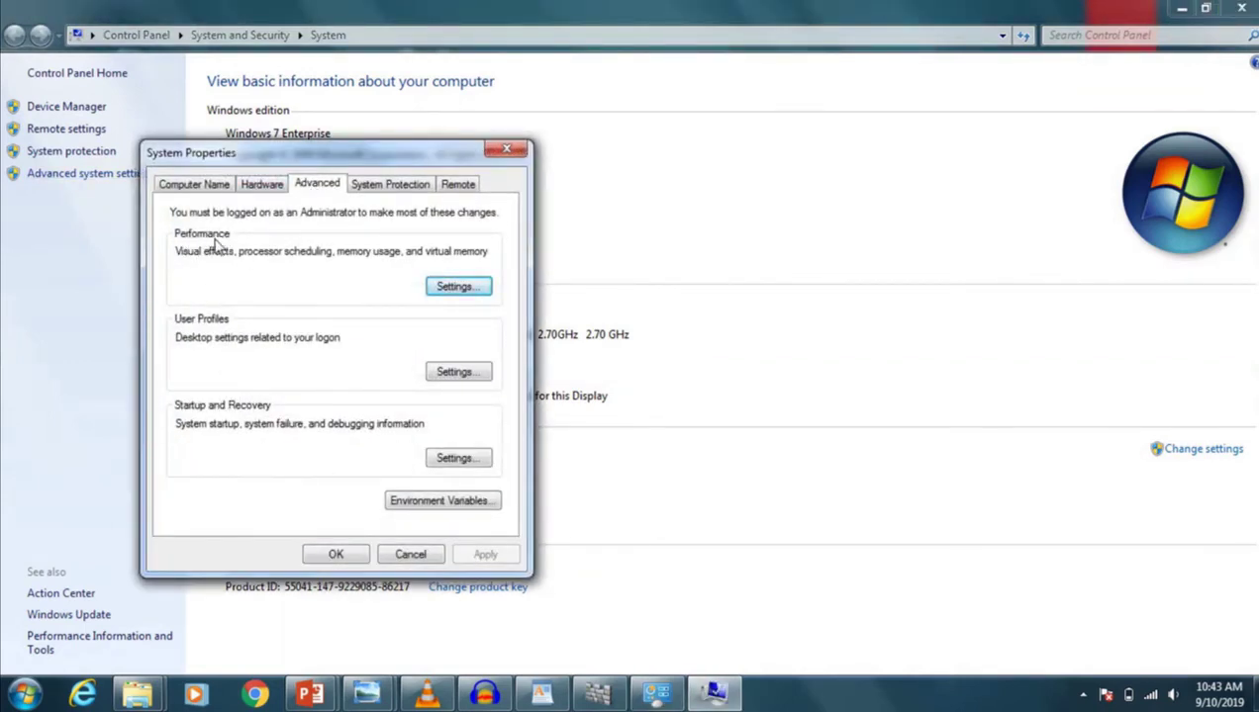
pyautogui.click(458, 287)
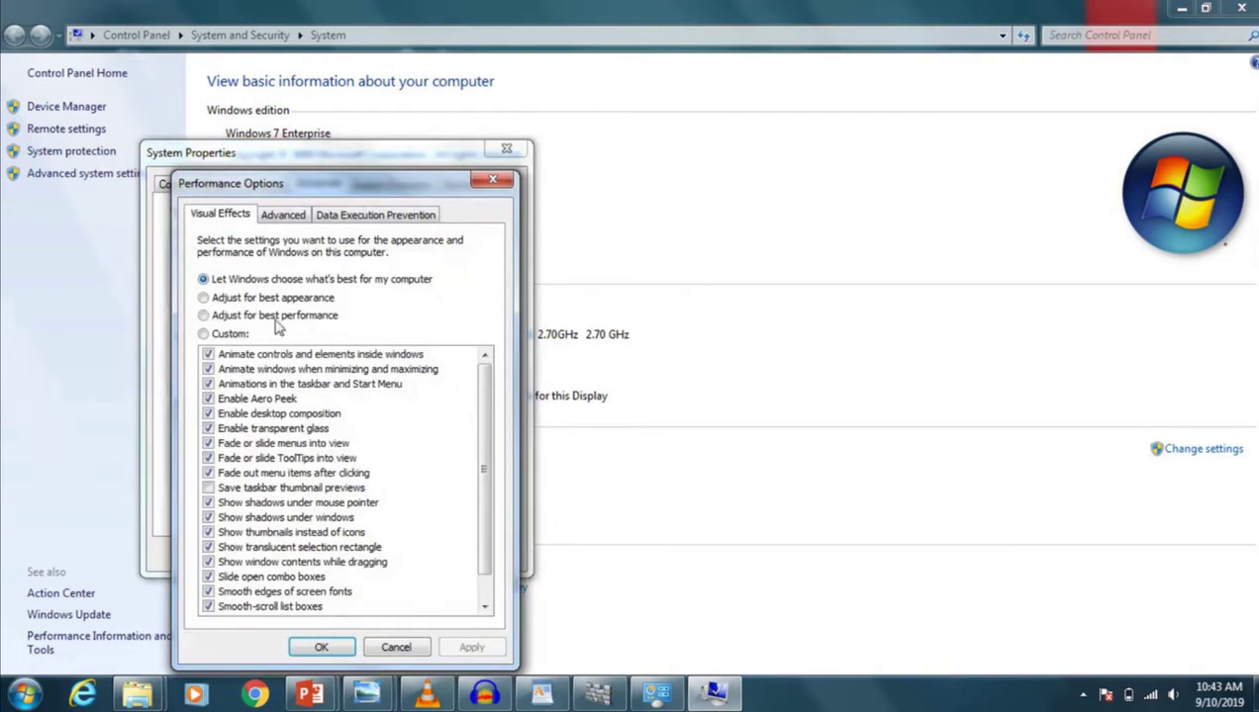
# Set the visual effects to Adjust for best performance and apply the change.
pyautogui.click(221, 316)
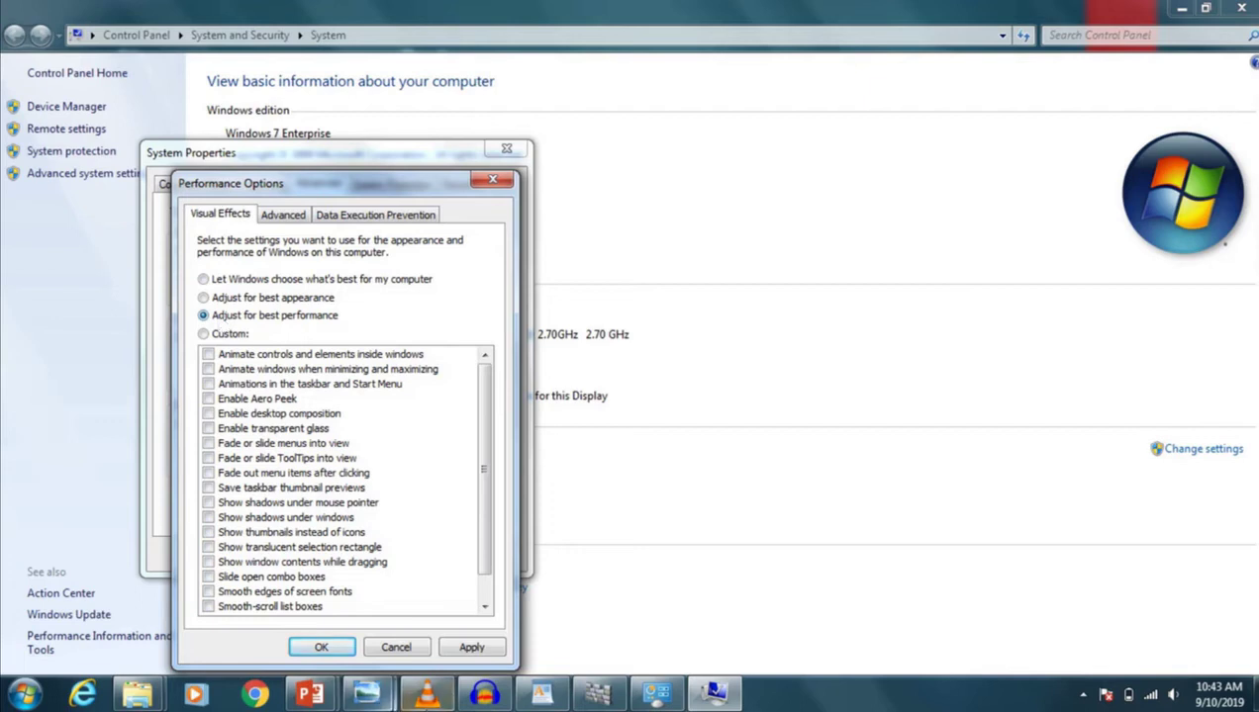
pyautogui.click(471, 648)
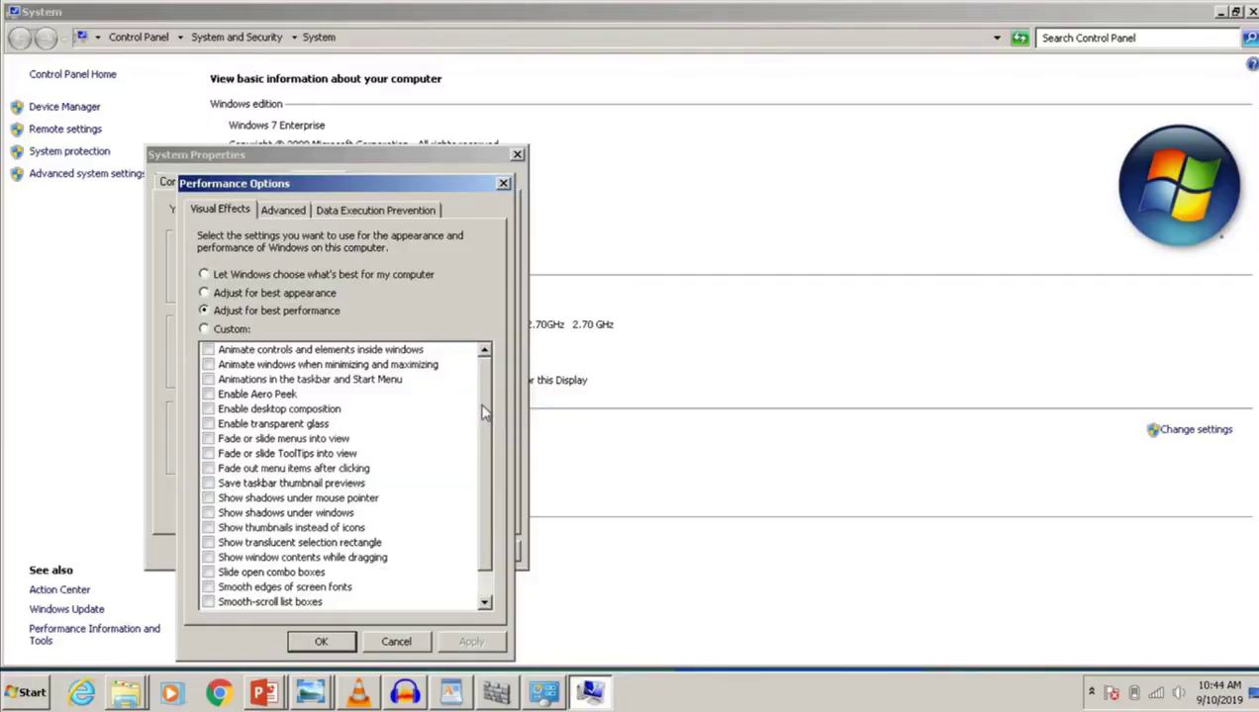
pyautogui.moveTo(483, 414); pyautogui.dragTo(482, 370)
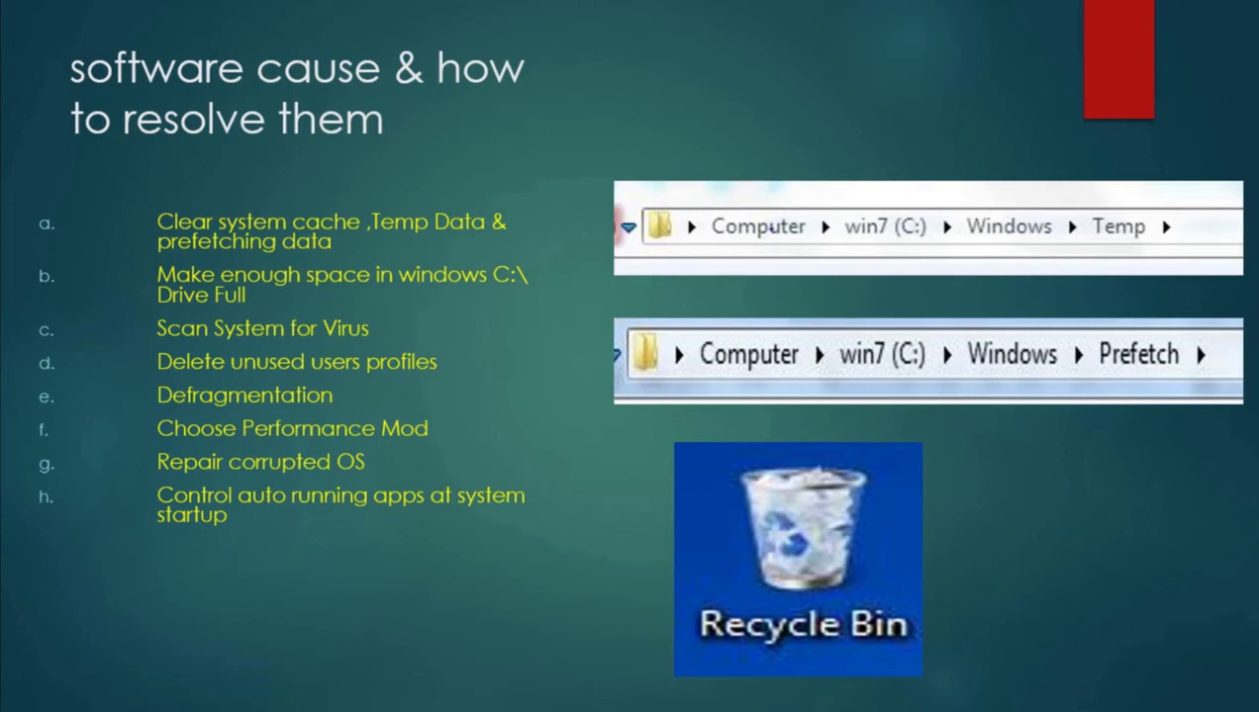
# Open System Configuration by running msconfig and move its window clear of the slide's bullet list.
pyautogui.press('super+r')
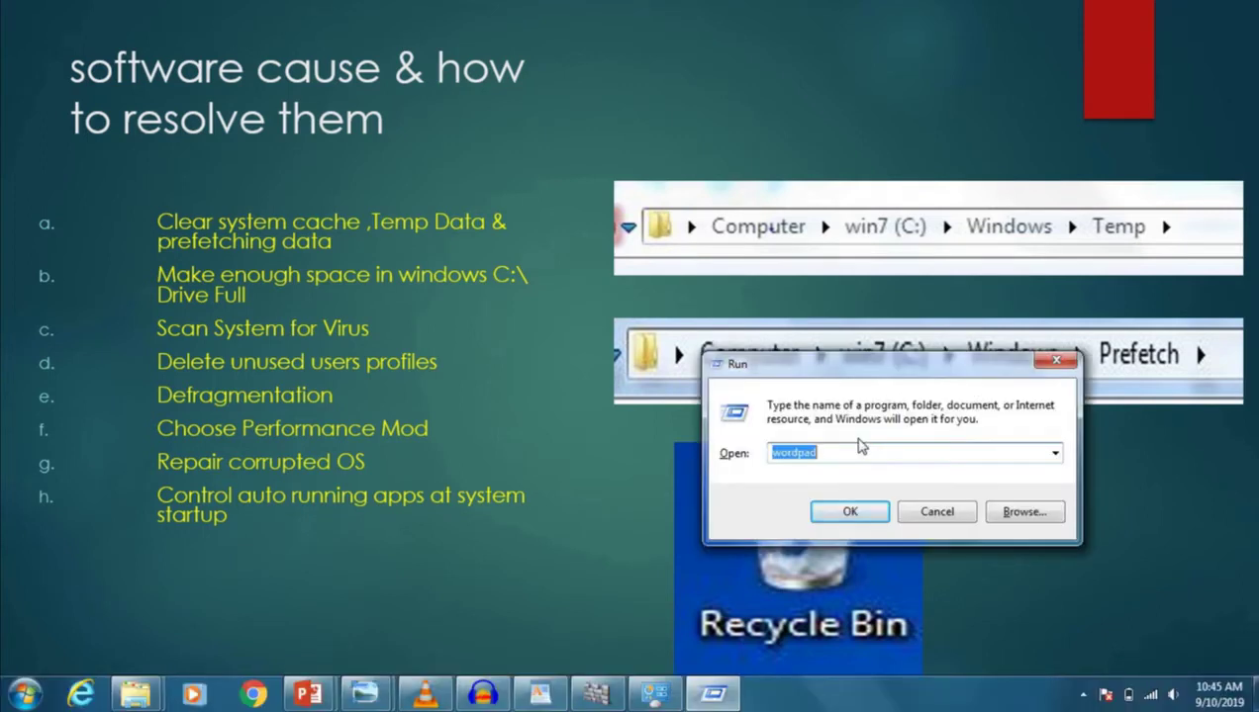
pyautogui.write('msco')
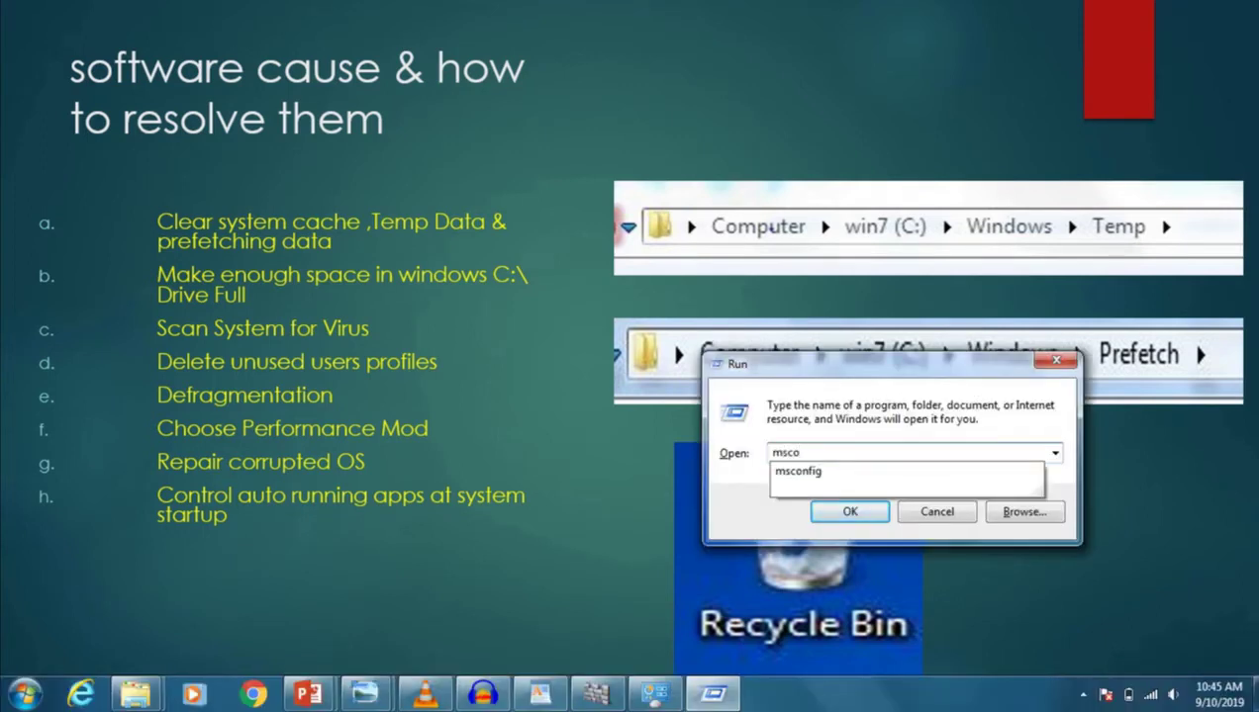
pyautogui.write('nfig')
pyautogui.press('Return')
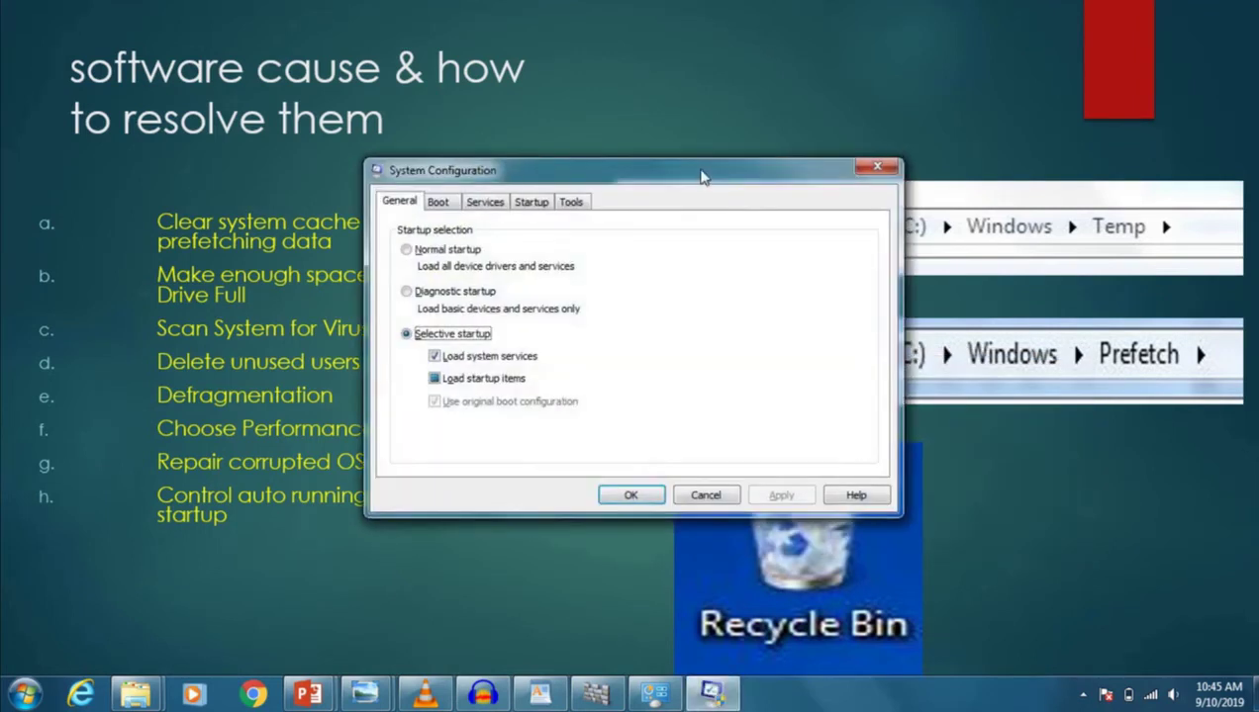
pyautogui.moveTo(635, 169); pyautogui.dragTo(843, 174)
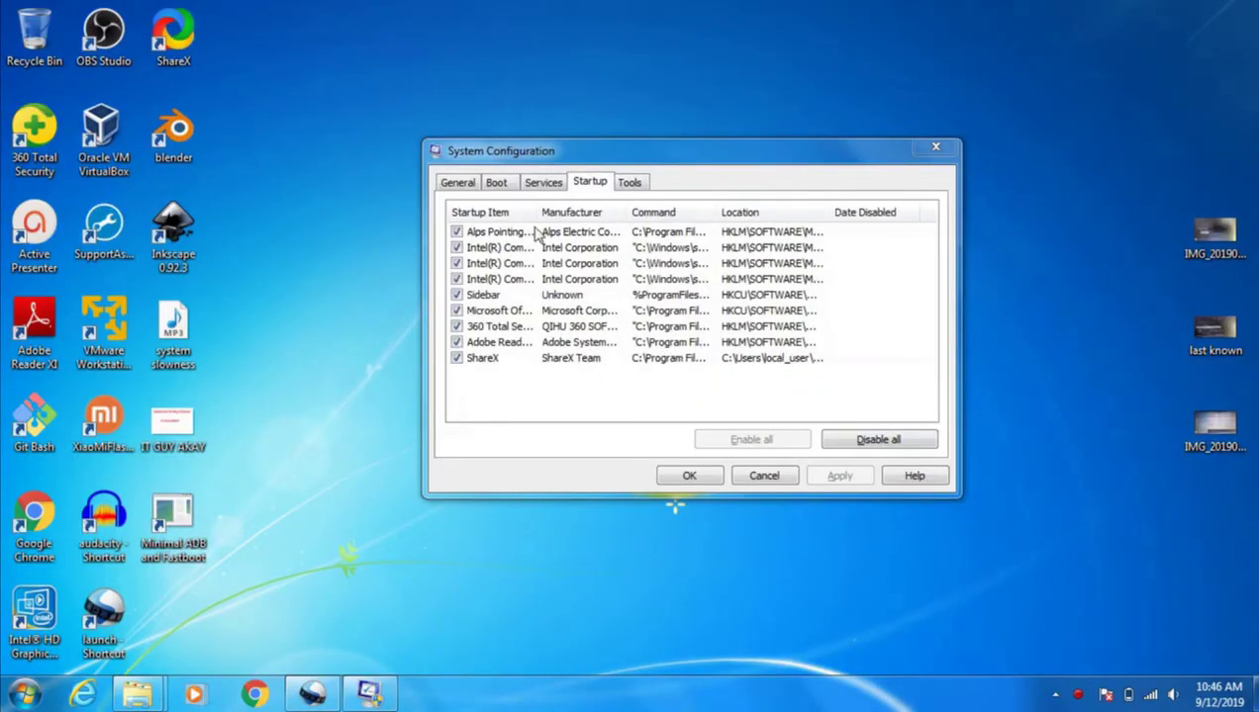
# Disable the Microsoft Office 2013, Adobe Reader and Acrobat Manager, and ShareX startup items, apply the change and exit without restarting.
pyautogui.moveTo(537, 208); pyautogui.dragTo(650, 203)
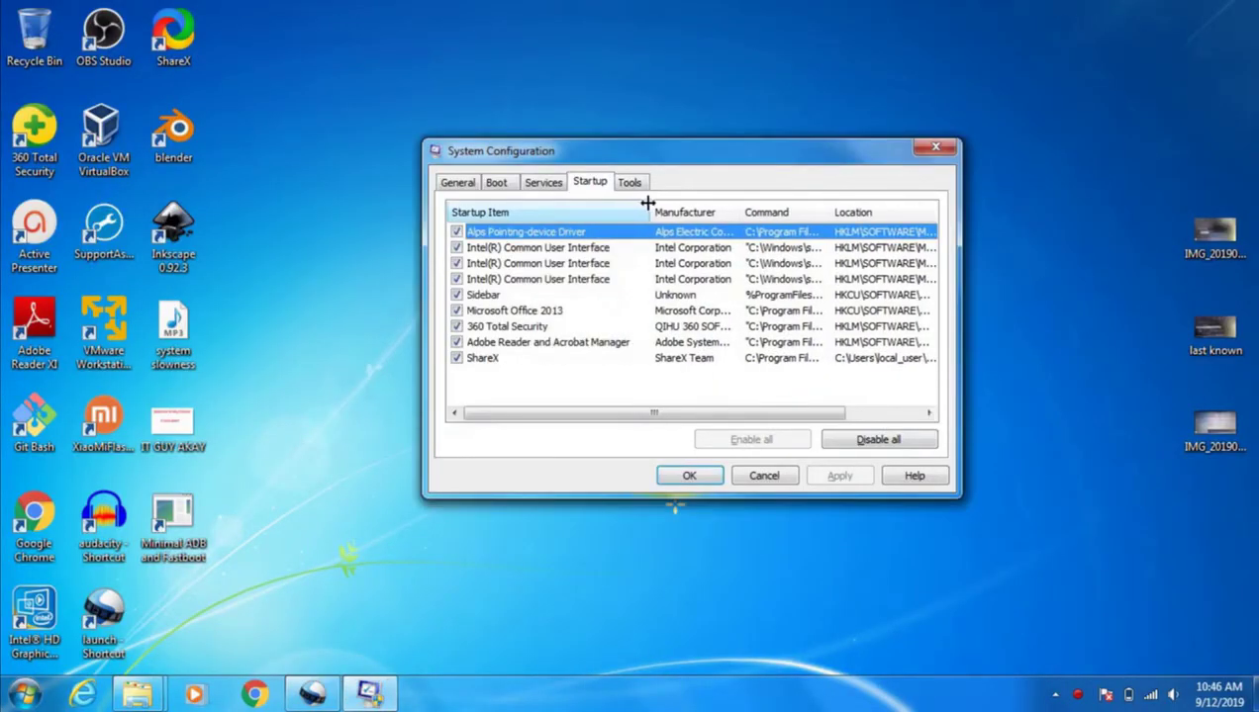
pyautogui.click(457, 359)
pyautogui.click(457, 342)
pyautogui.click(456, 327)
pyautogui.click(456, 310)
pyautogui.click(837, 477)
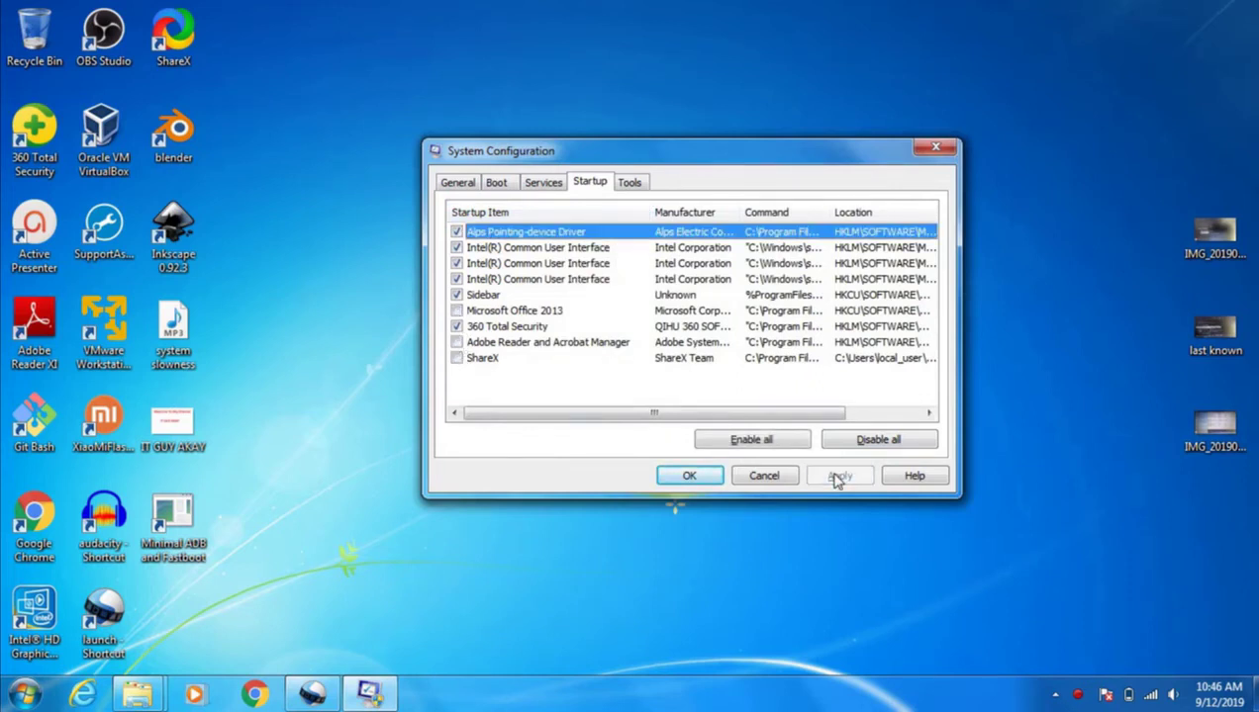
pyautogui.click(683, 477)
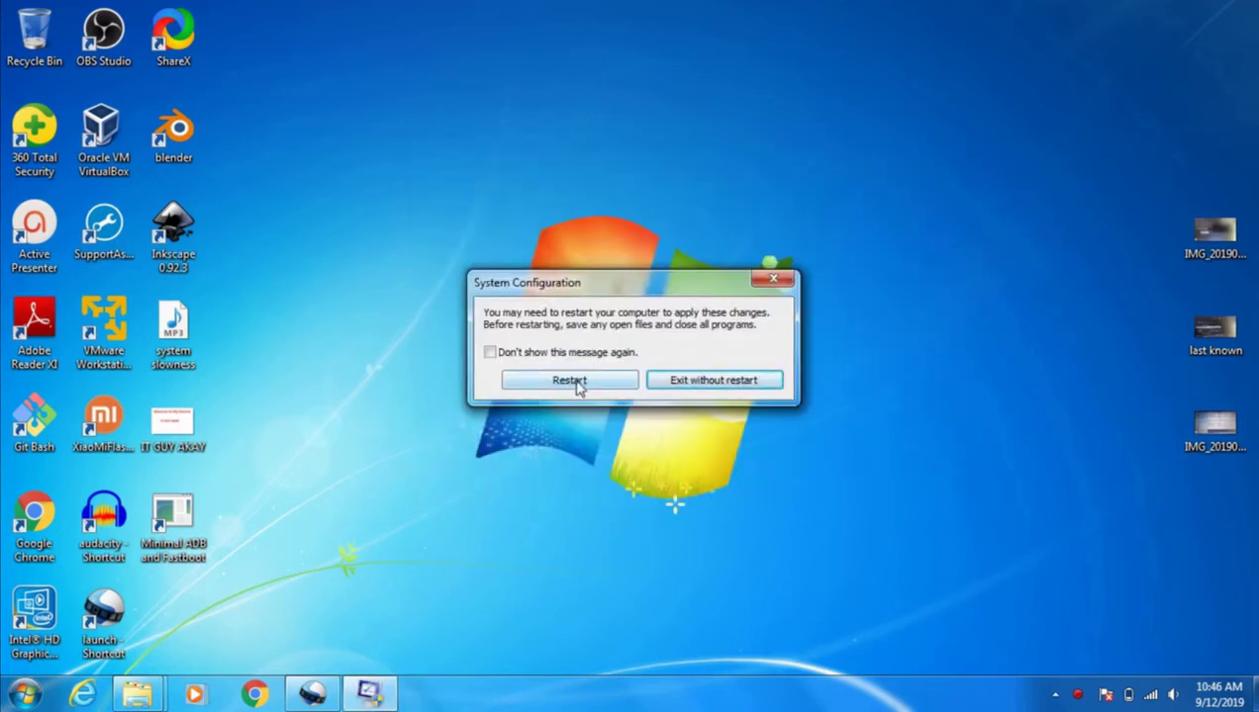
pyautogui.click(700, 385)
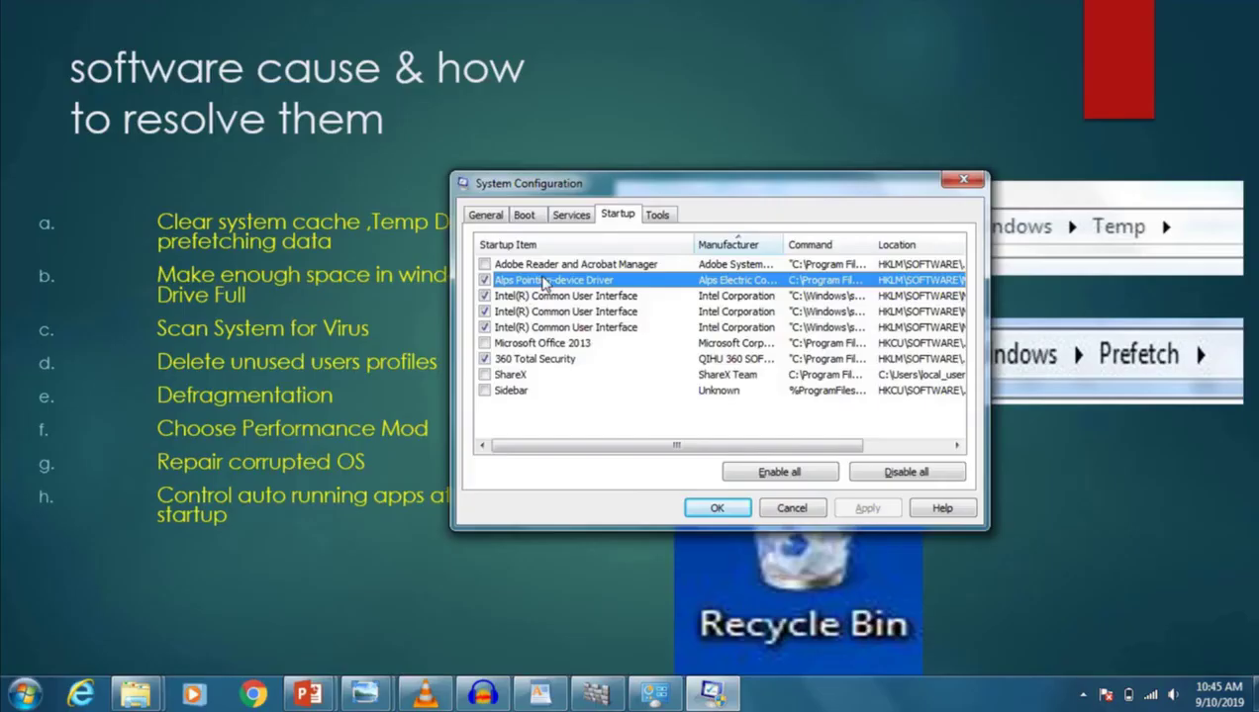
# Show the System Configuration services with all Microsoft services hidden and widen the Service column to read the full names.
pyautogui.click(562, 222)
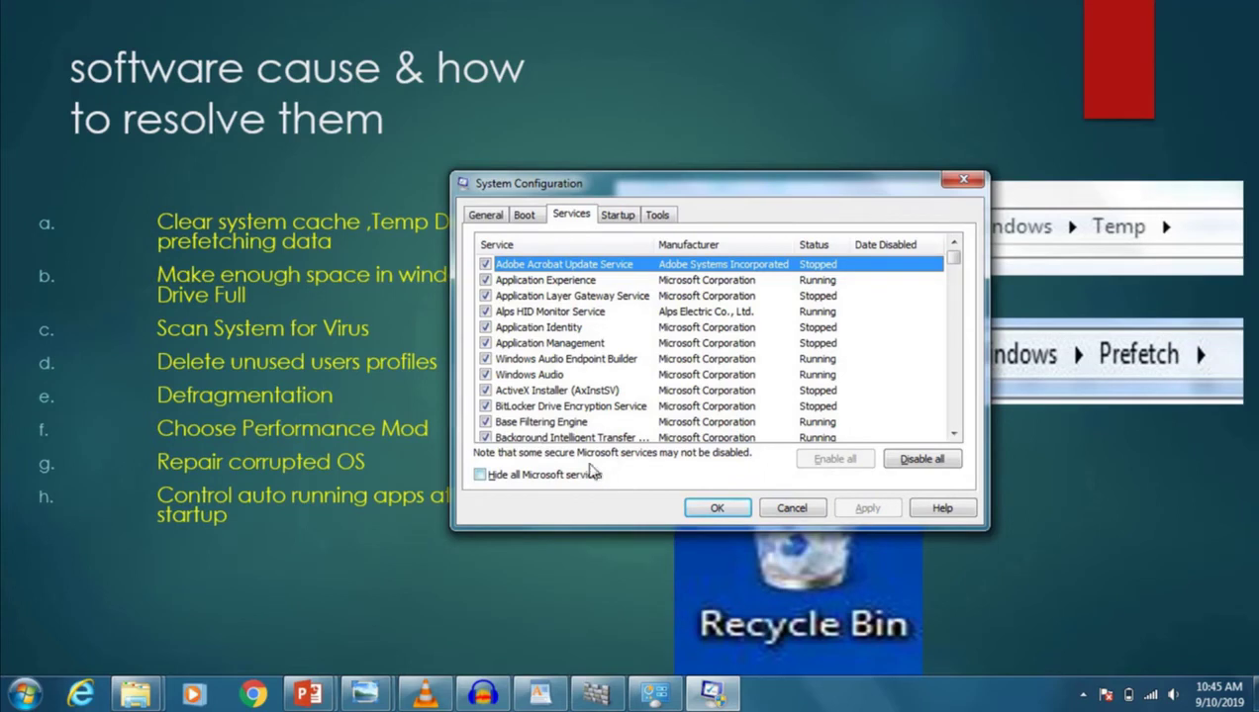
pyautogui.click(518, 476)
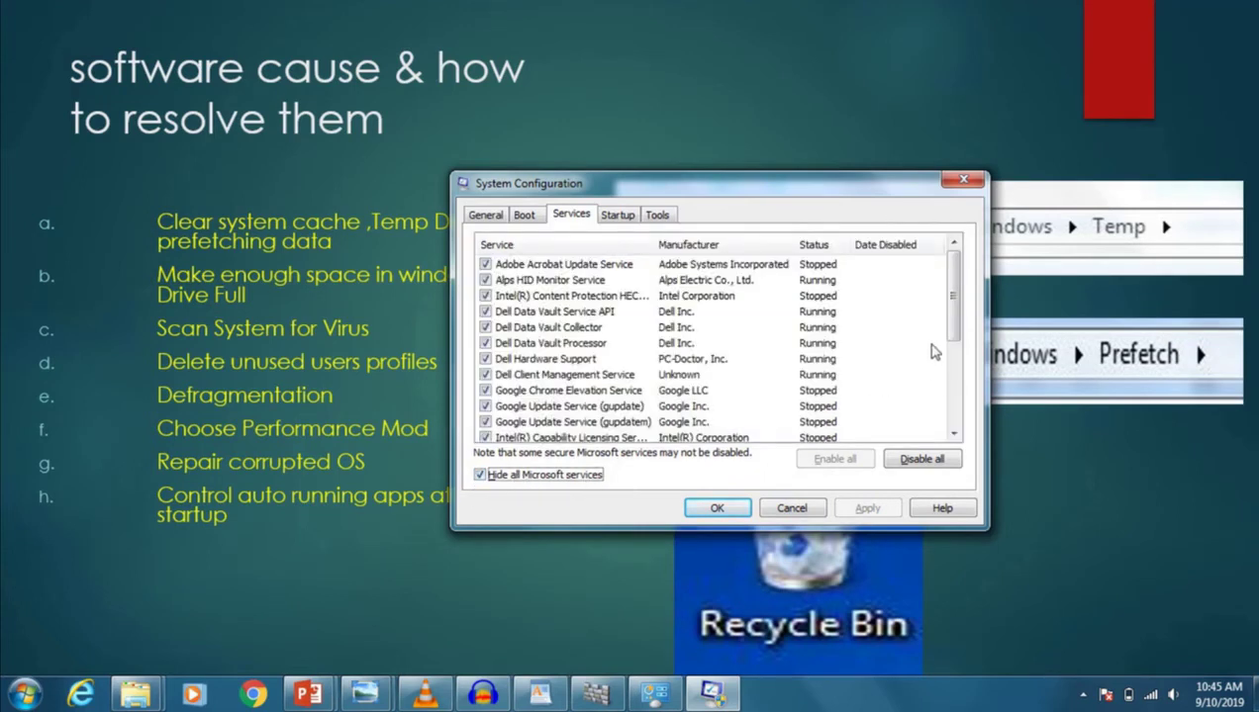
pyautogui.moveTo(956, 280)
pyautogui.mouseDown()
pyautogui.moveTo(955, 376)
pyautogui.moveTo(942, 282)
pyautogui.mouseUp()
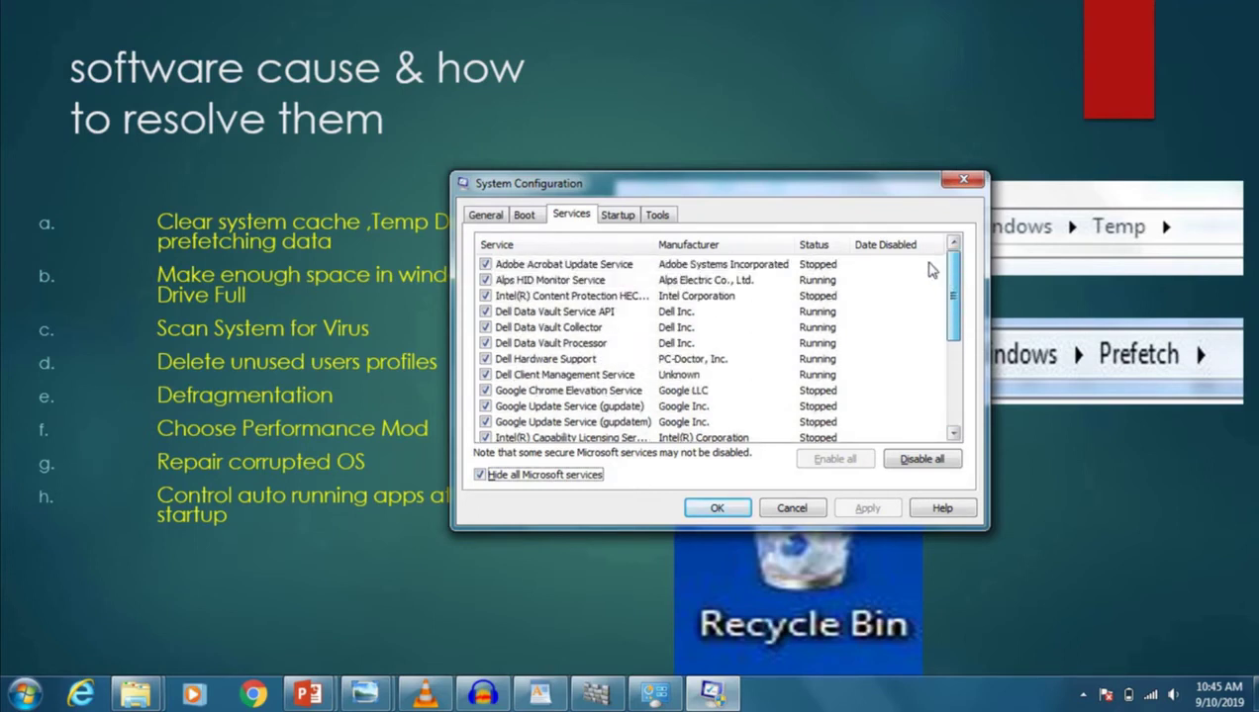
pyautogui.click(513, 299)
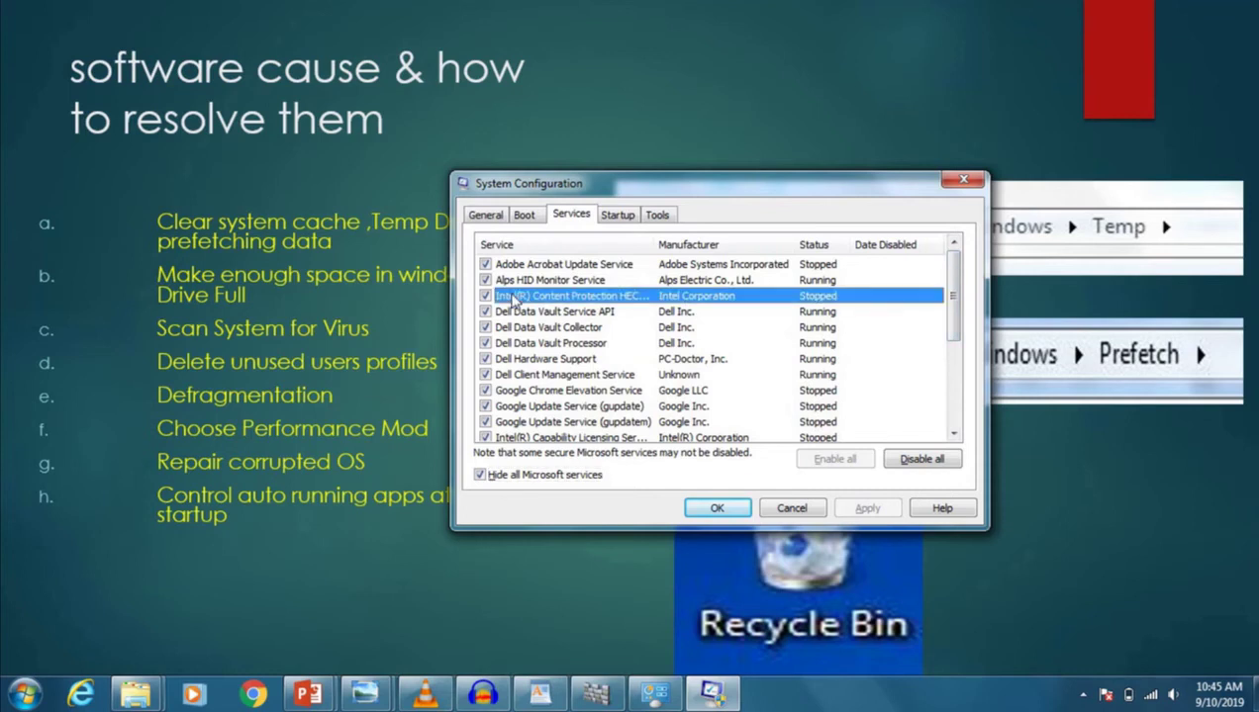
pyautogui.click(543, 406)
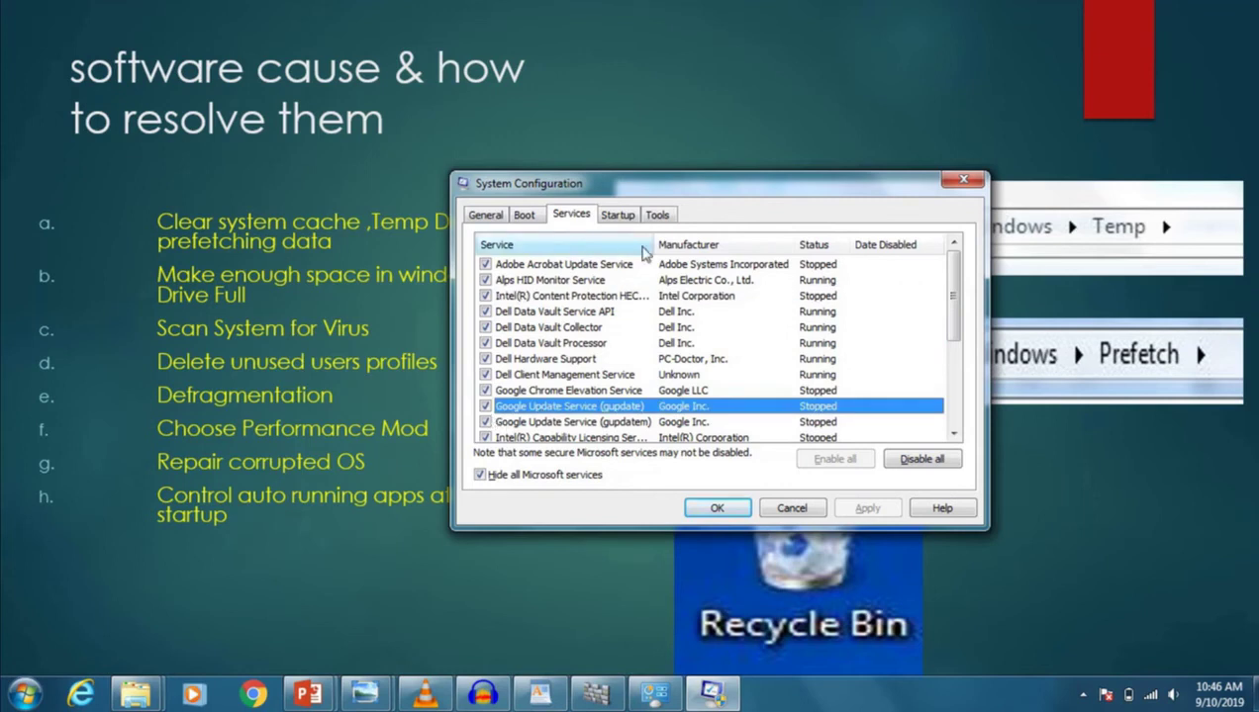
pyautogui.moveTo(653, 244); pyautogui.dragTo(732, 244)
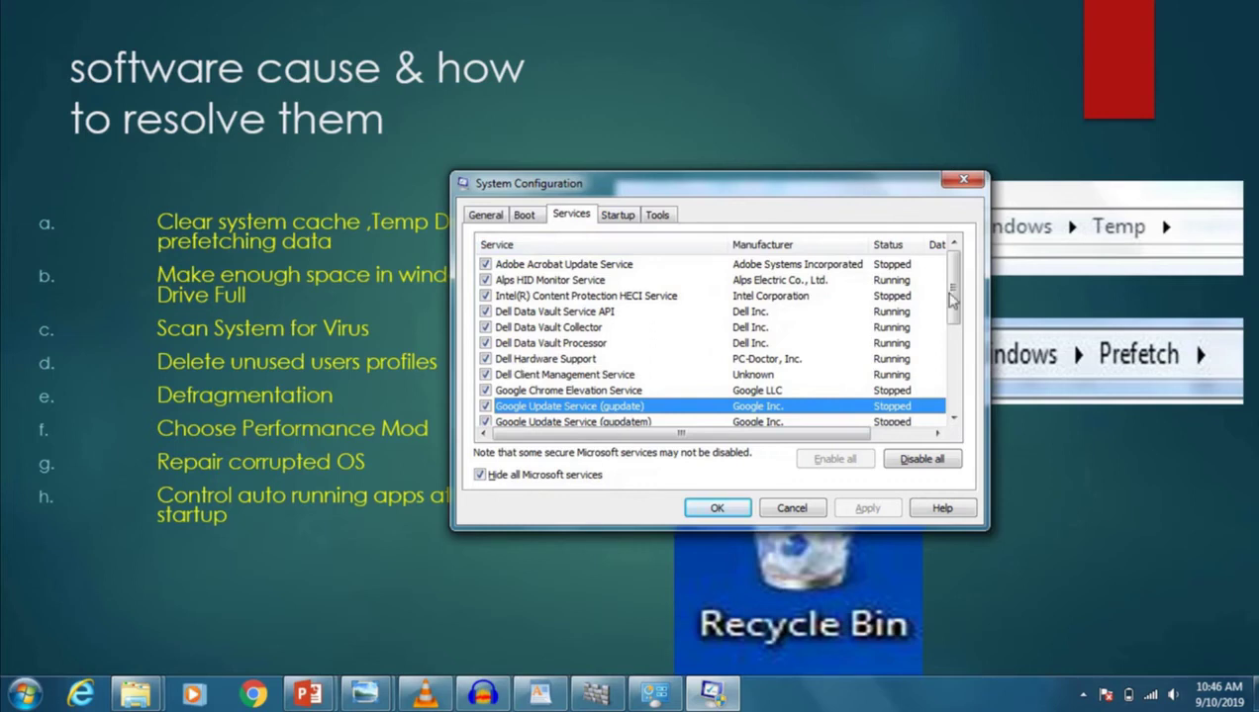
pyautogui.moveTo(954, 292); pyautogui.dragTo(955, 278)
# Disable the Adobe Acrobat Update Service, apply the change and exit System Configuration without restarting.
pyautogui.click(486, 264)
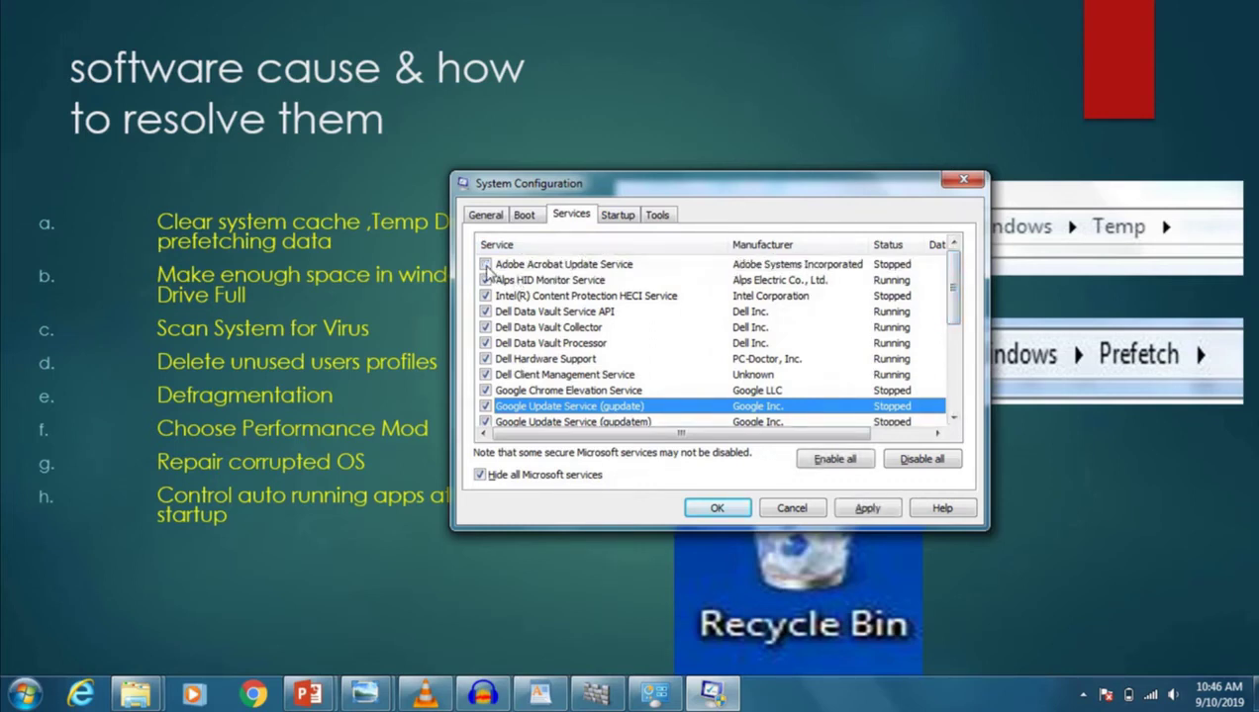
pyautogui.click(867, 510)
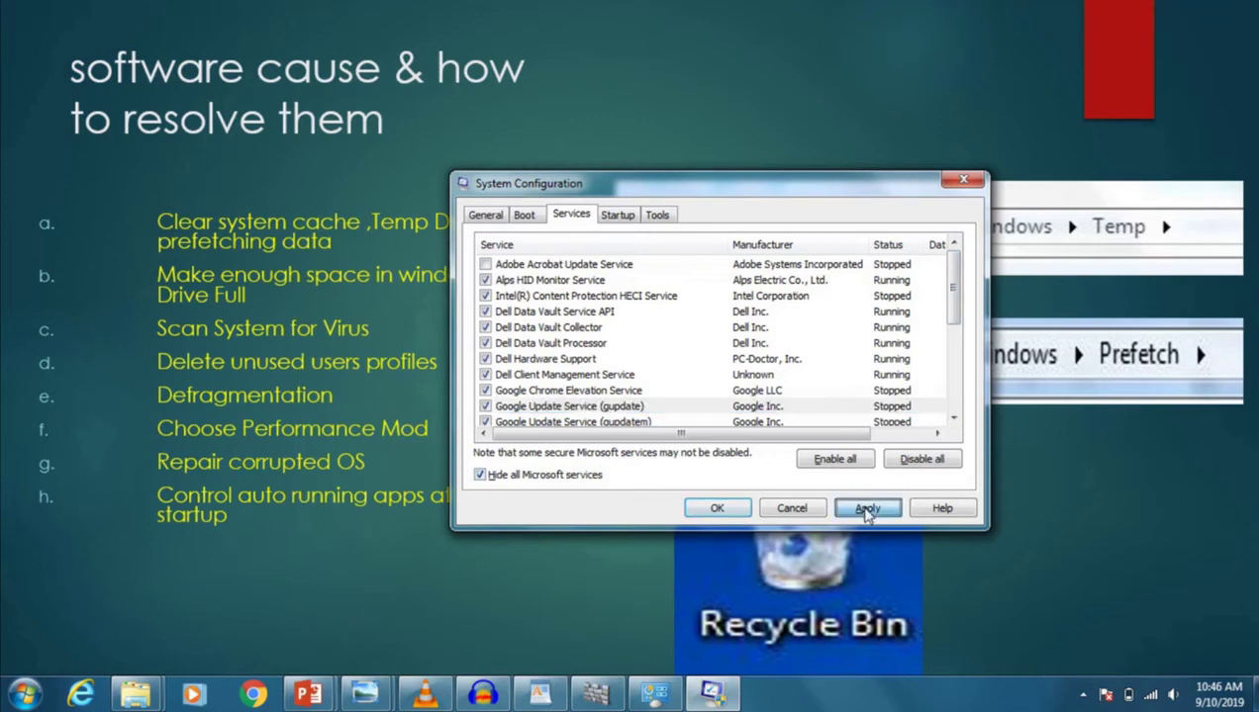
pyautogui.click(962, 180)
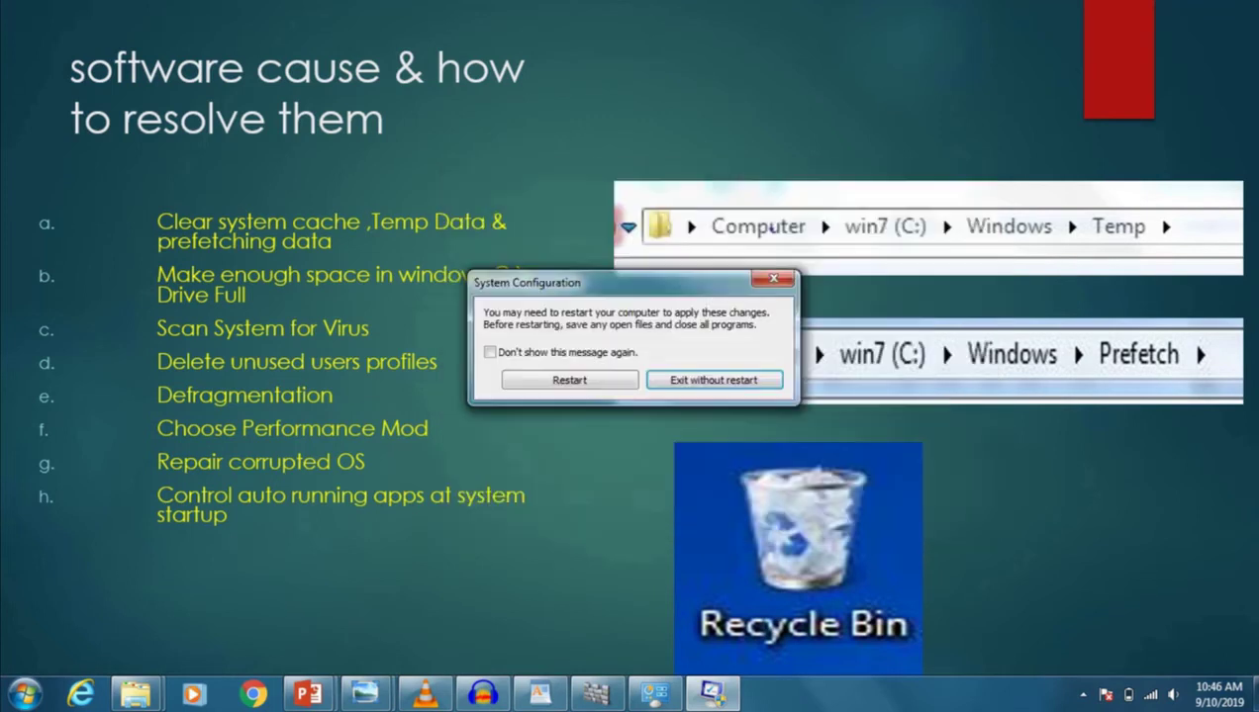
pyautogui.click(714, 381)
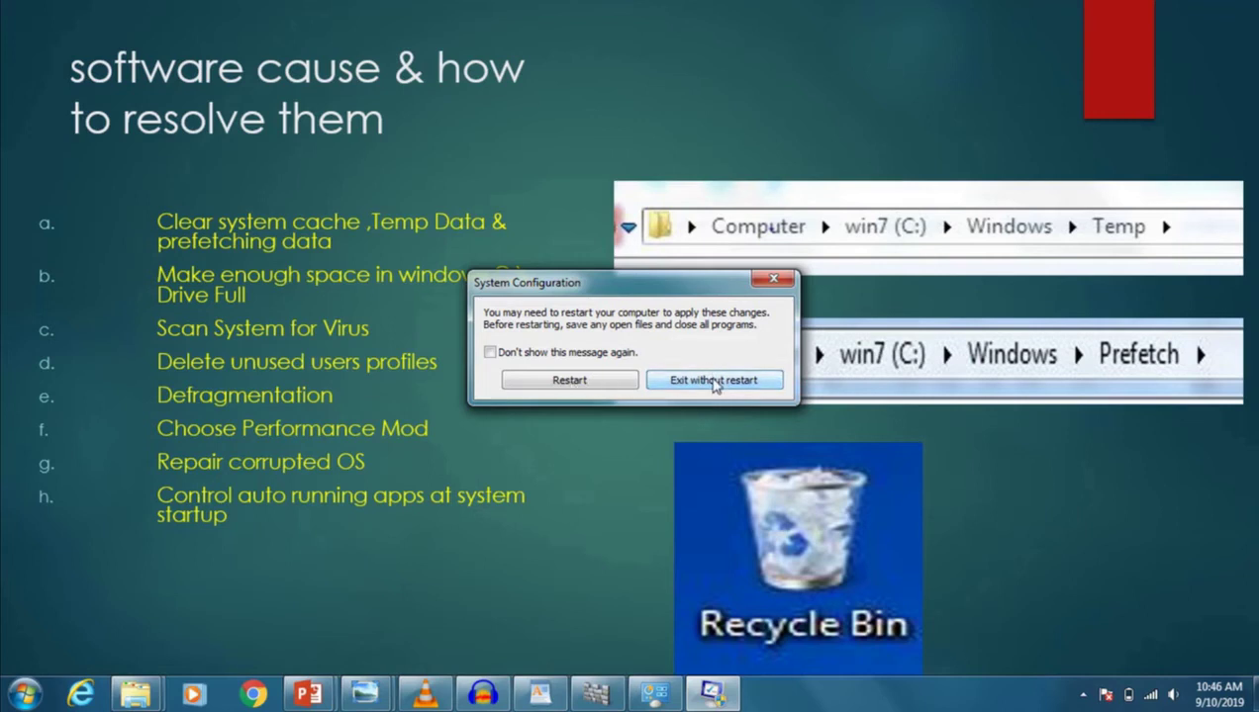
pyautogui.click(714, 381)
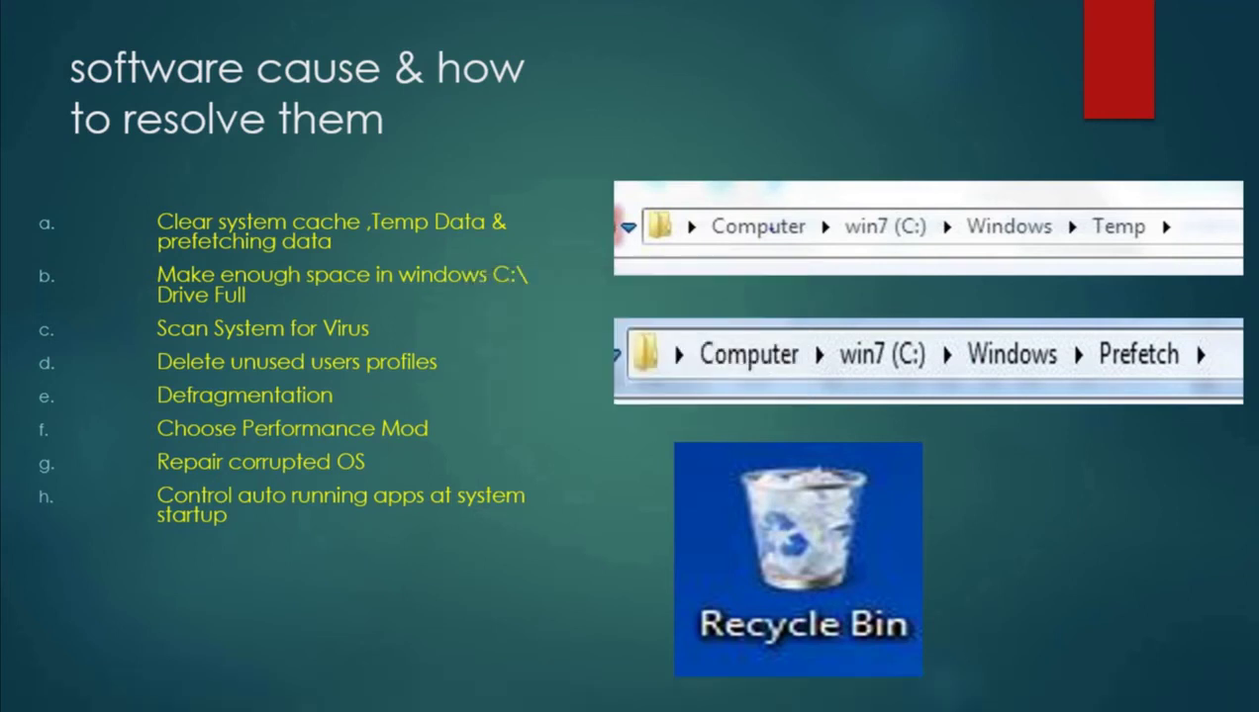
# Reveal the slide's point on uninstalling unnecessary programs and open Programs and Features by running appwiz.cpl.
pyautogui.click(437, 403)
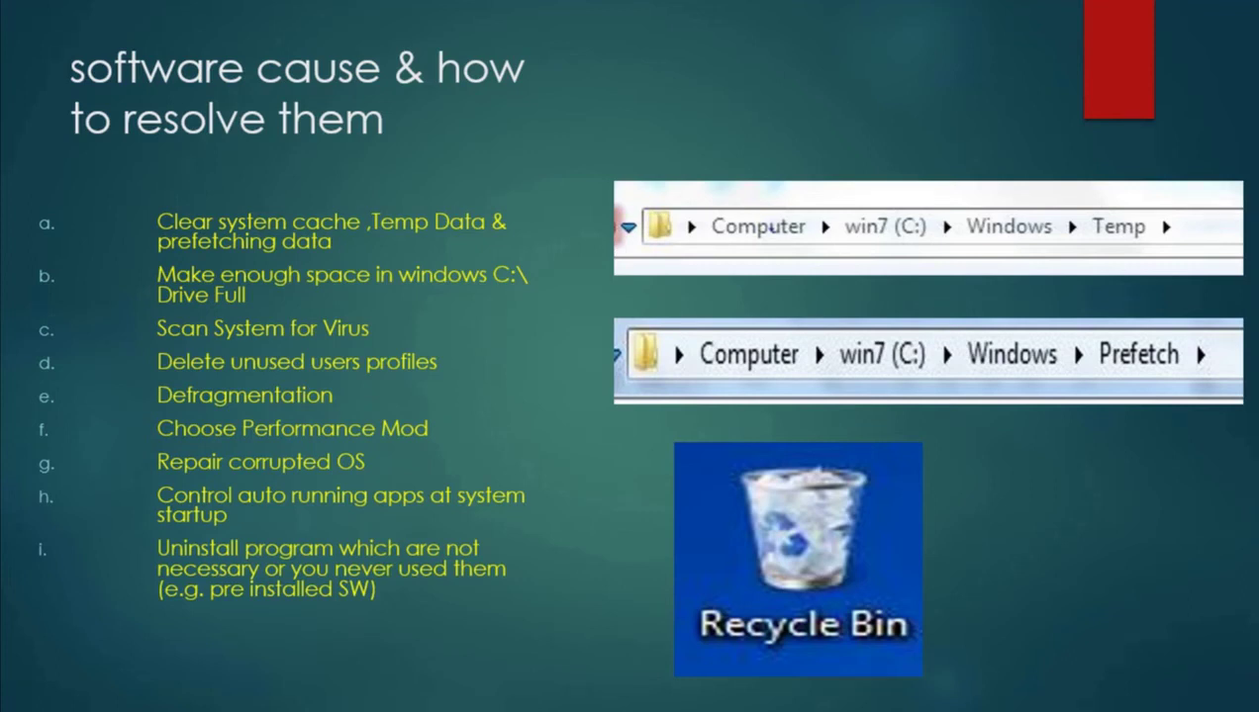
pyautogui.press('super+r')
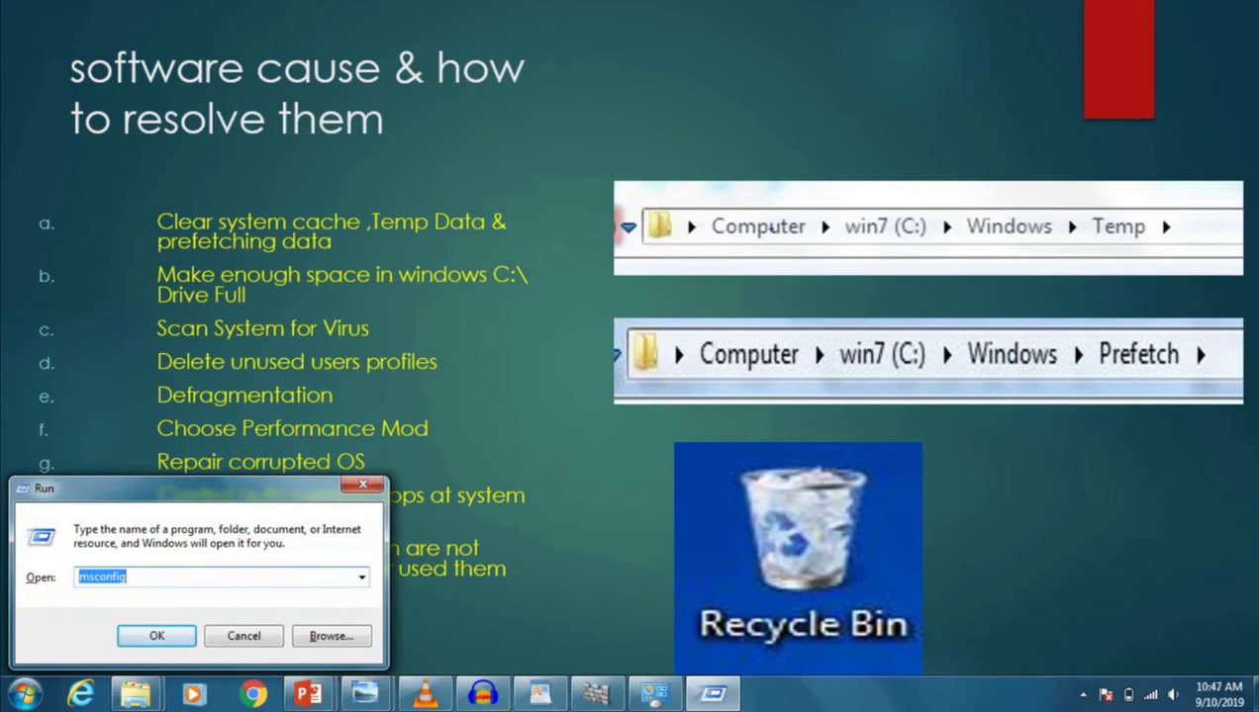
pyautogui.write('app')
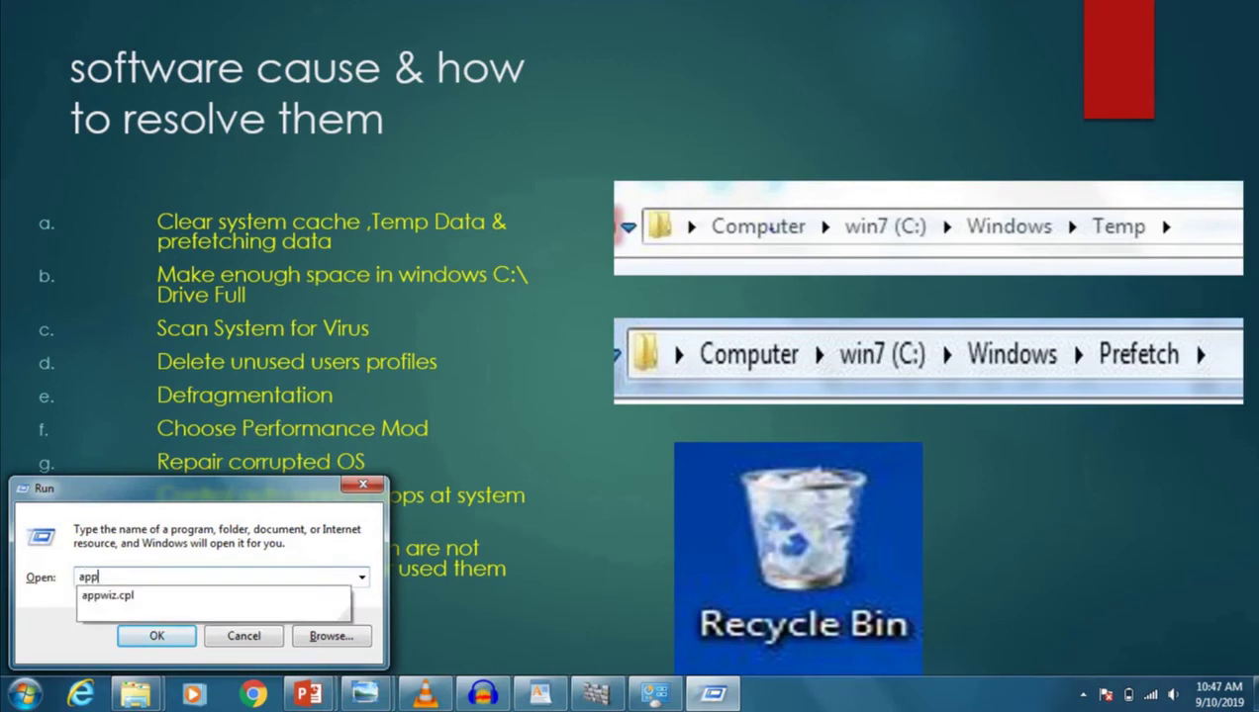
pyautogui.press('Down')
pyautogui.press('Return')
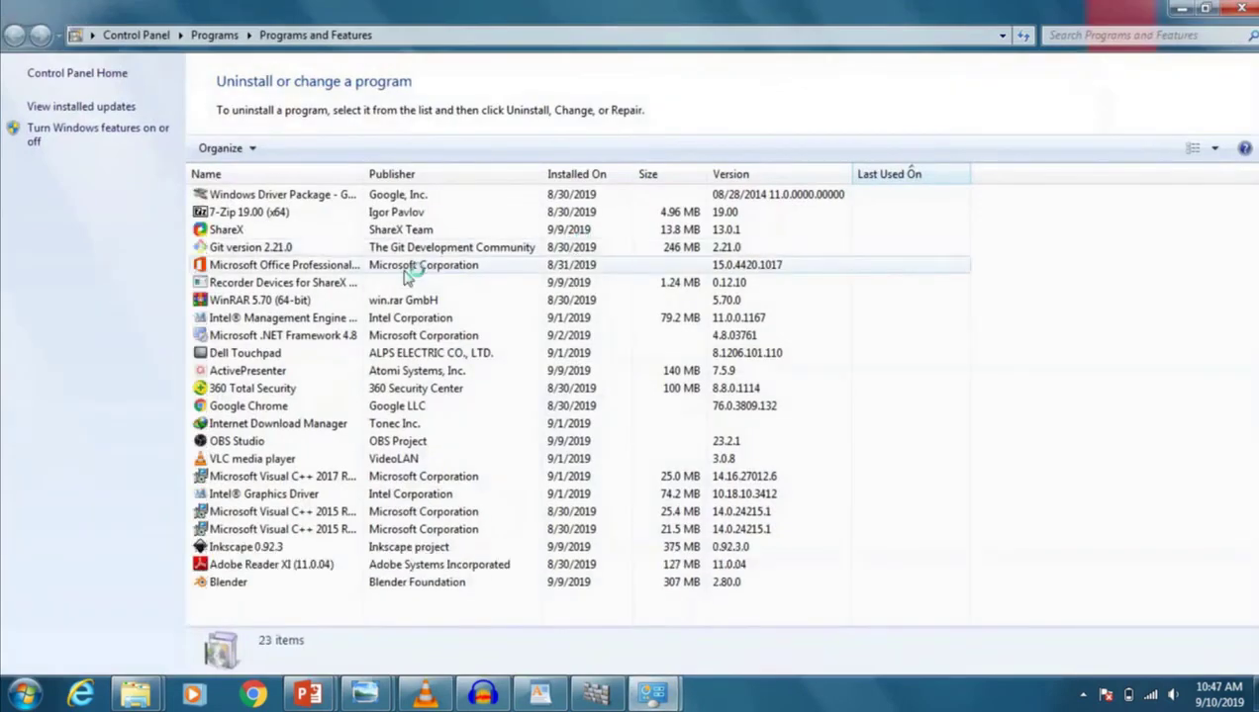
# Look through the list of installed programs for unneeded or never-used software.
pyautogui.click(238, 285)
pyautogui.press('Down')
pyautogui.press('Down')
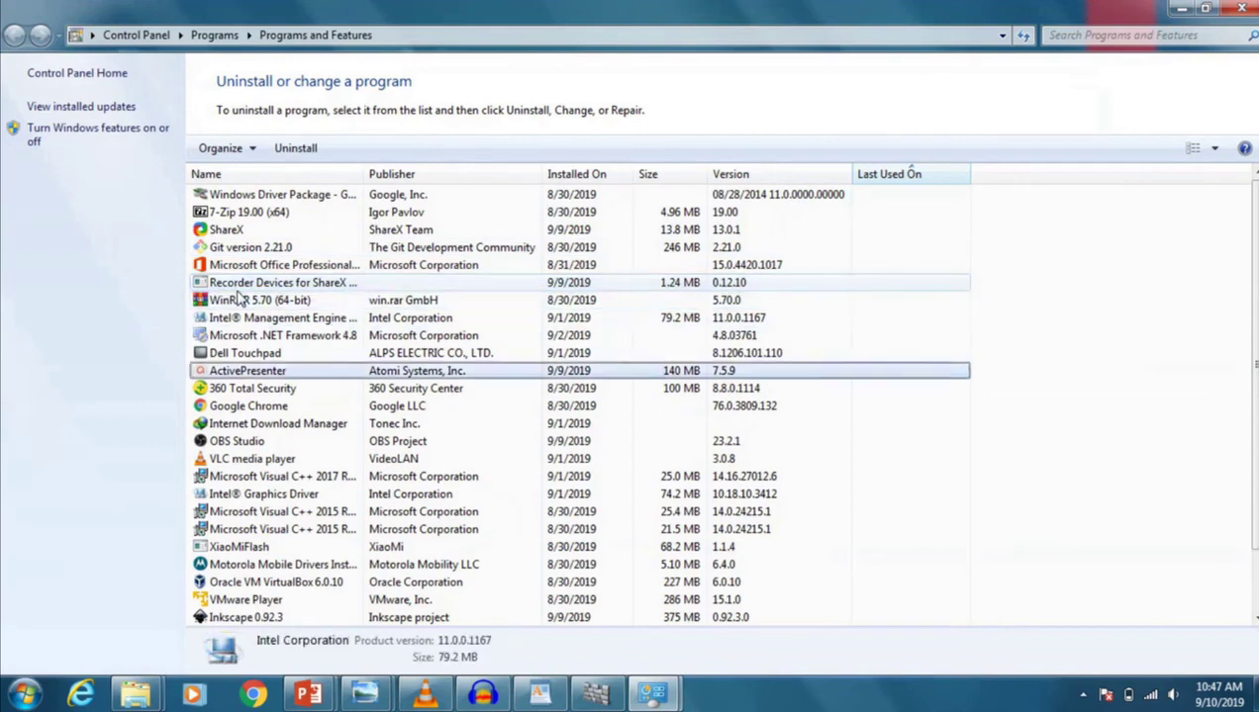
pyautogui.scroll(-1, 239, 300)
pyautogui.press('Down')
pyautogui.press('Up')
pyautogui.press('Up')
pyautogui.press('Up')
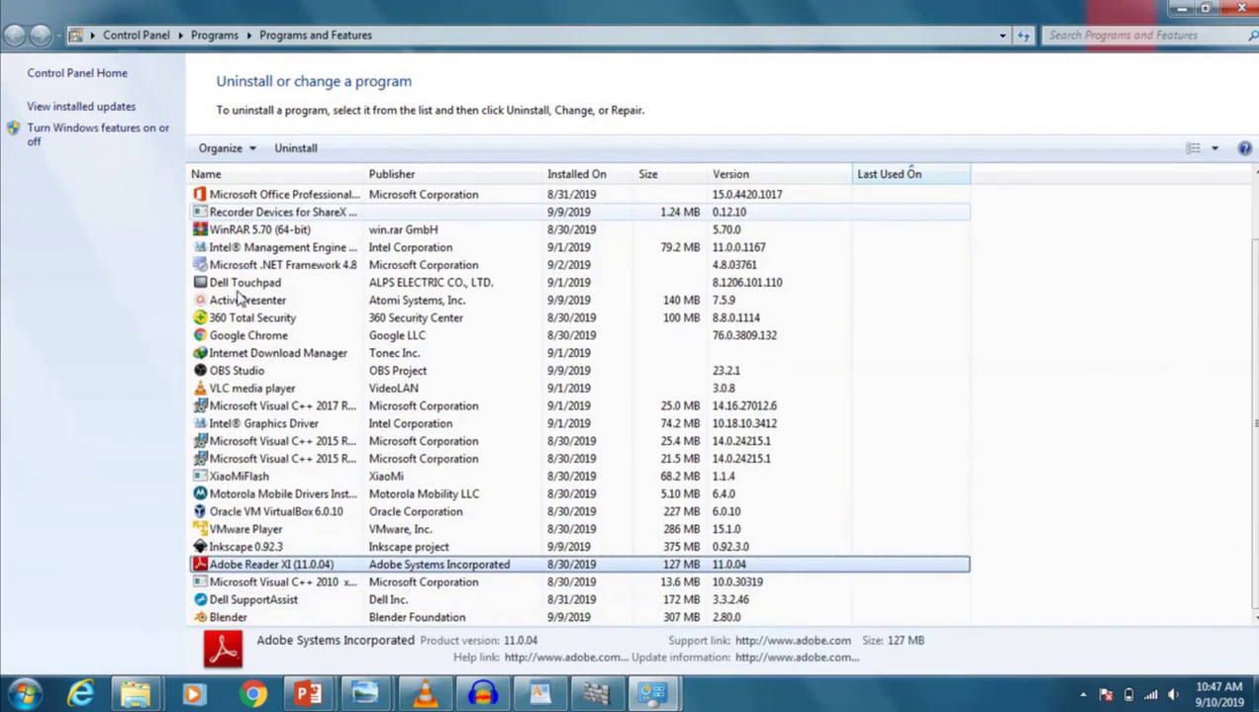
pyautogui.press('Down')
pyautogui.press('Down')
pyautogui.press('Down')
pyautogui.press('Up')
pyautogui.press('Up')
pyautogui.press('Up')
pyautogui.press('Up')
pyautogui.press('Up')
pyautogui.press('Up')
pyautogui.press('Up')
pyautogui.press('Up')
pyautogui.press('Up')
pyautogui.press('Up')
pyautogui.press('Up')
pyautogui.press('Up')
pyautogui.press('Up')
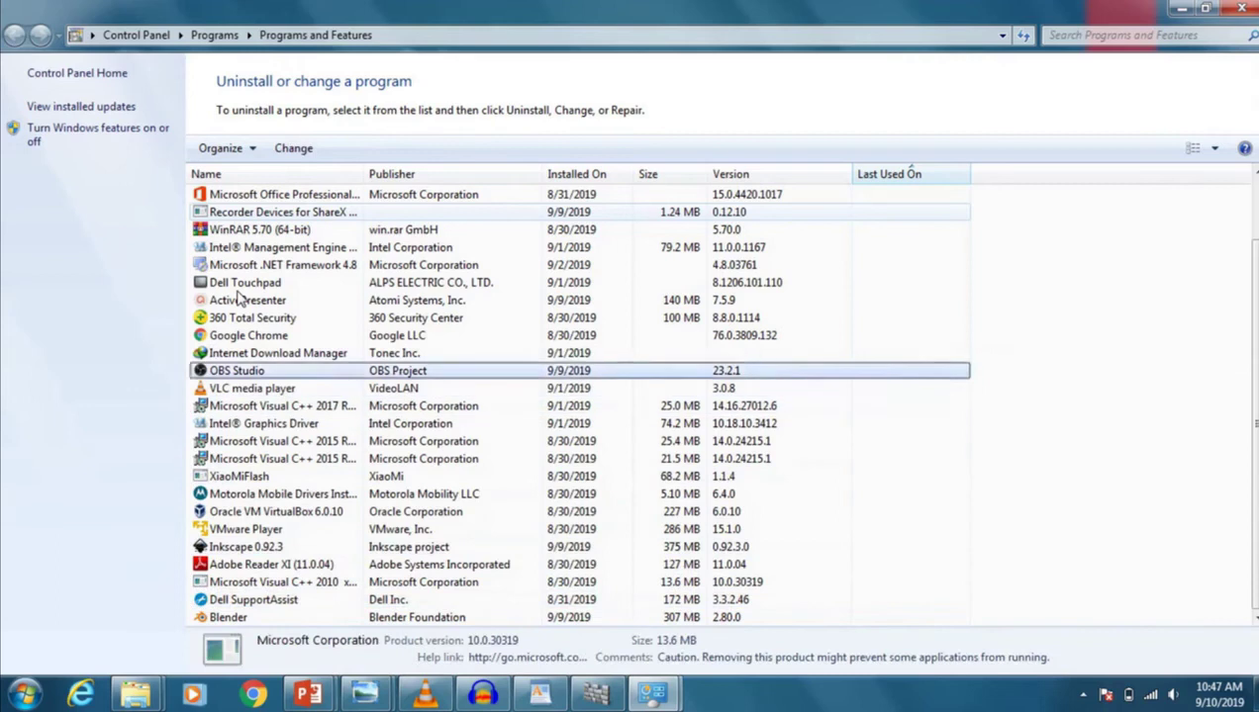
pyautogui.press('Up')
pyautogui.press('Up')
pyautogui.press('Up')
pyautogui.press('Up')
pyautogui.press('Up')
pyautogui.press('Up')
pyautogui.press('Up')
pyautogui.press('Up')
pyautogui.press('Up')
pyautogui.press('Up')
pyautogui.press('Up')
pyautogui.press('Up')
pyautogui.press('Up')
pyautogui.press('Up')
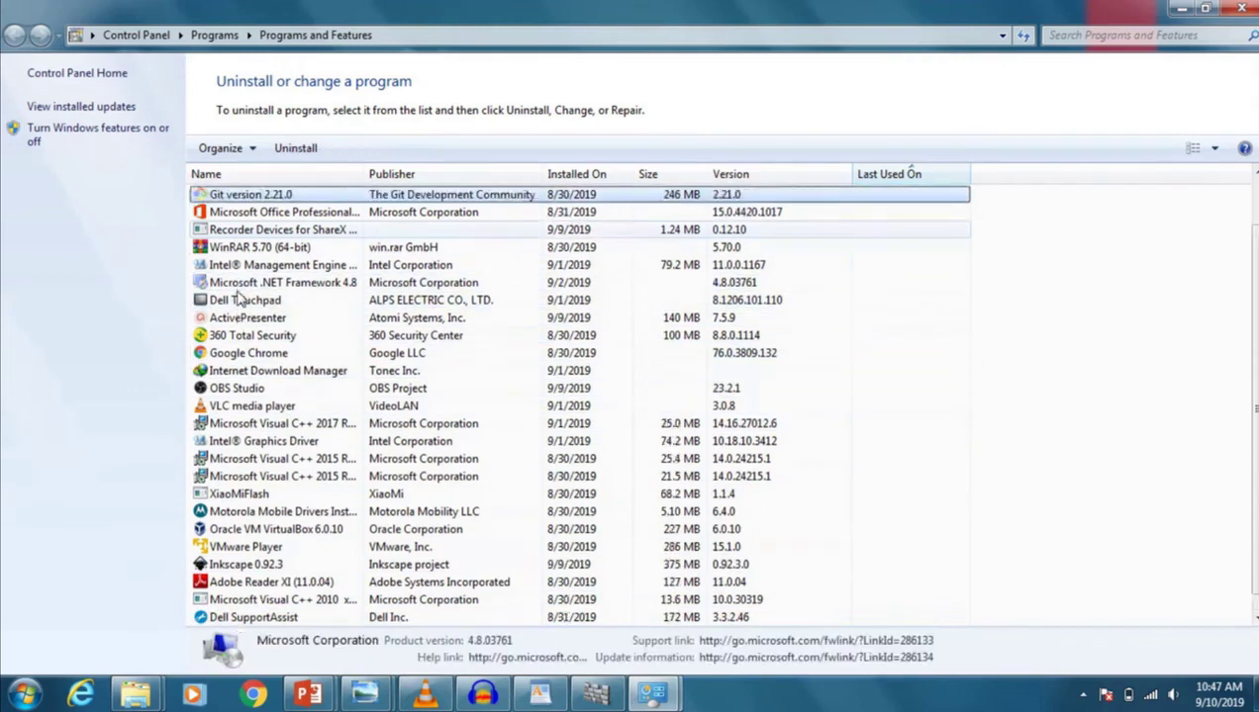
# Bring up the Uninstall/Change option for Dell Touchpad, dismiss it without uninstalling and return to the slide.
pyautogui.click(238, 285)
pyautogui.click(235, 354)
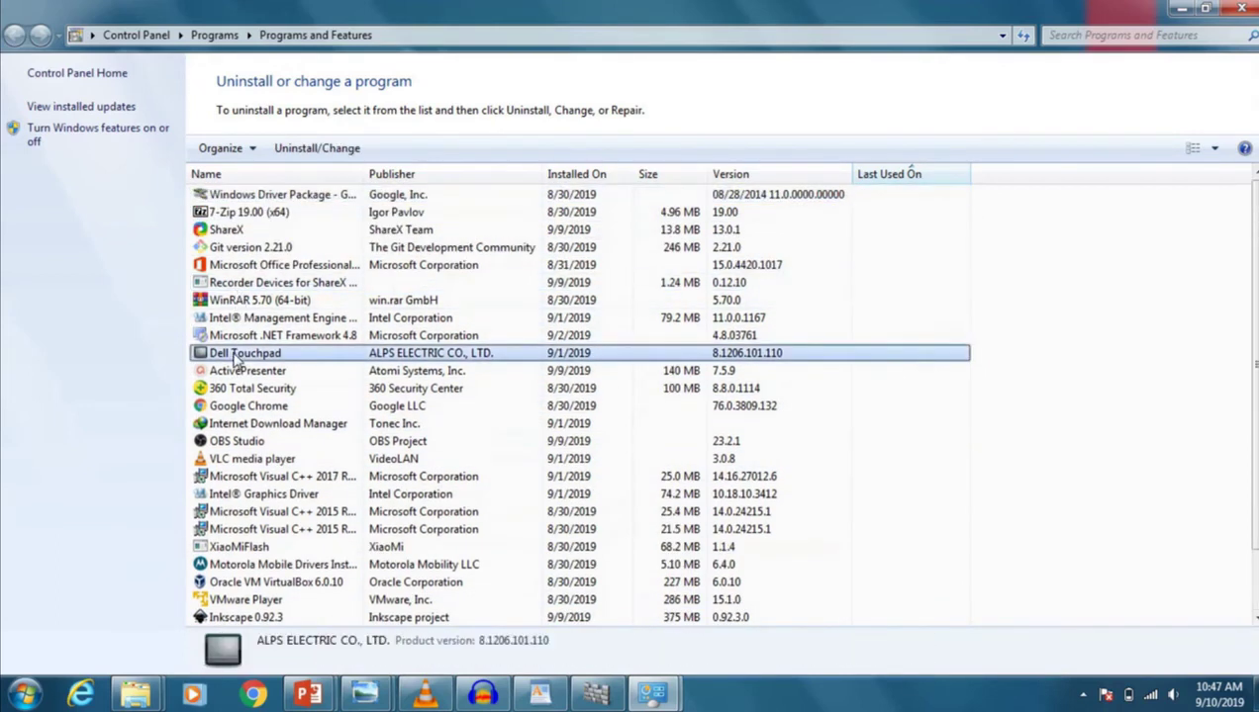
pyautogui.rightClick(235, 358)
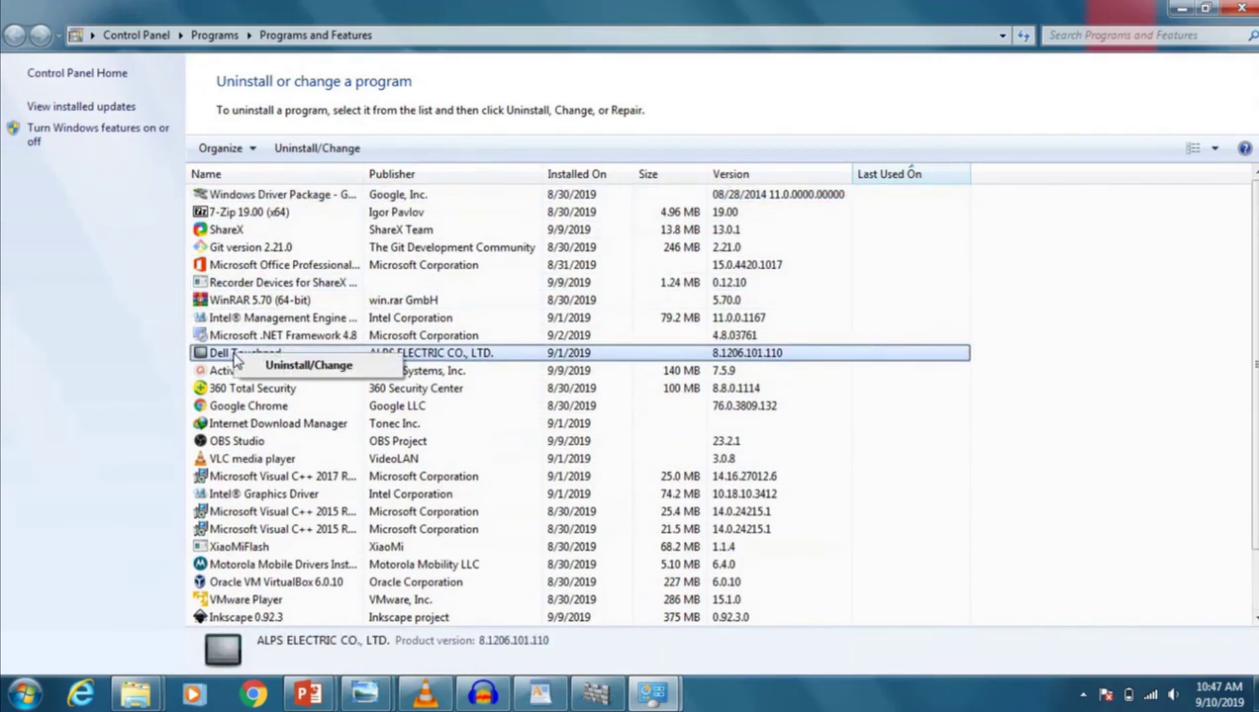
pyautogui.click(277, 432)
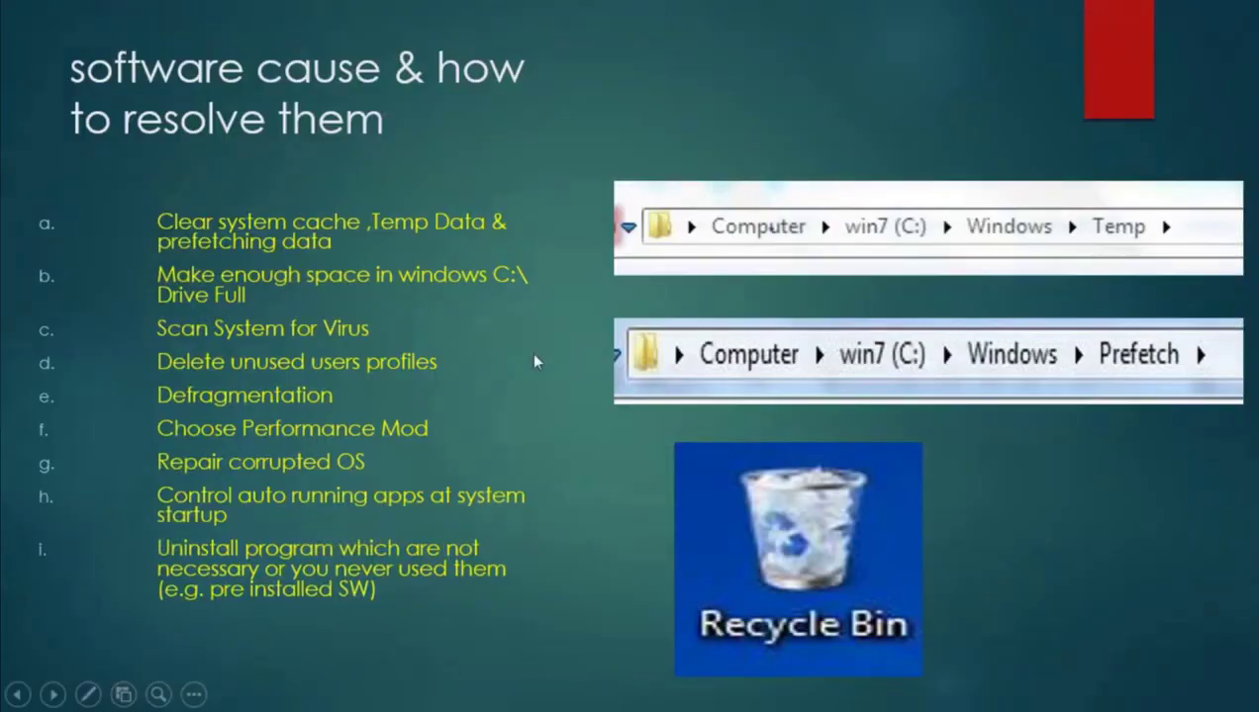
# Reveal the slide's Increase Virtual Memory point and open the computer's system properties.
pyautogui.click(447, 433)
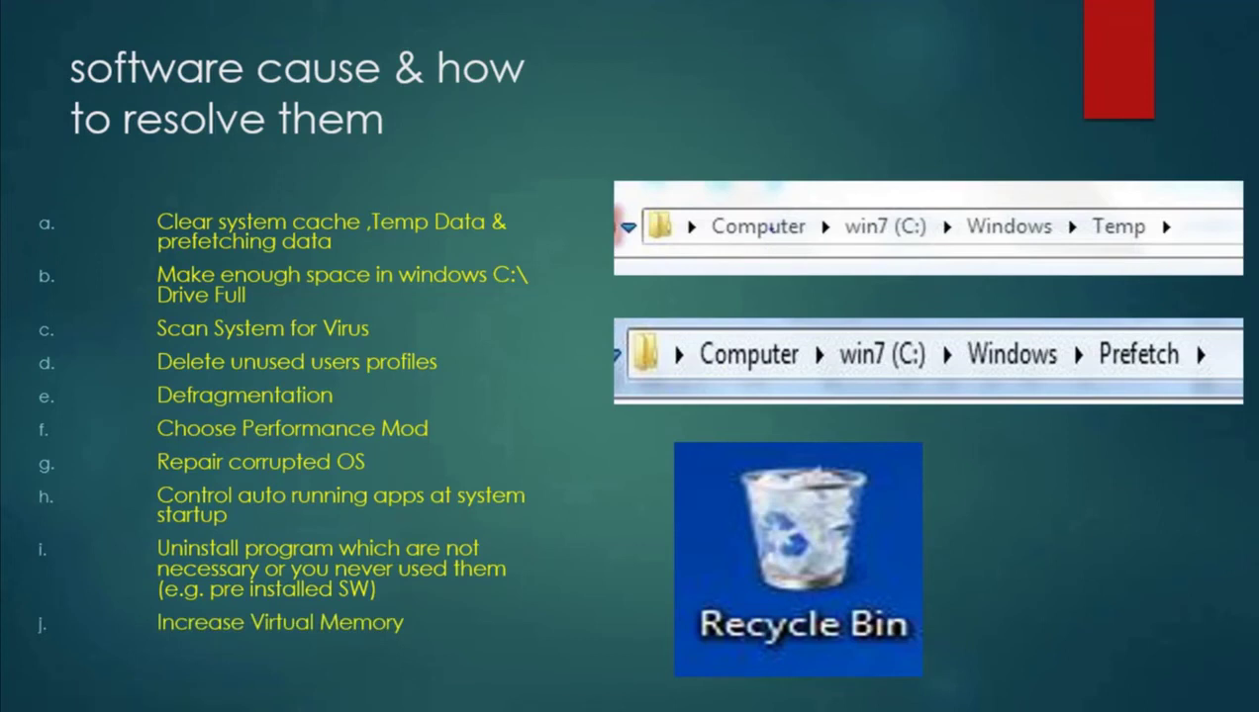
pyautogui.press('super')
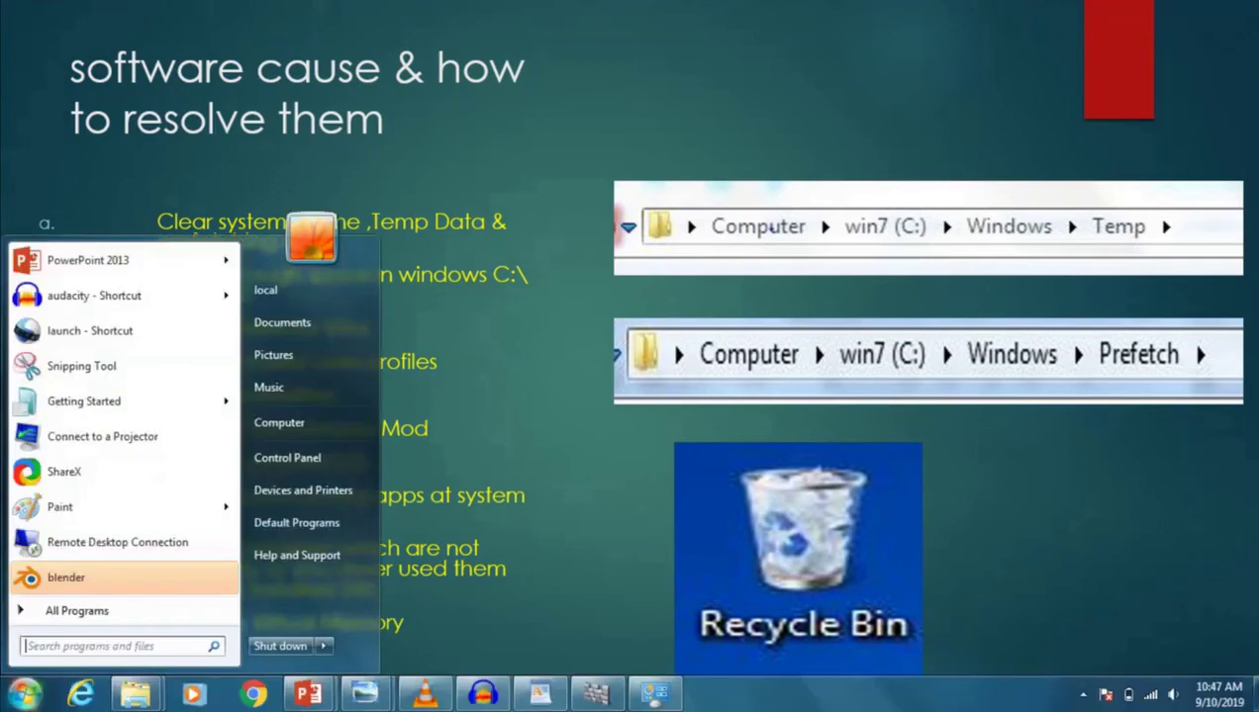
pyautogui.rightClick(293, 425)
pyautogui.click(334, 465)
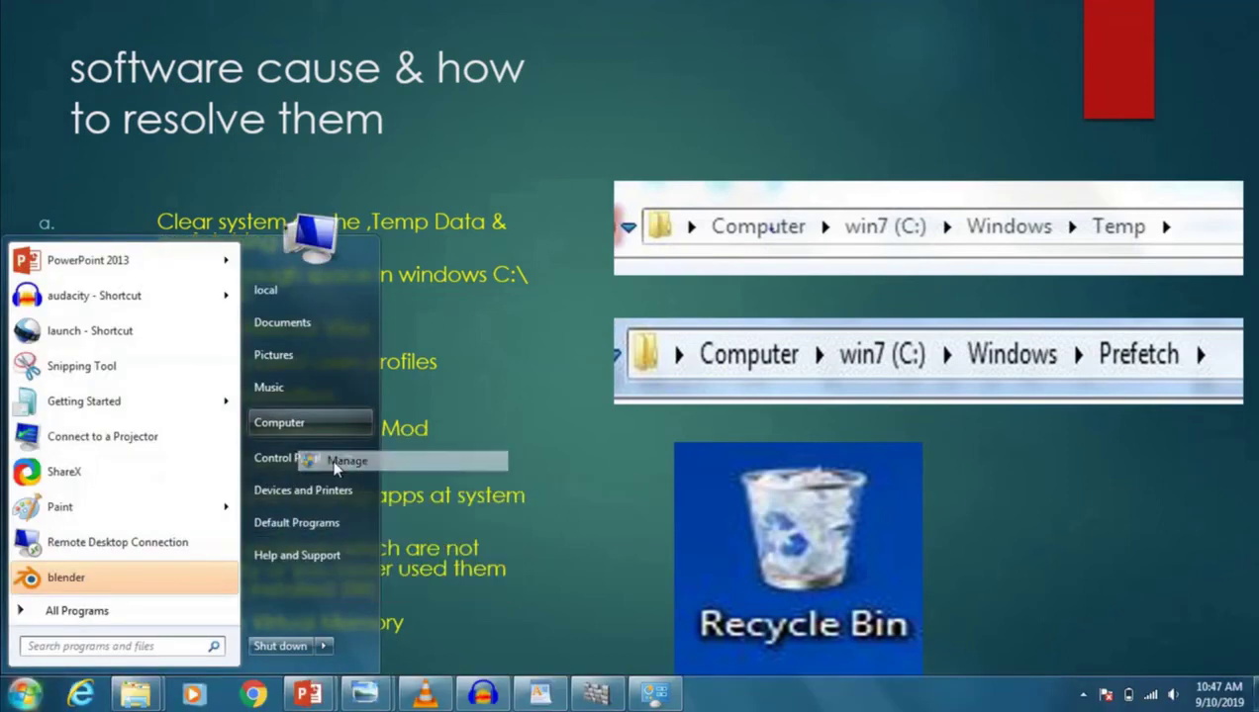
pyautogui.rightClick(291, 428)
pyautogui.click(345, 586)
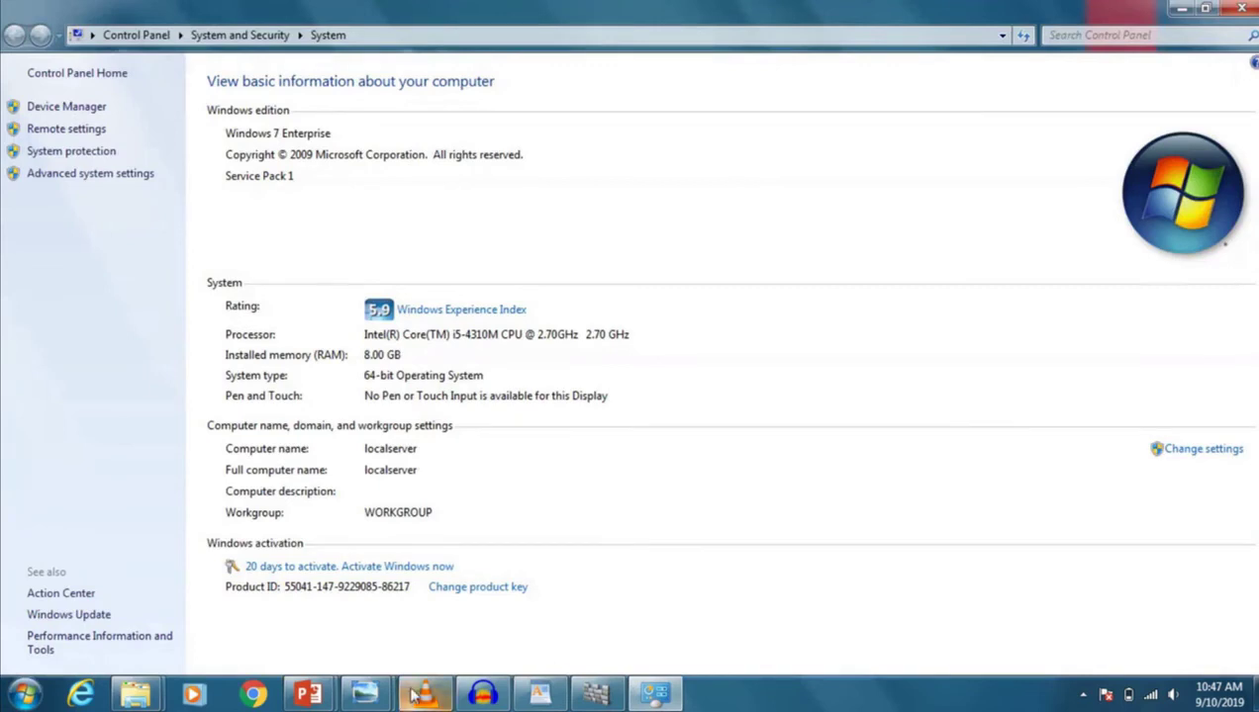
# Open the Virtual Memory settings from the advanced performance options and turn off automatic paging file management for all drives.
pyautogui.click(74, 174)
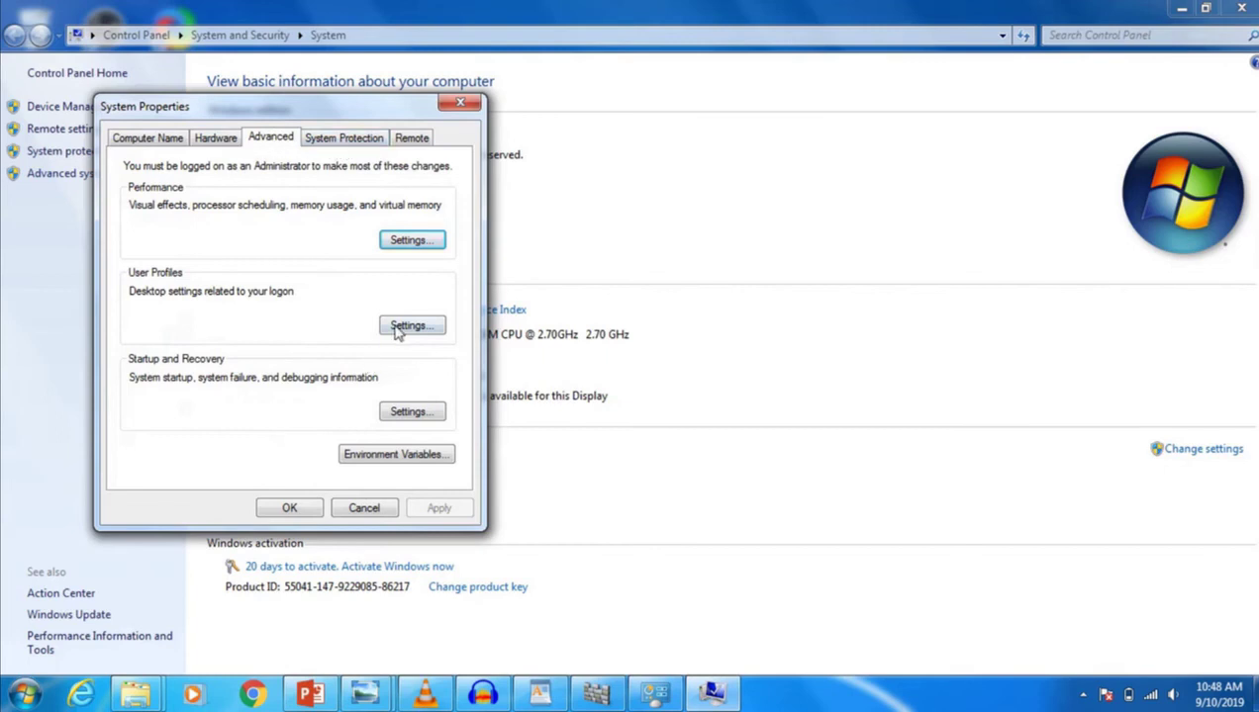
pyautogui.click(409, 244)
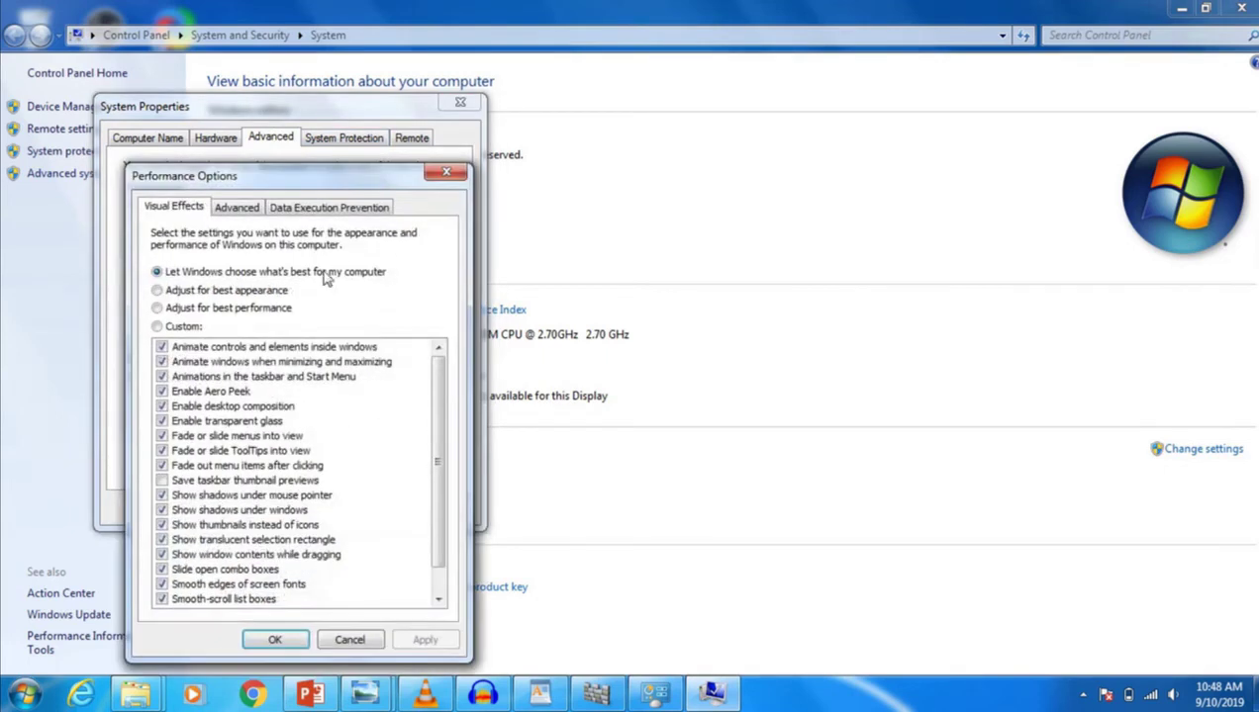
pyautogui.click(241, 211)
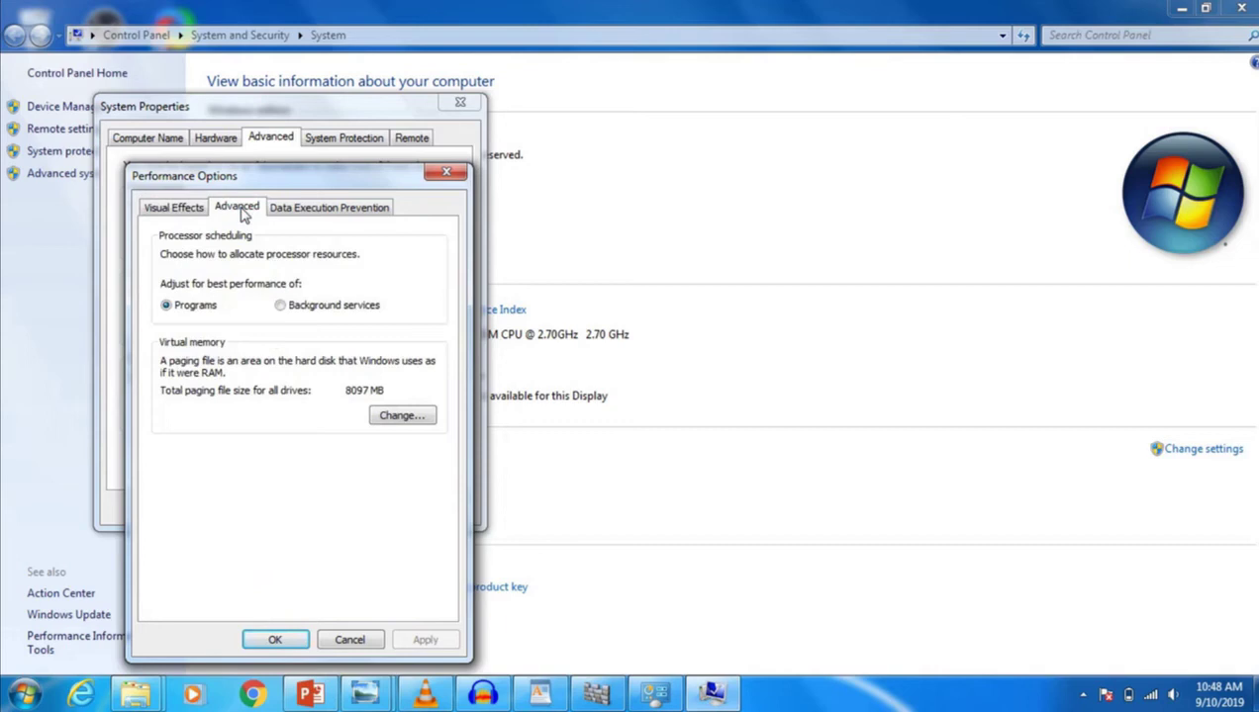
pyautogui.click(385, 419)
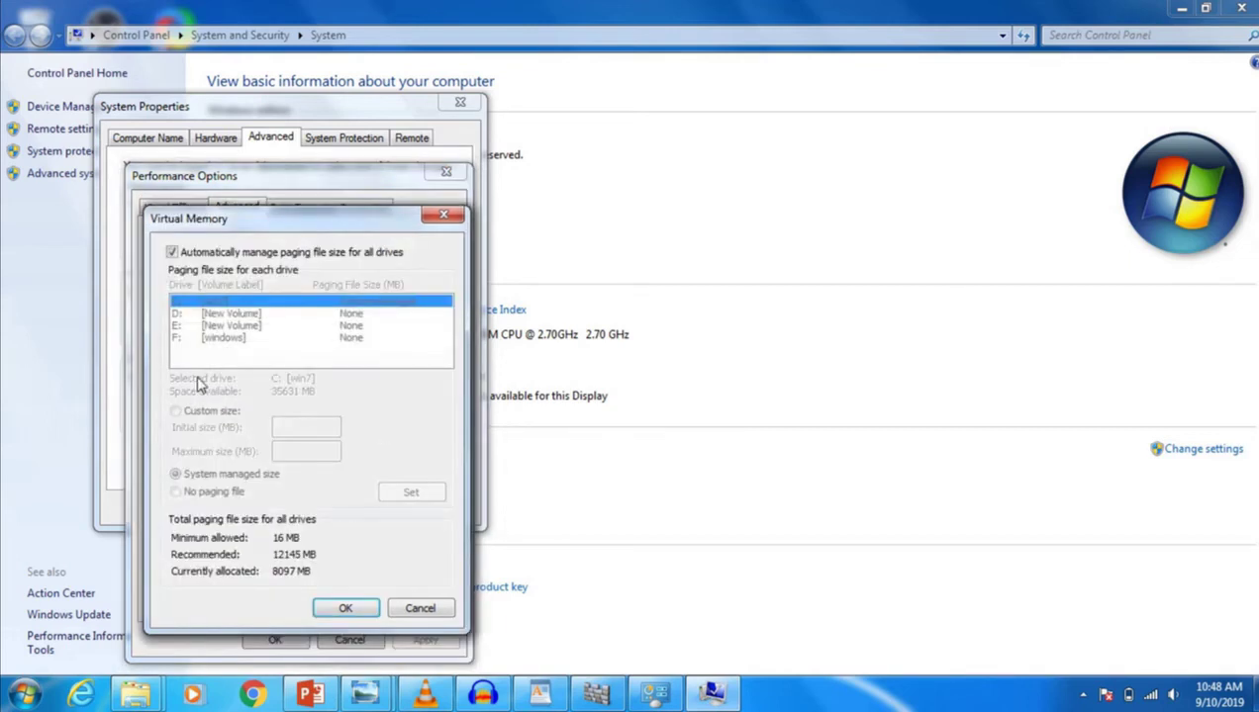
pyautogui.click(172, 251)
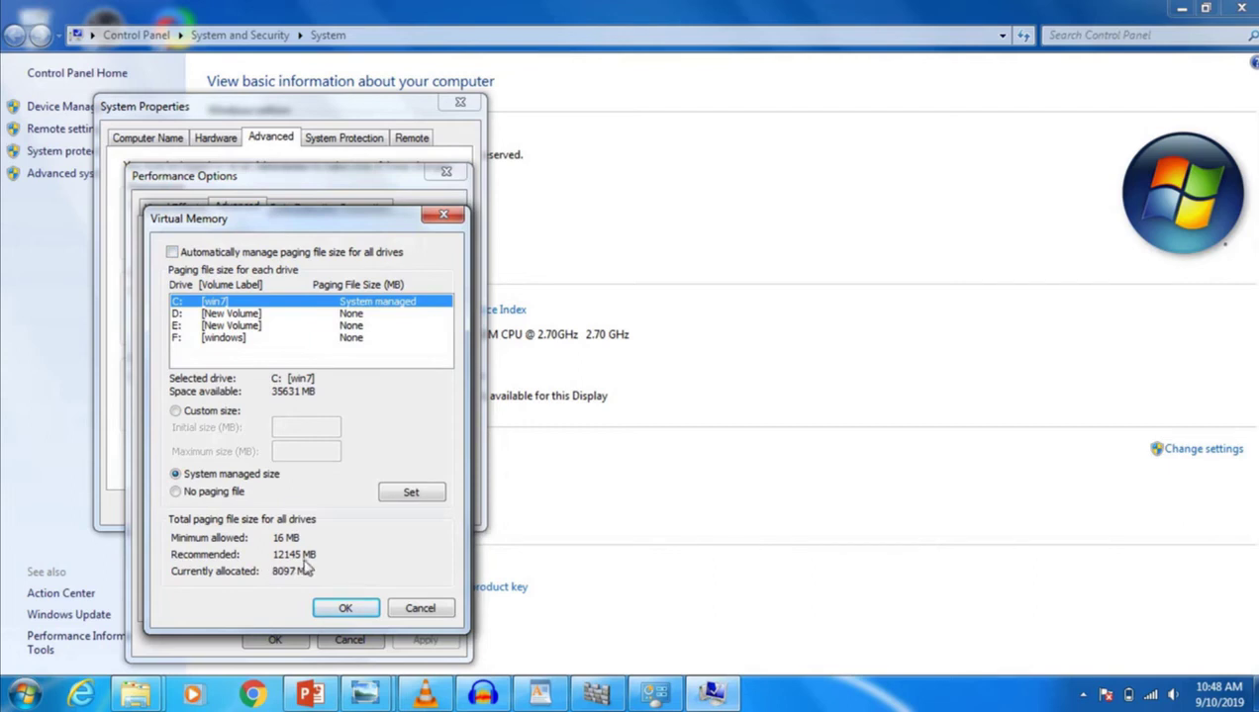
# Give drive C: a custom paging file size with initial 1000 MB and maximum 12000 MB, and acknowledge the restart notice.
pyautogui.click(194, 410)
pyautogui.click(291, 426)
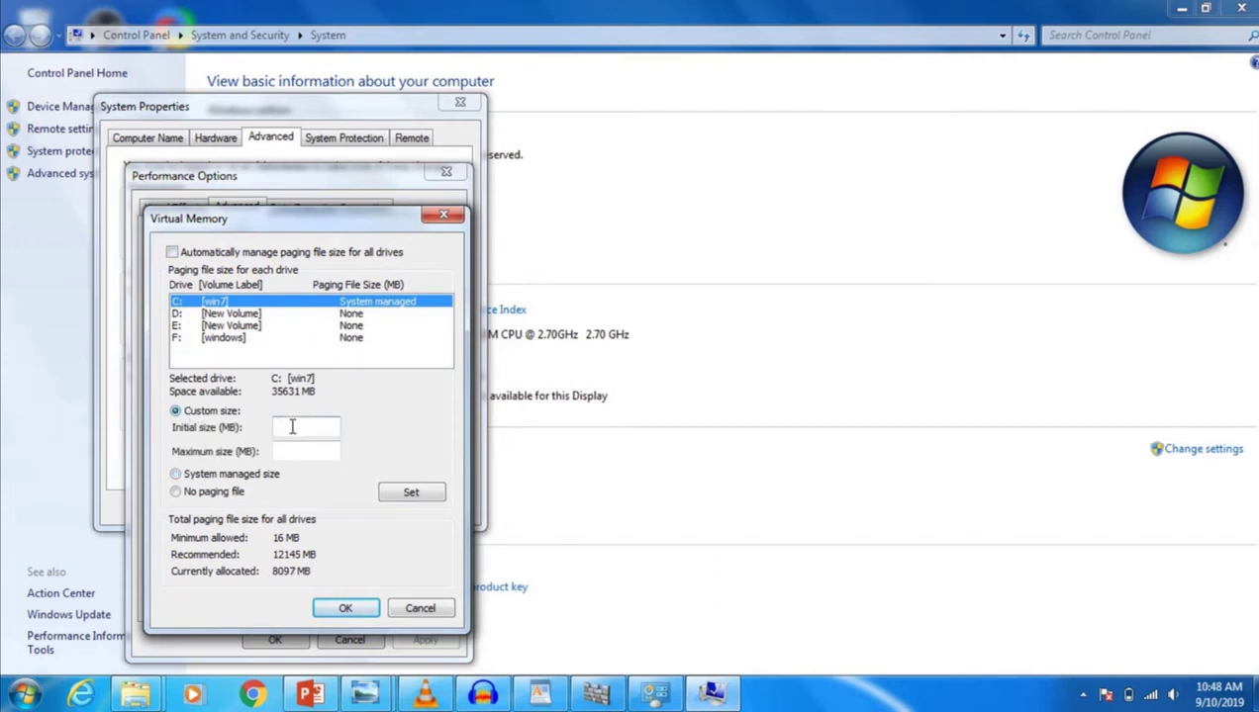
pyautogui.write('1000')
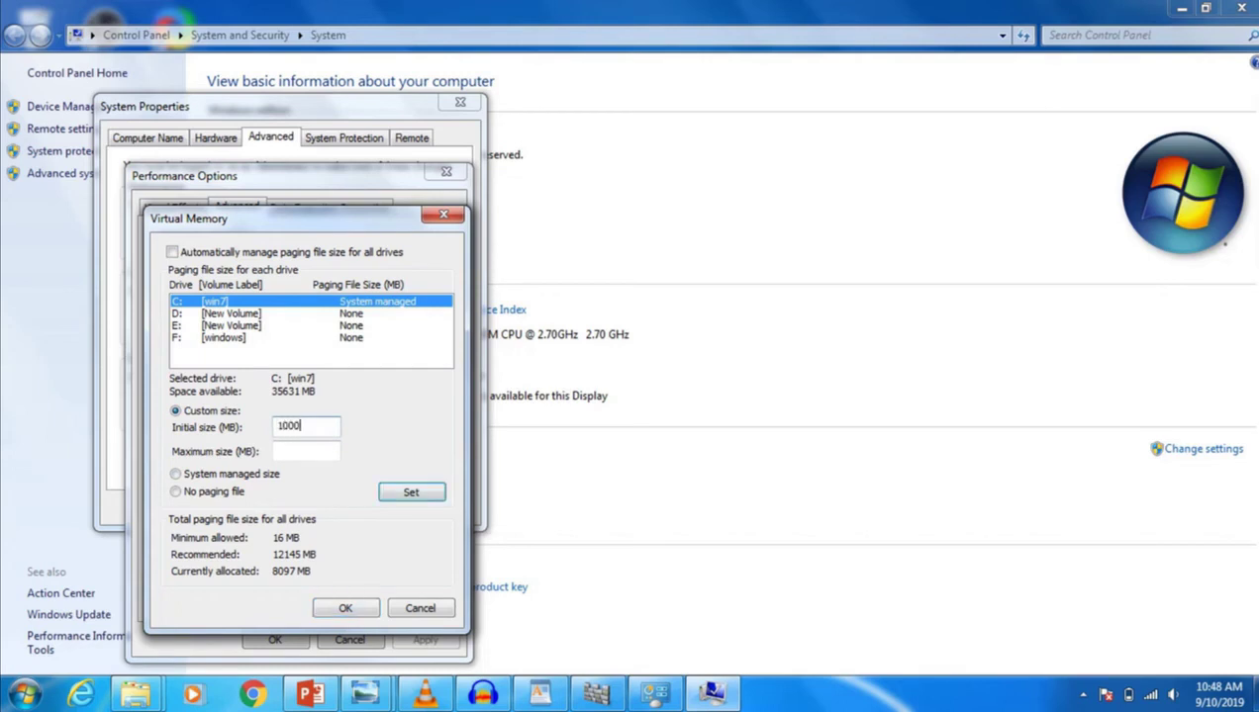
pyautogui.click(305, 450)
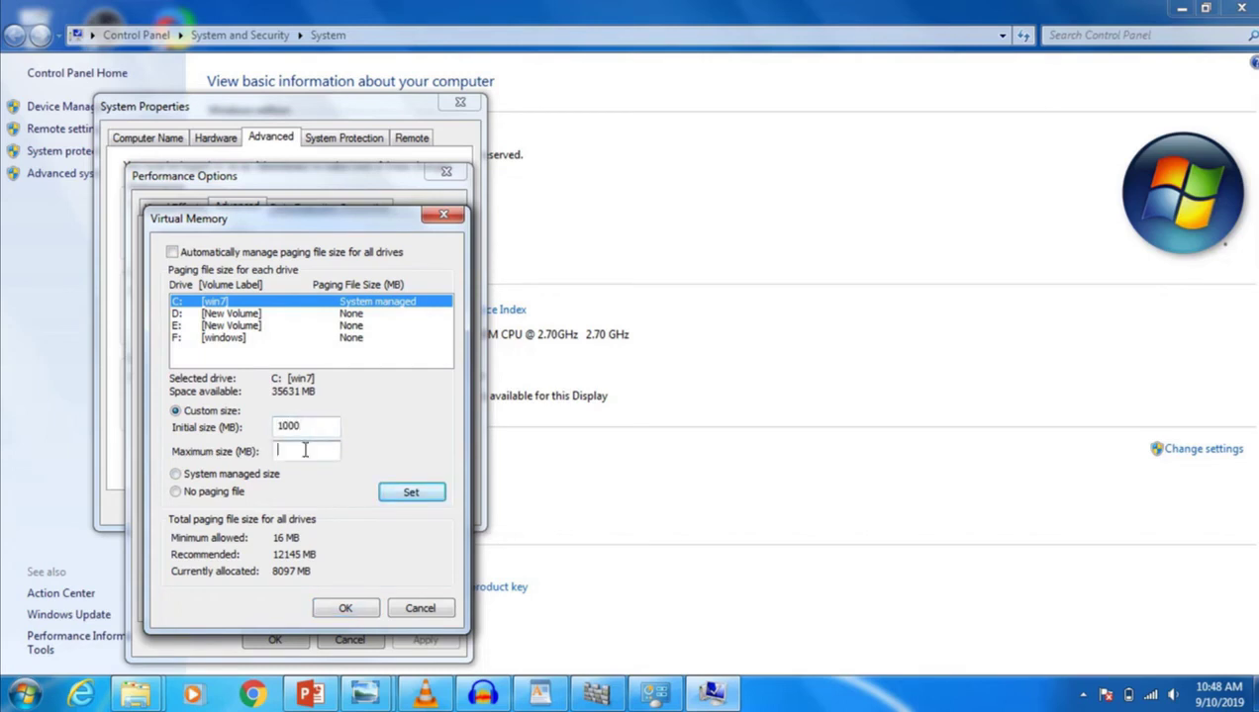
pyautogui.write('12000')
pyautogui.click(344, 608)
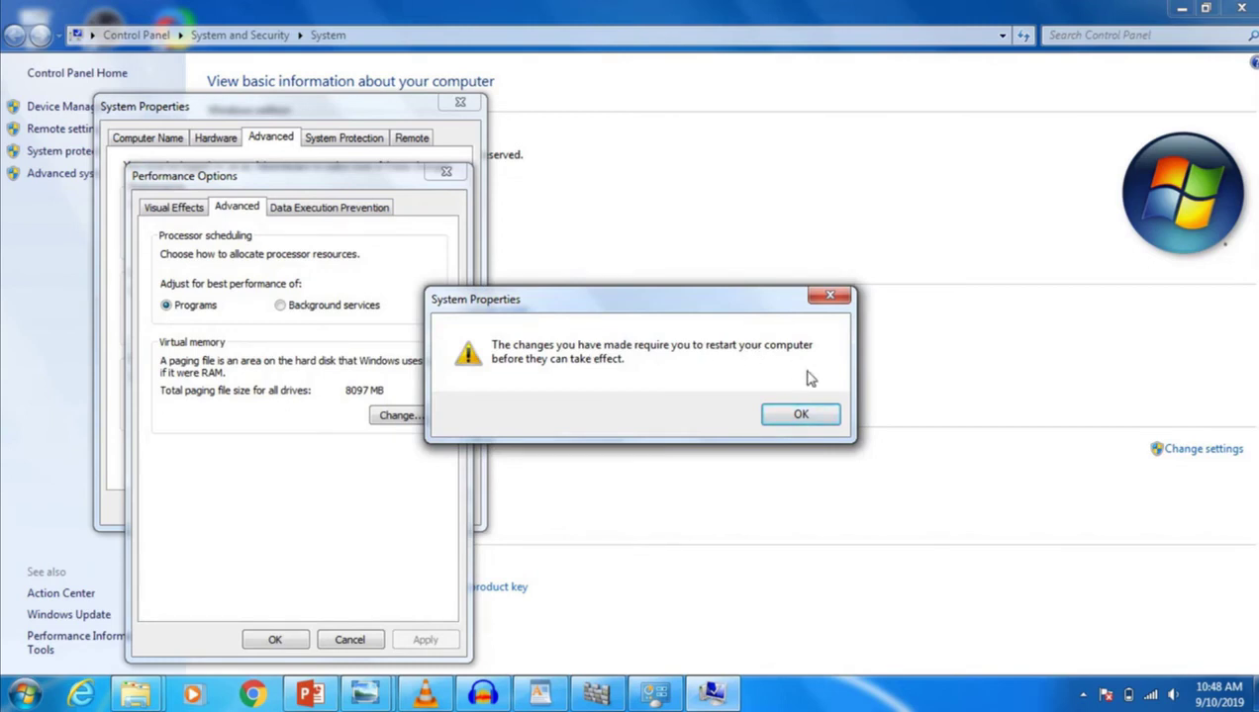
pyautogui.click(801, 416)
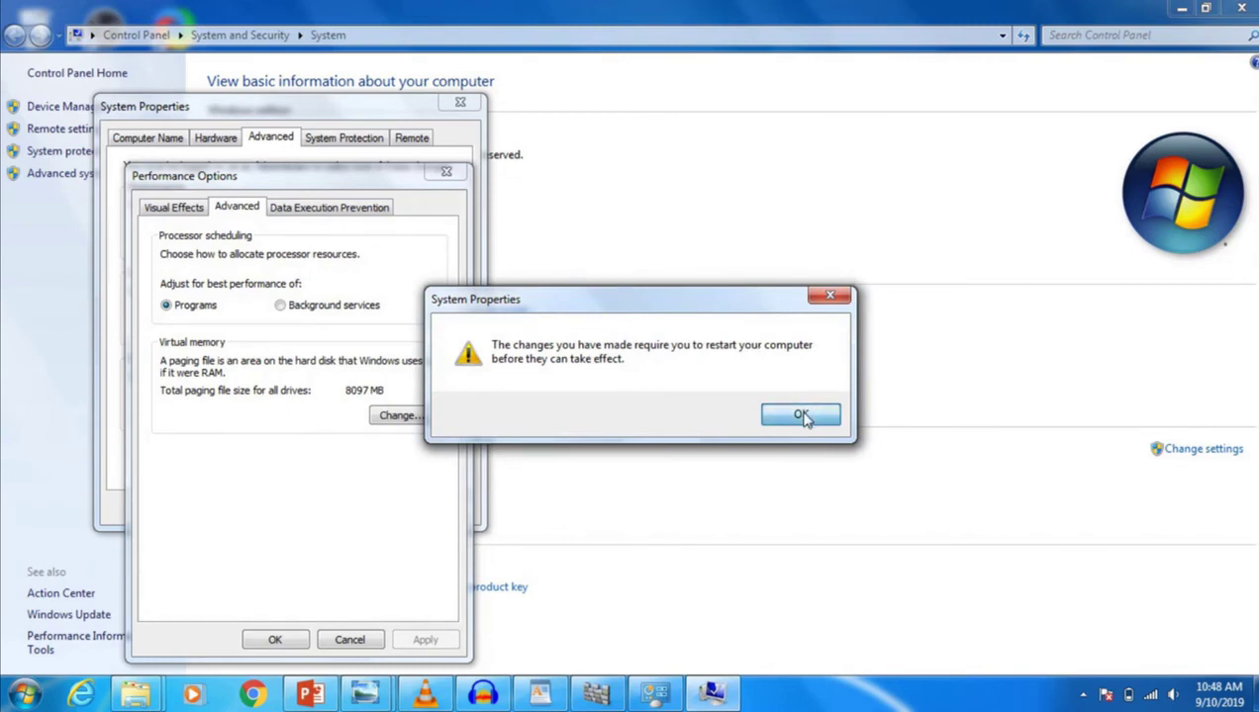
# Accept and close the Performance Options and System Properties dialogs, choosing to restart the computer later.
pyautogui.click(425, 639)
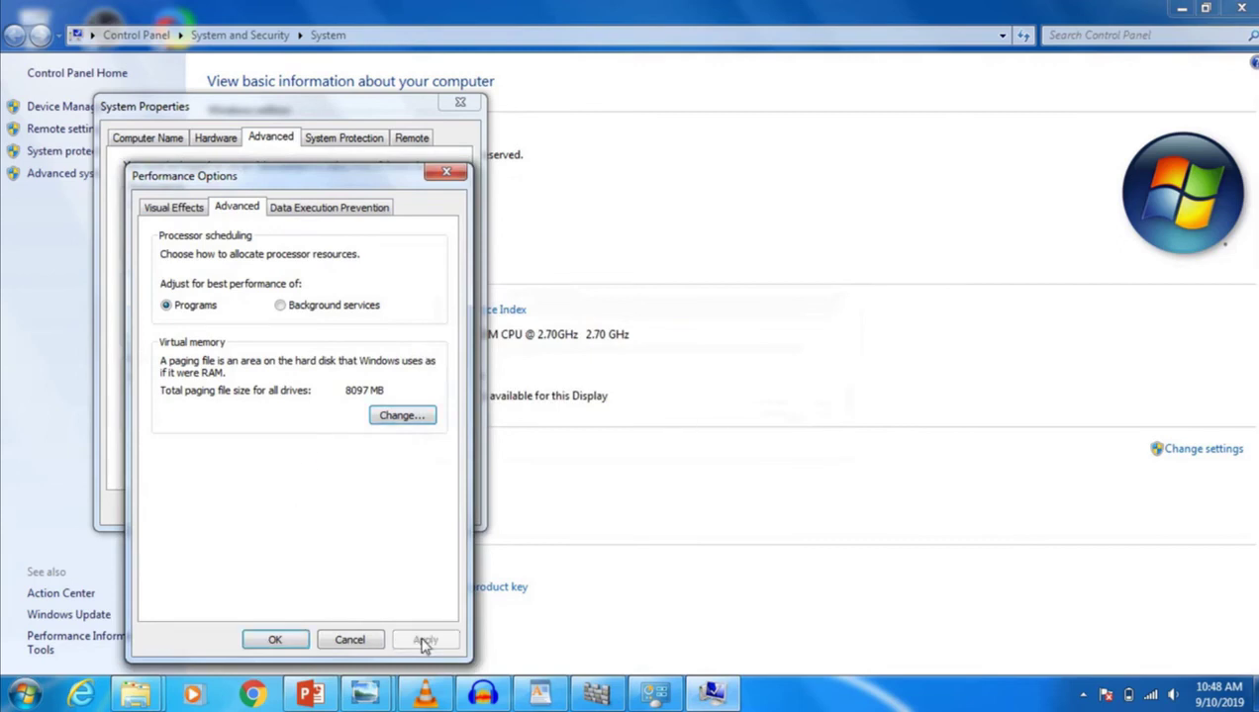
pyautogui.click(277, 640)
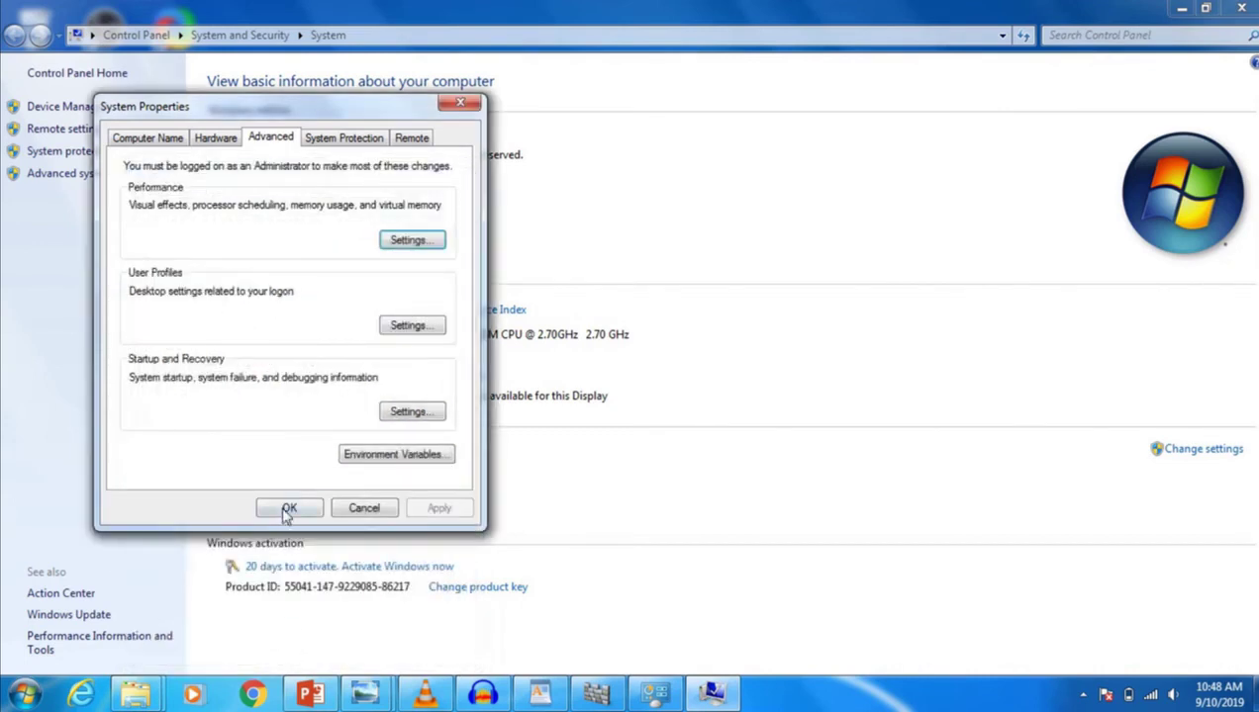
pyautogui.click(288, 509)
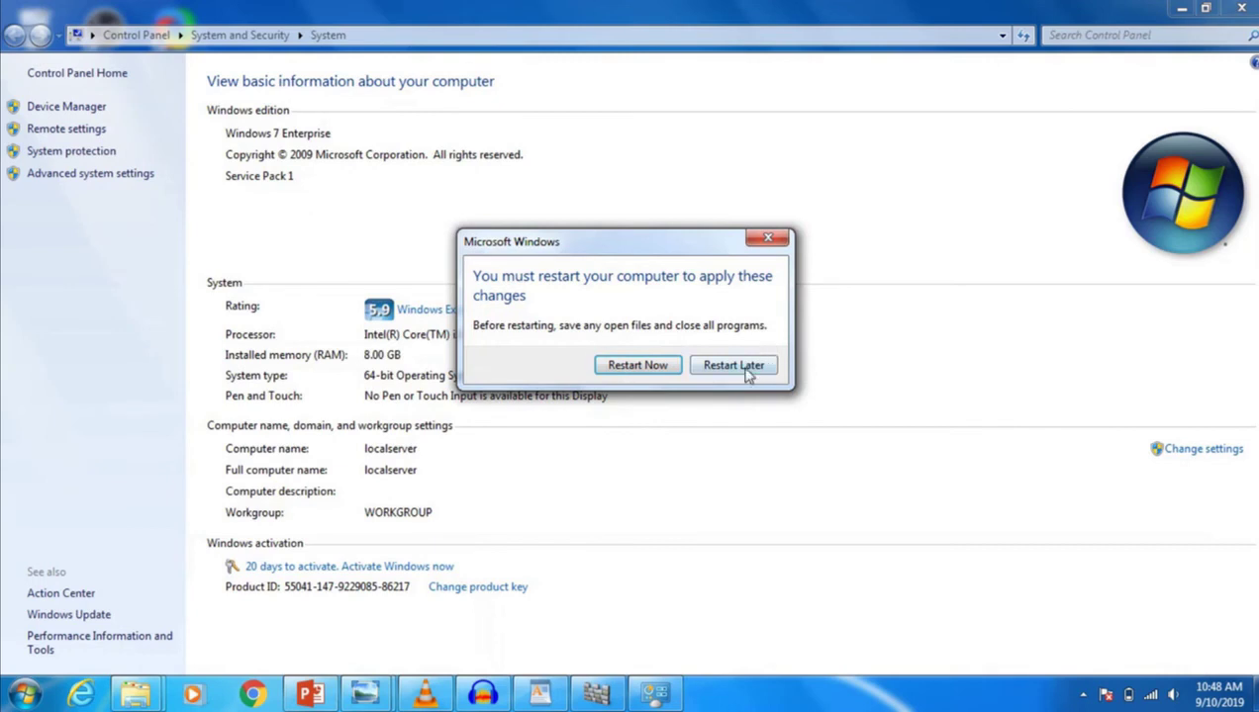
pyautogui.click(747, 368)
pyautogui.click(726, 367)
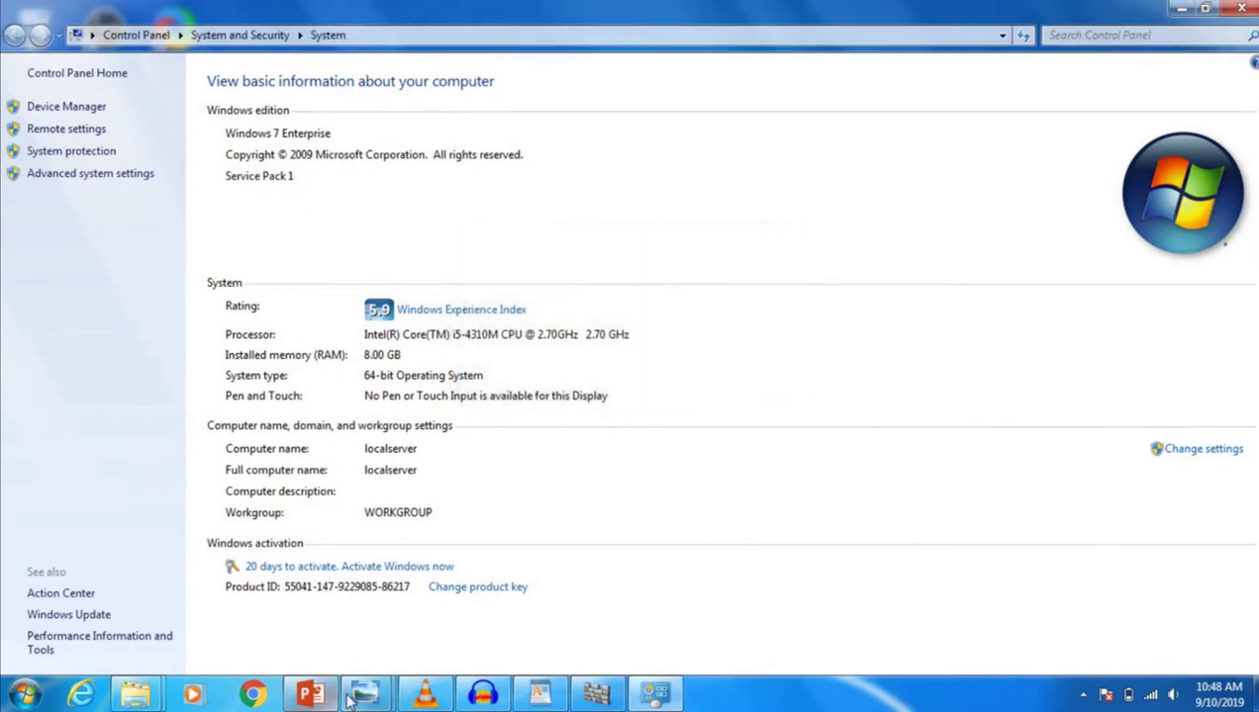
# Return to the presentation, reveal the 3rd party utilities point on the Hard disk diagnostic tool slide and advance further.
pyautogui.moveTo(324, 700)
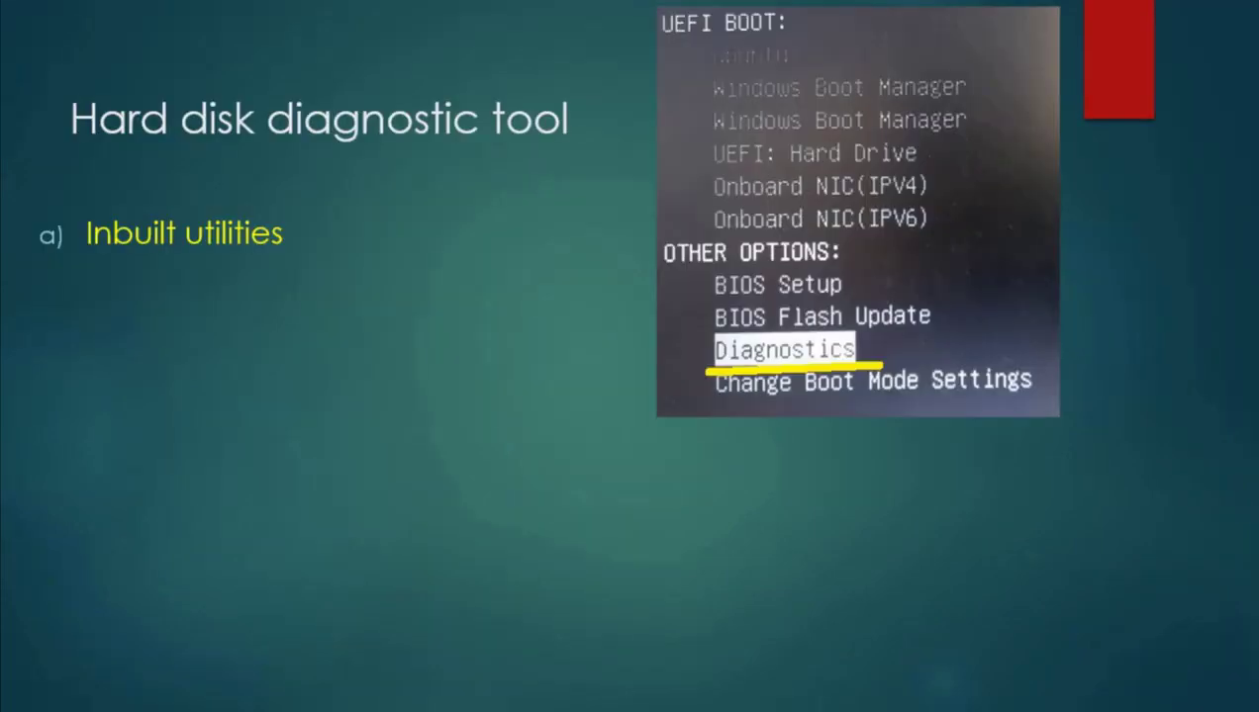
pyautogui.press('Right')
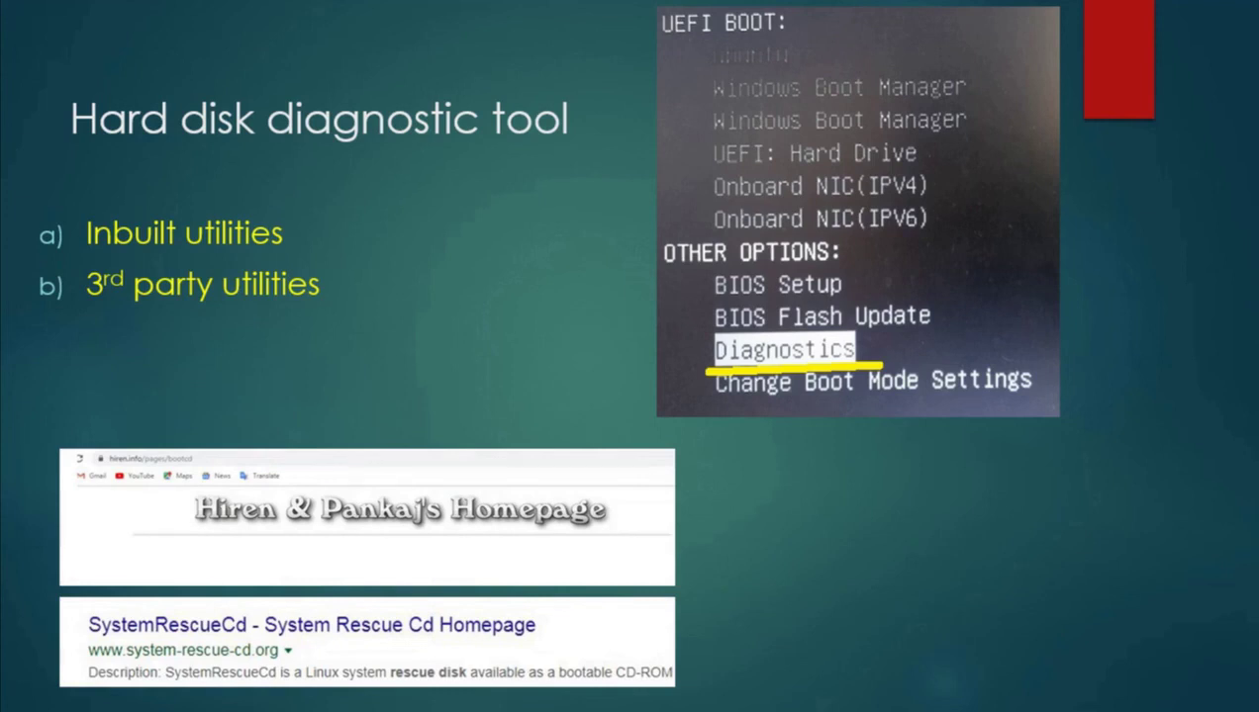
pyautogui.press('Right')
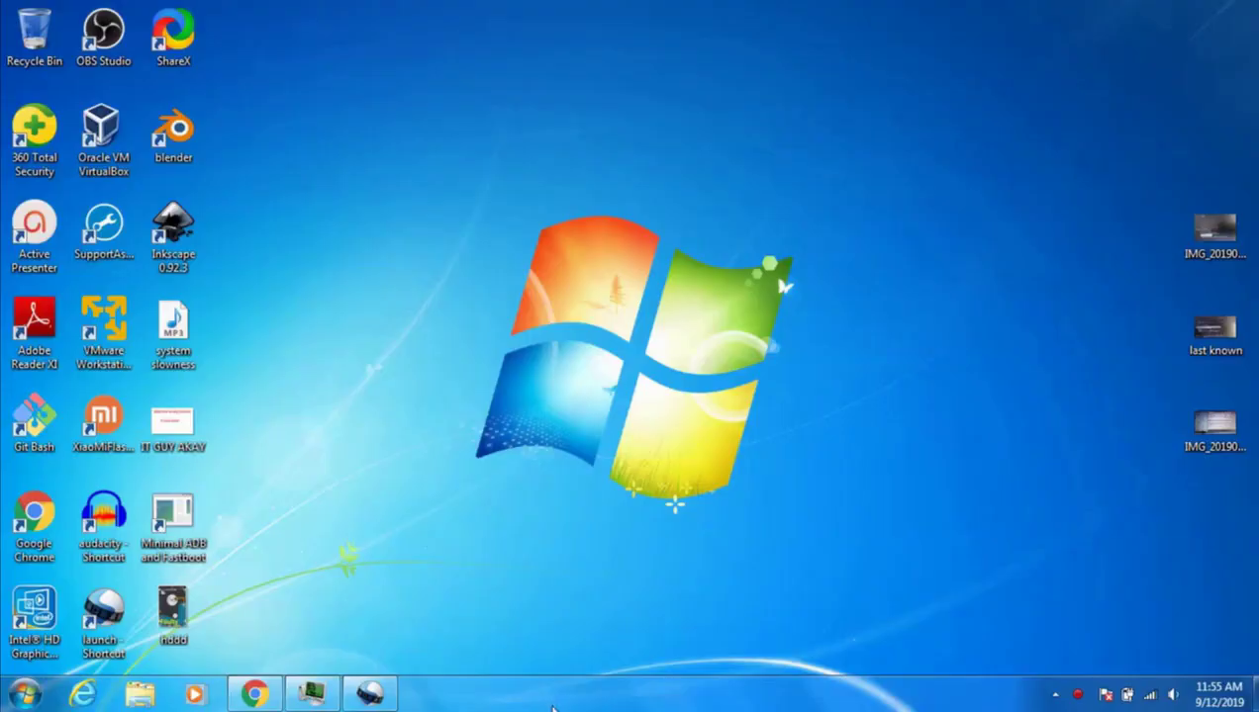
# Start Task Manager and show the CPU and memory performance graphs.
pyautogui.rightClick(560, 699)
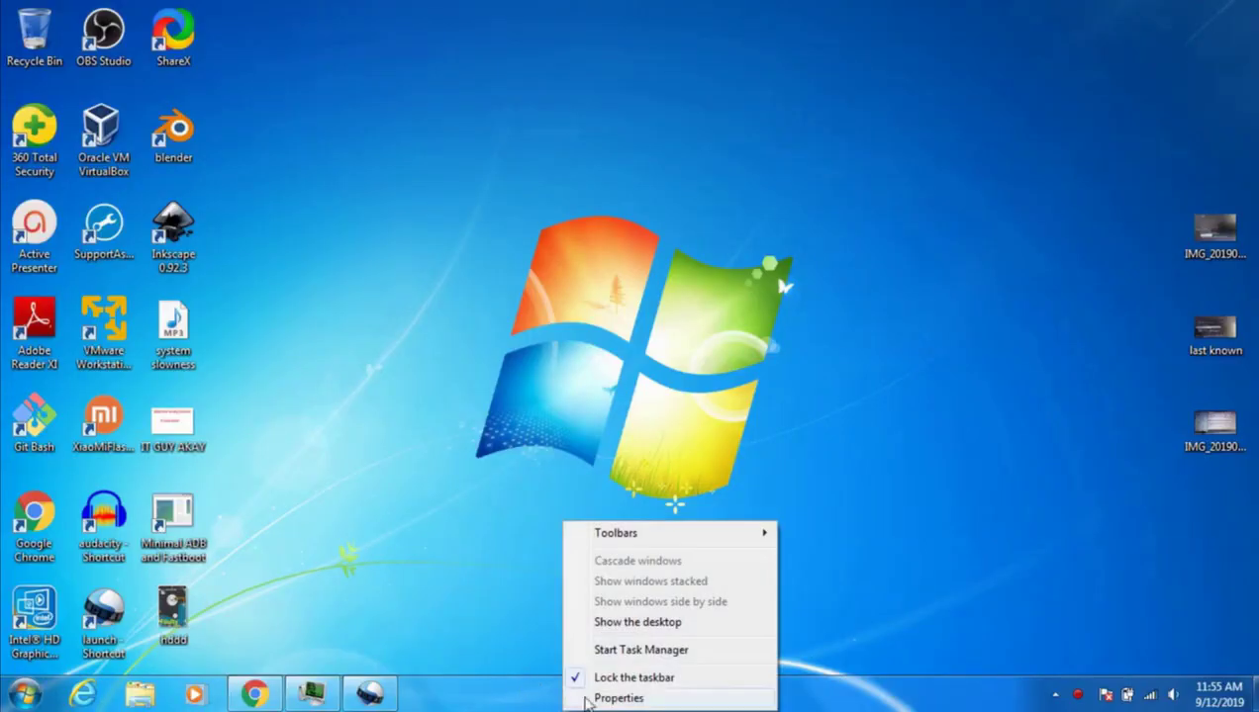
pyautogui.click(637, 653)
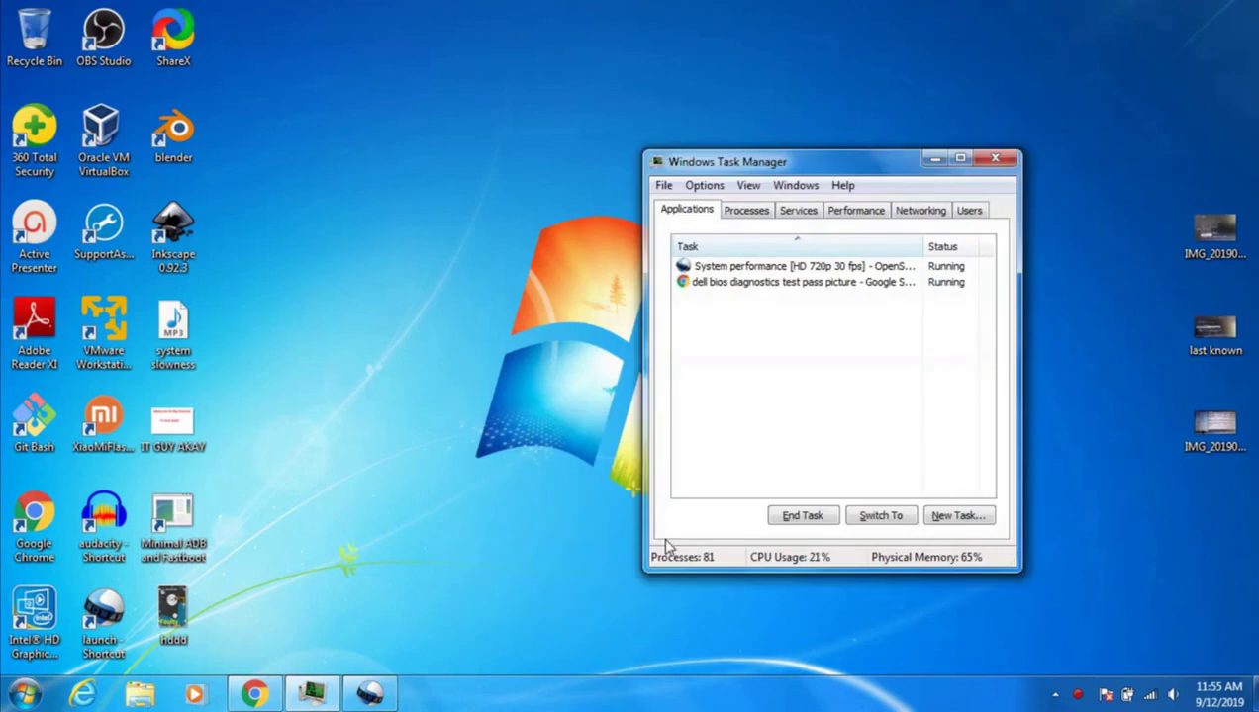
pyautogui.click(857, 211)
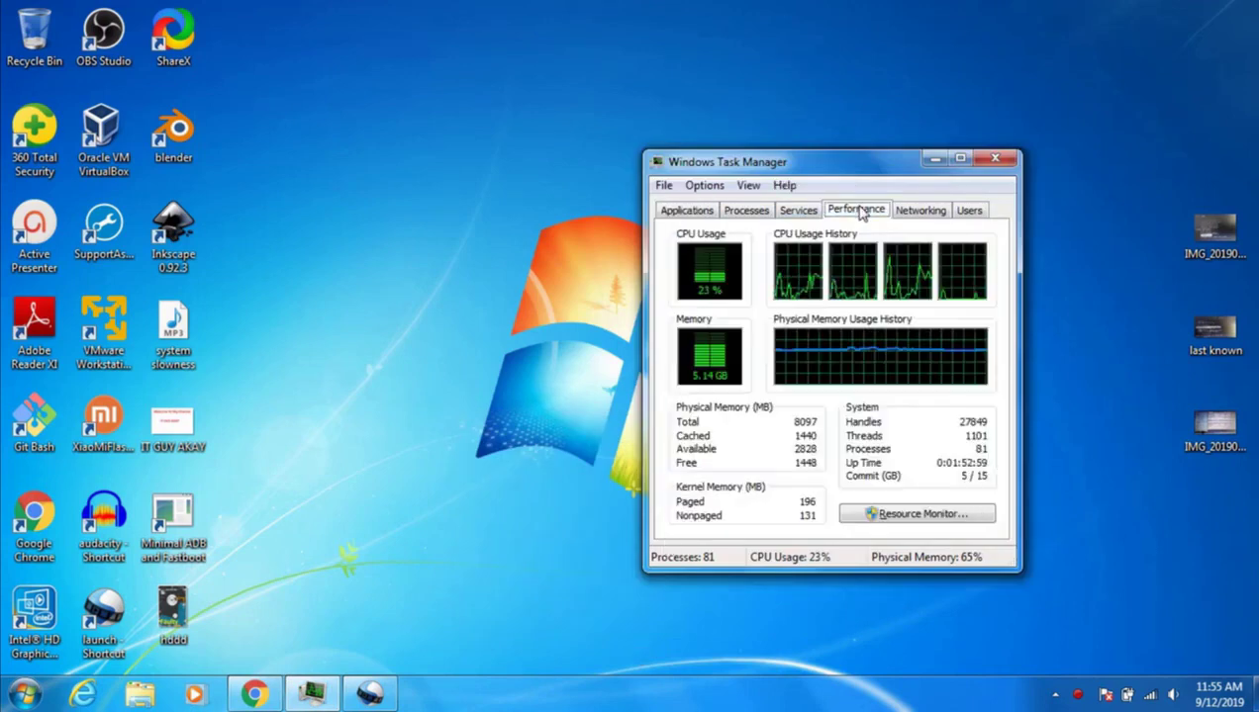